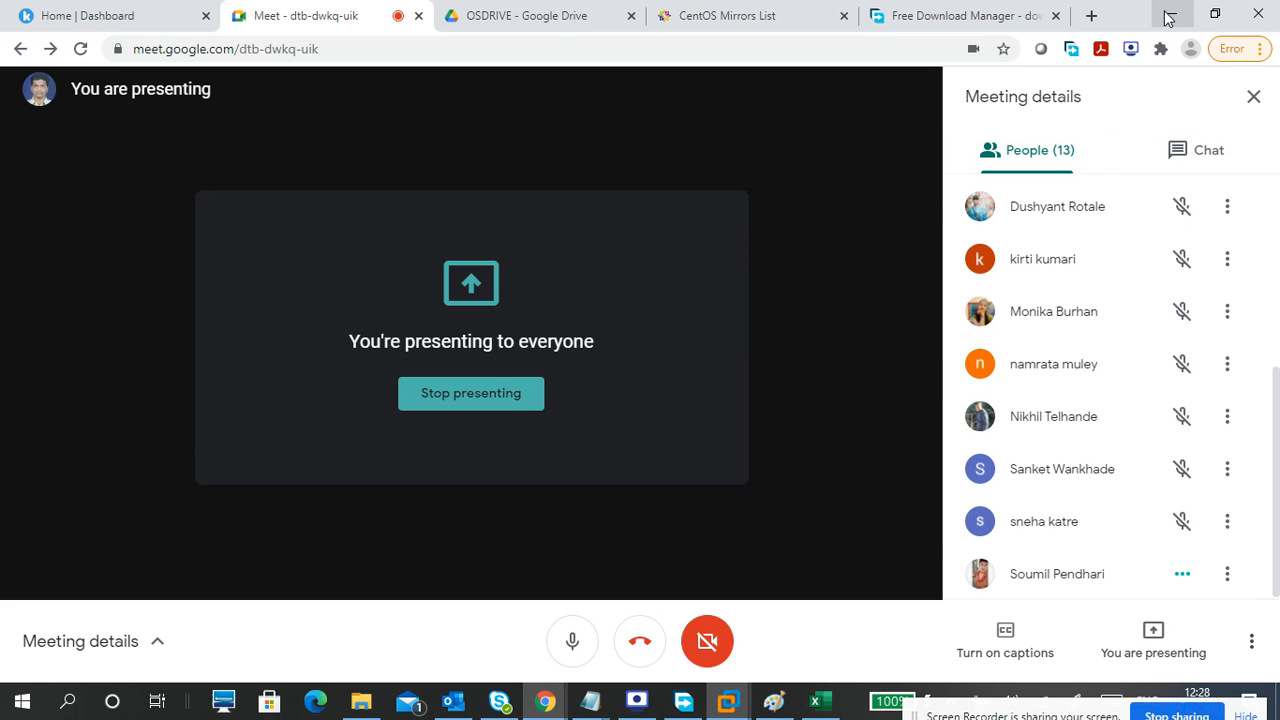
Minimize Chrome, bring up the CTS1-LINUX1 VM, then switch to the virtualization diagram.
click(1166, 13)
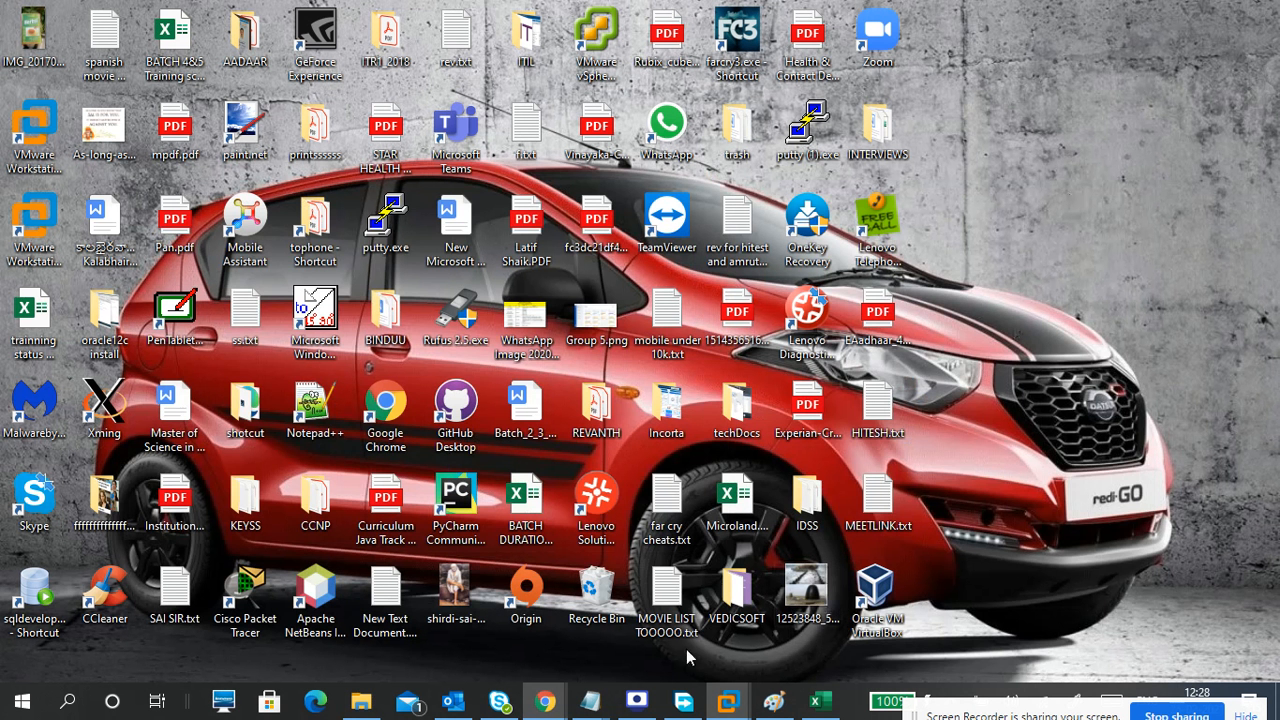
mouse_move(727, 705)
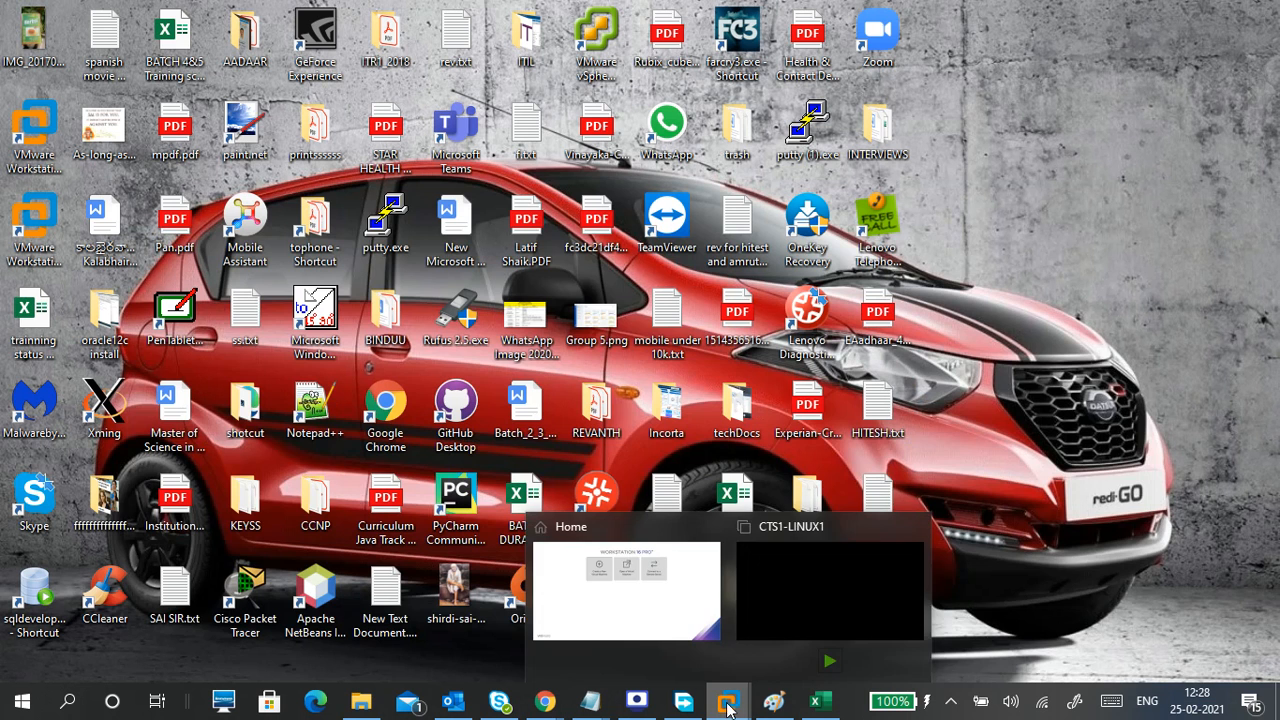
click(766, 600)
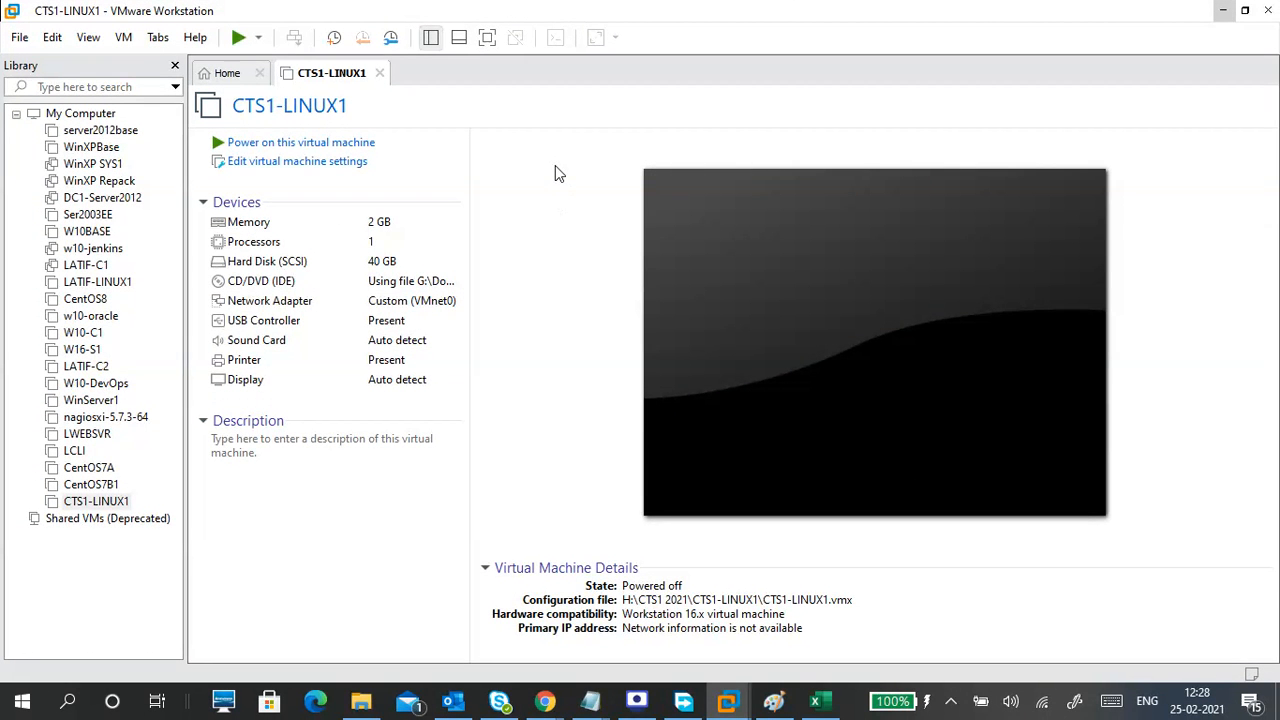
click(773, 701)
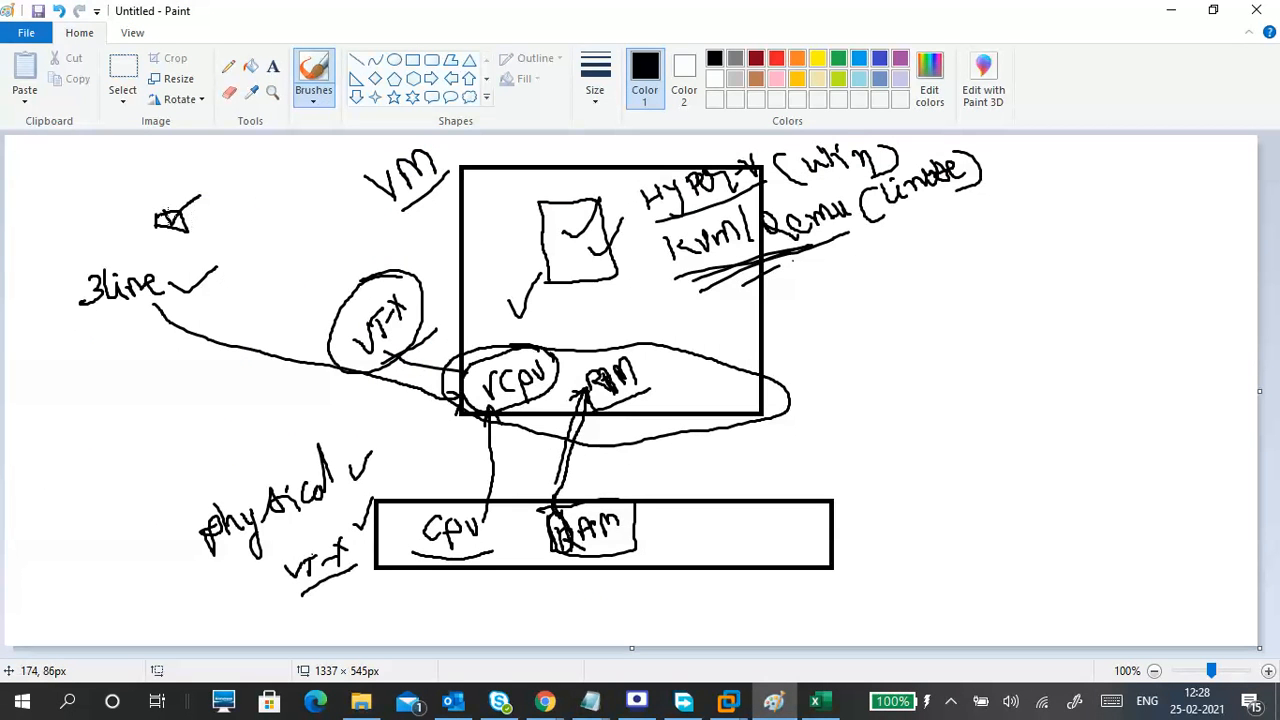
Sketch strokes over the check mark, around 3line, beside the Qemu note, and between them.
drag(170, 218, 206, 183)
mouse_move(157, 267)
mouse_down()
mouse_move(53, 312)
mouse_move(172, 277)
mouse_up()
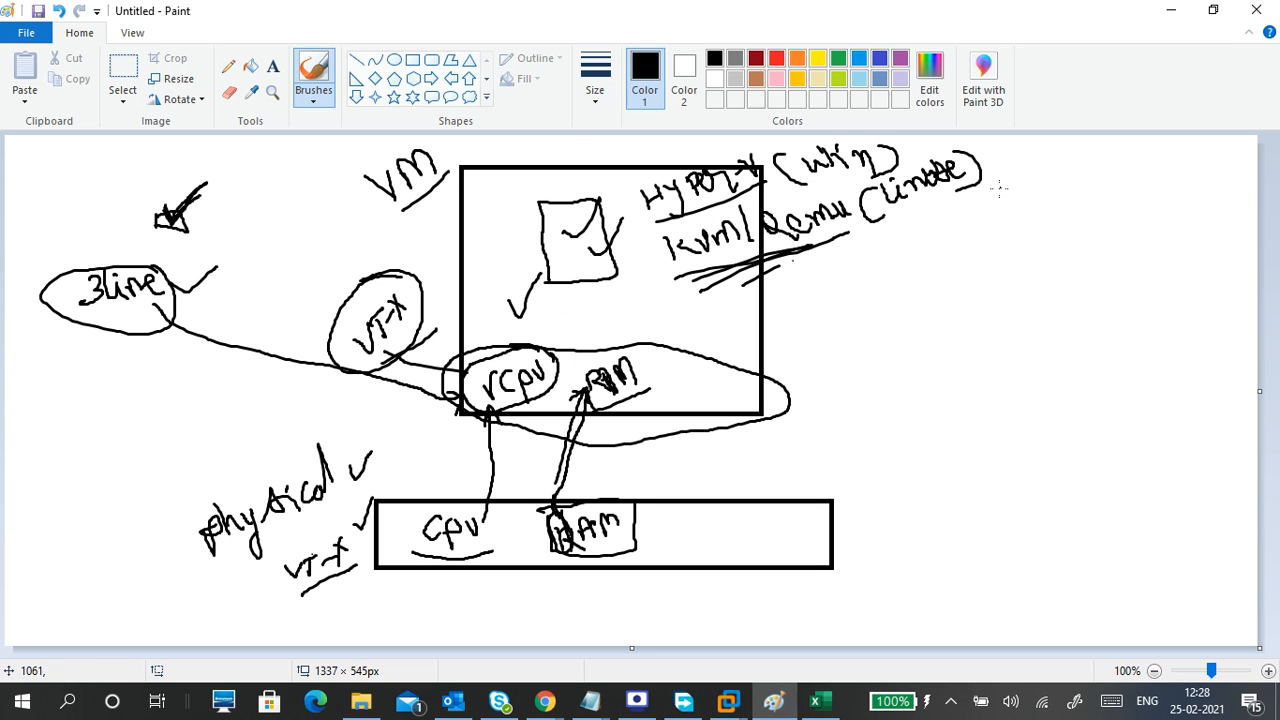
mouse_move(909, 229)
mouse_down()
mouse_move(1004, 385)
mouse_move(916, 403)
mouse_up()
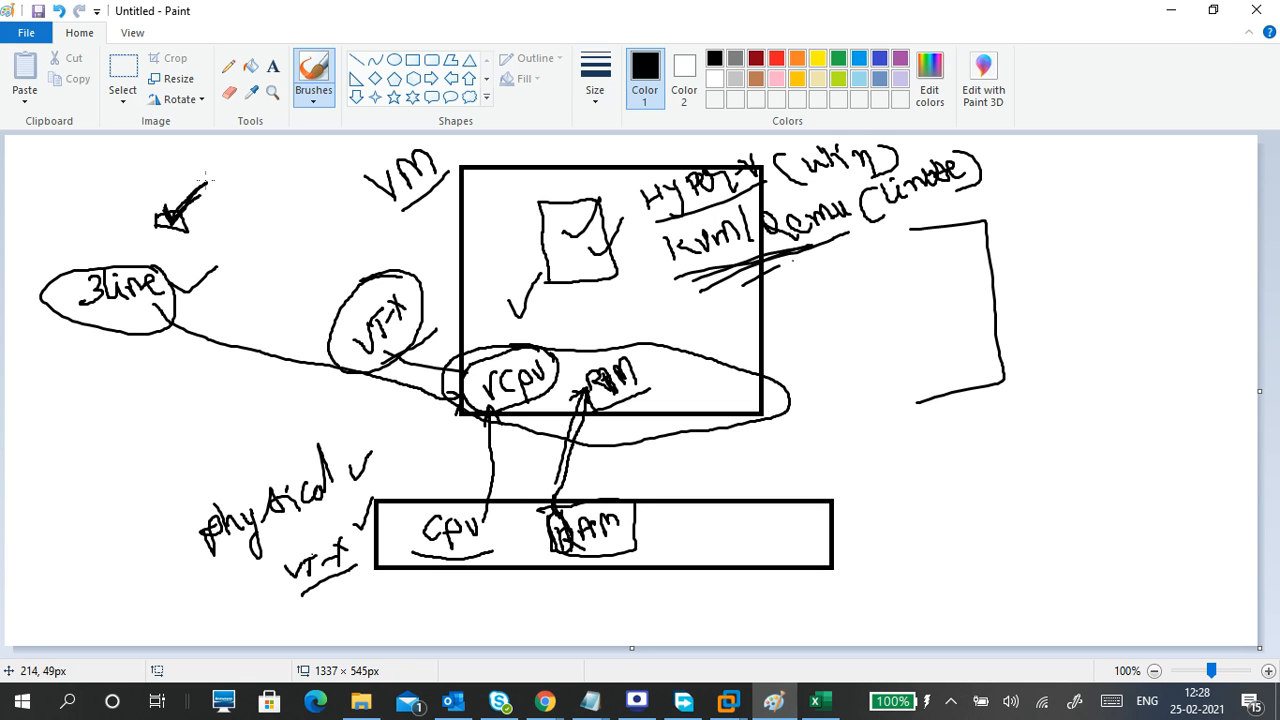
mouse_move(206, 178)
mouse_down()
mouse_move(225, 170)
mouse_move(226, 292)
mouse_move(186, 302)
mouse_up()
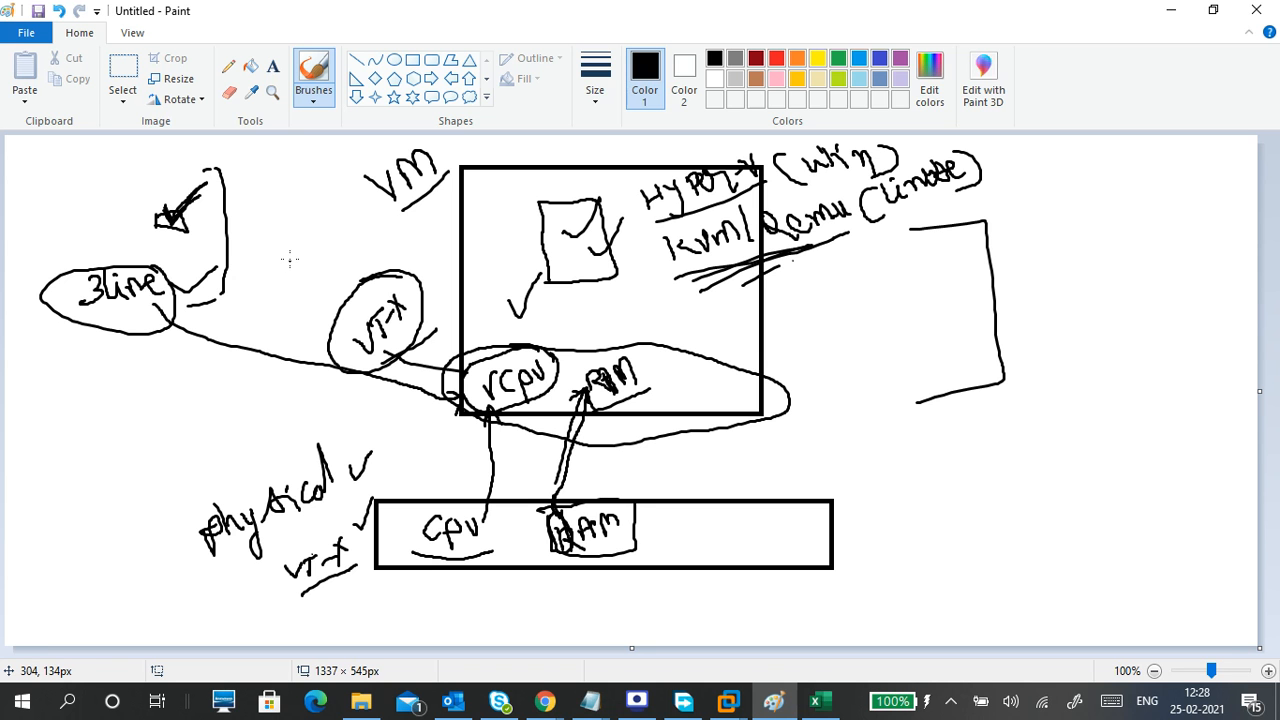
Set Paint aside and power on the CTS1-LINUX1 virtual machine.
click(1163, 18)
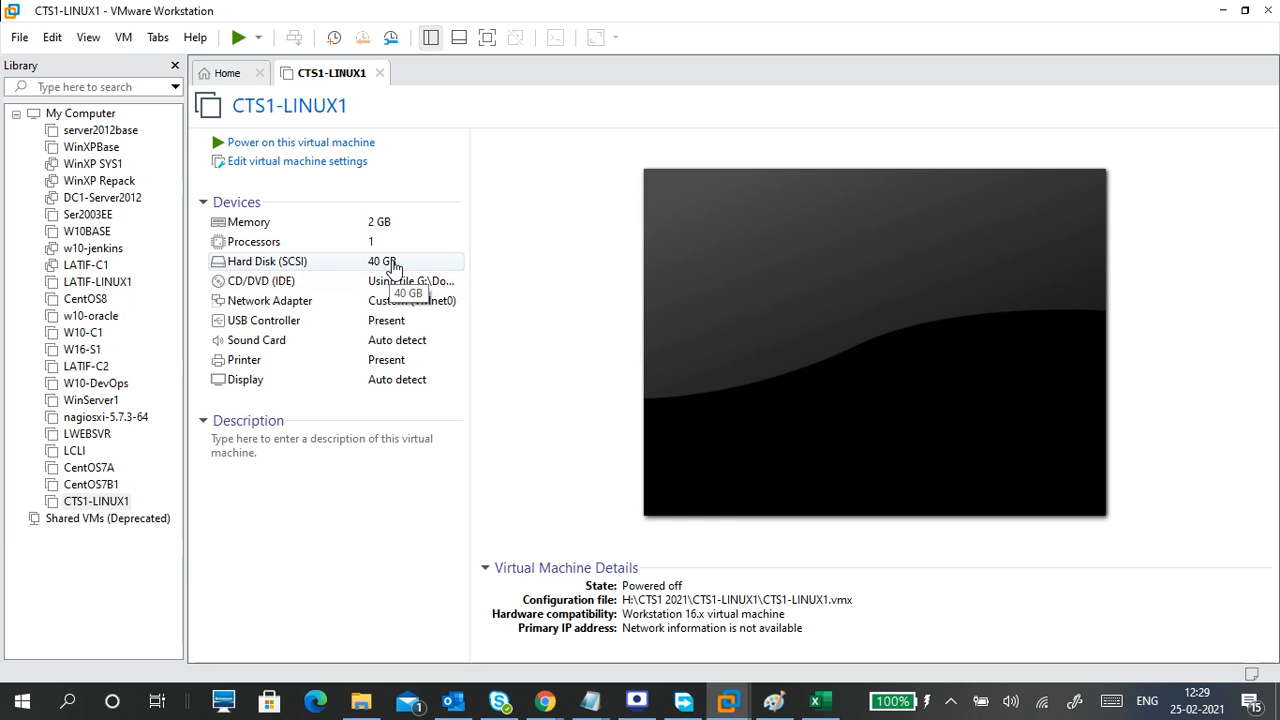
click(360, 145)
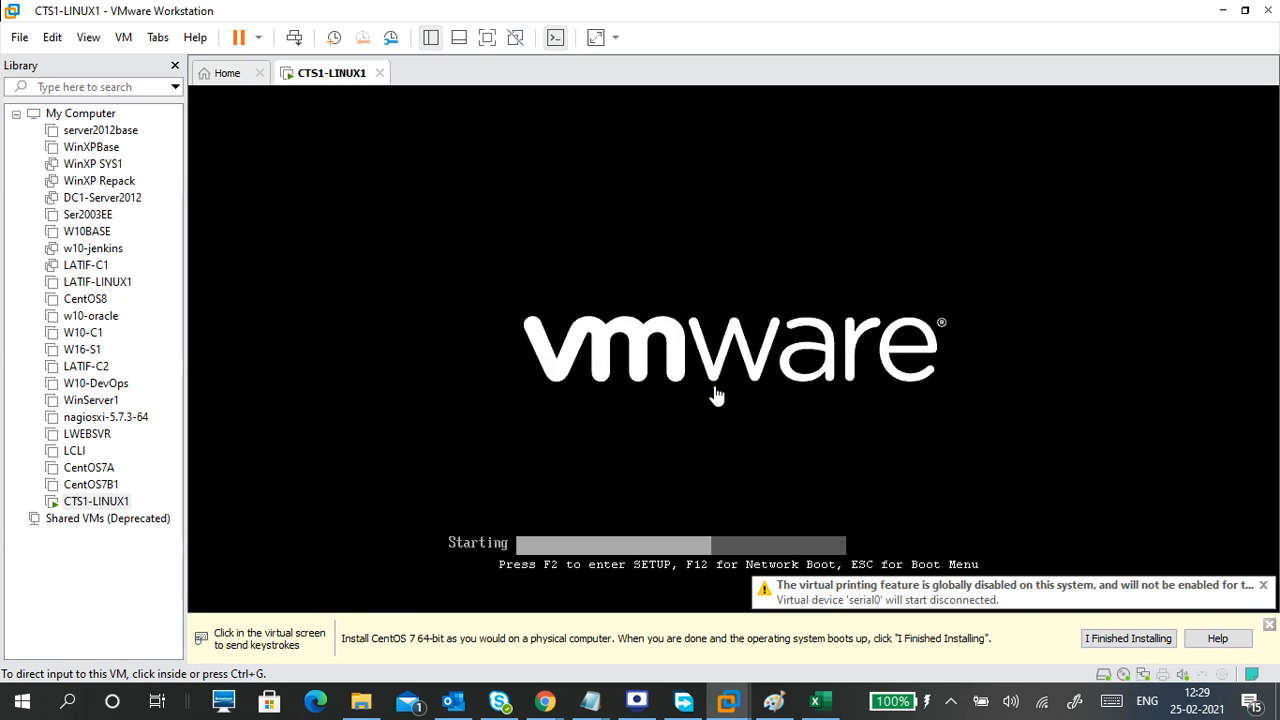
Stop the boot countdown and leave Install CentOS 7 highlighted in the boot menu.
click(716, 395)
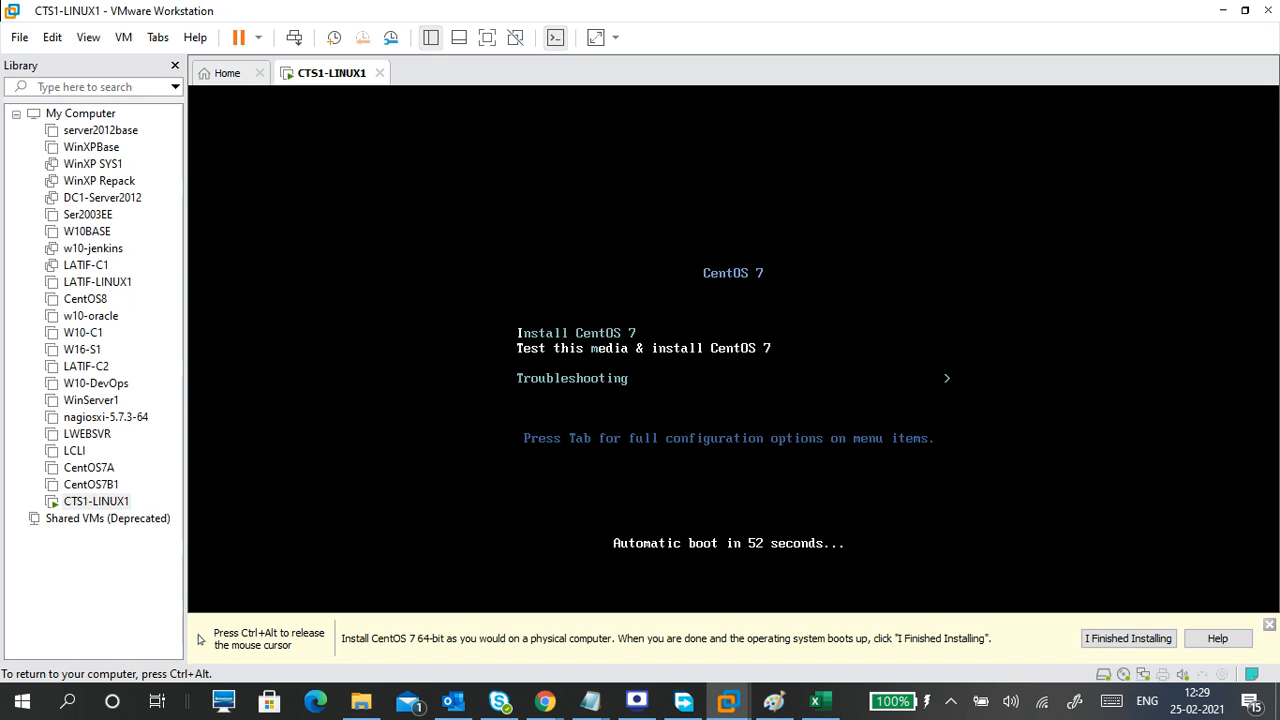
key(Up)
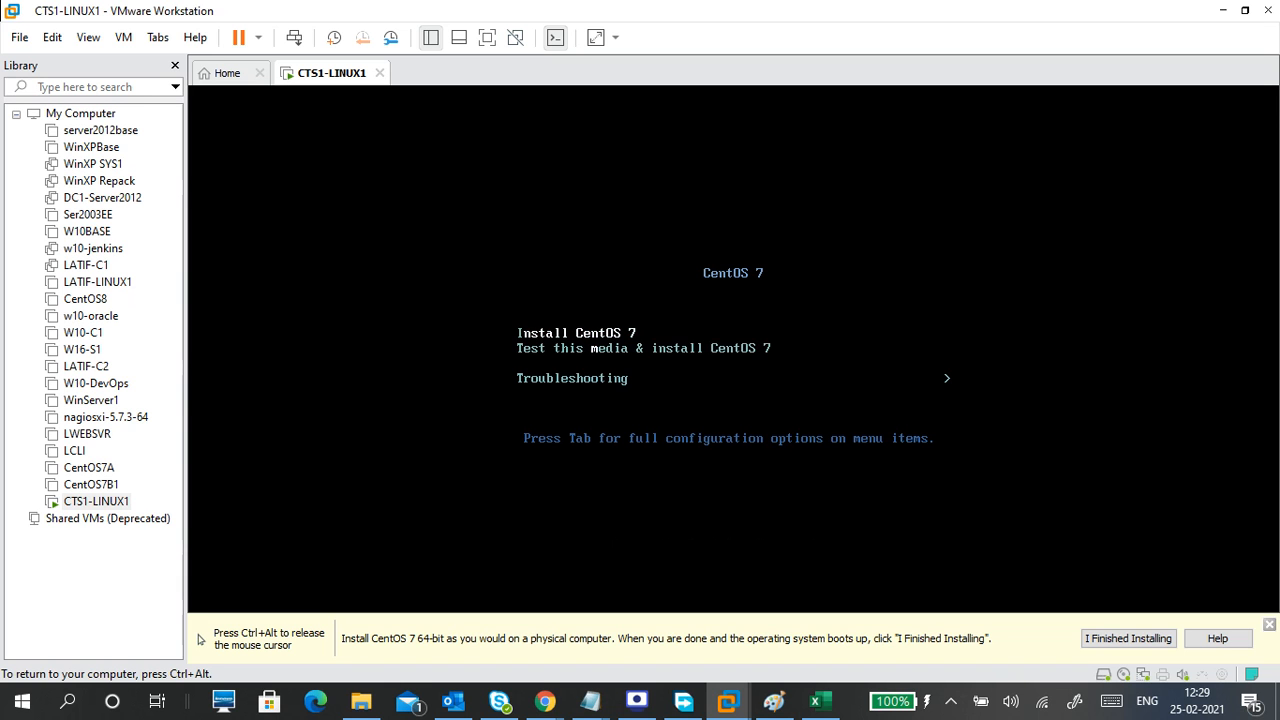
key(Down)
key(Up)
key(Down)
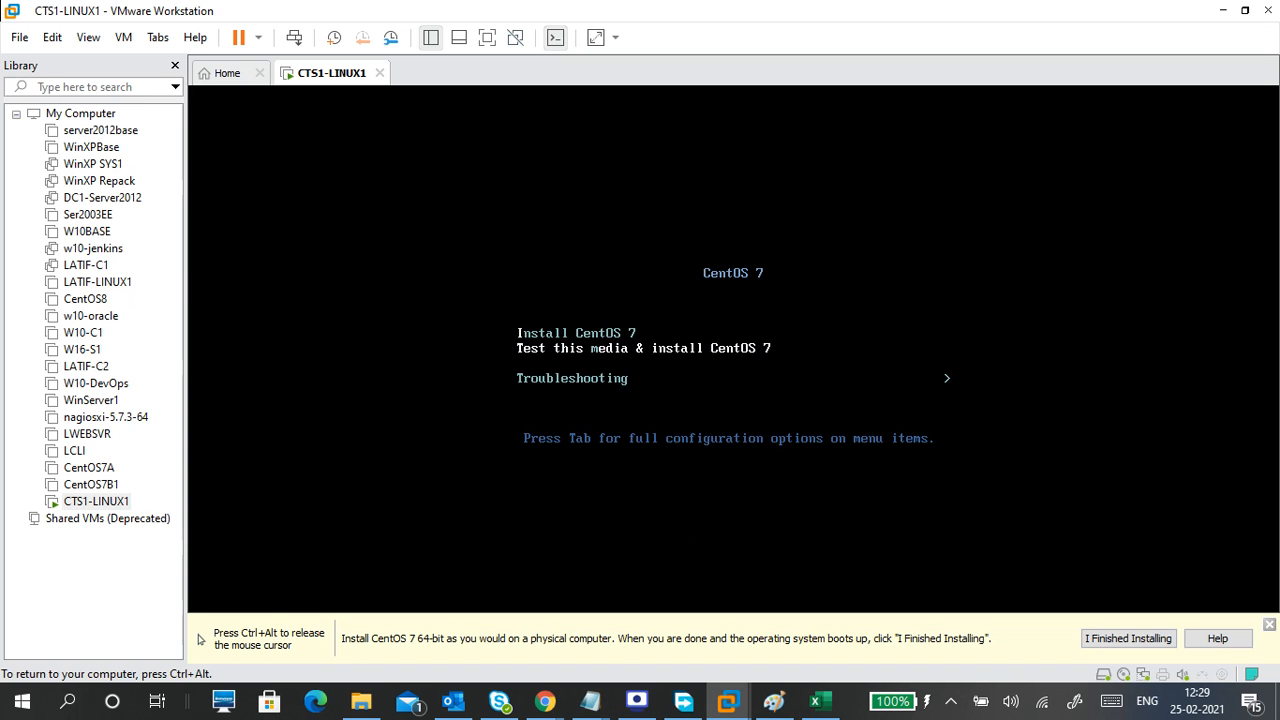
key(Up)
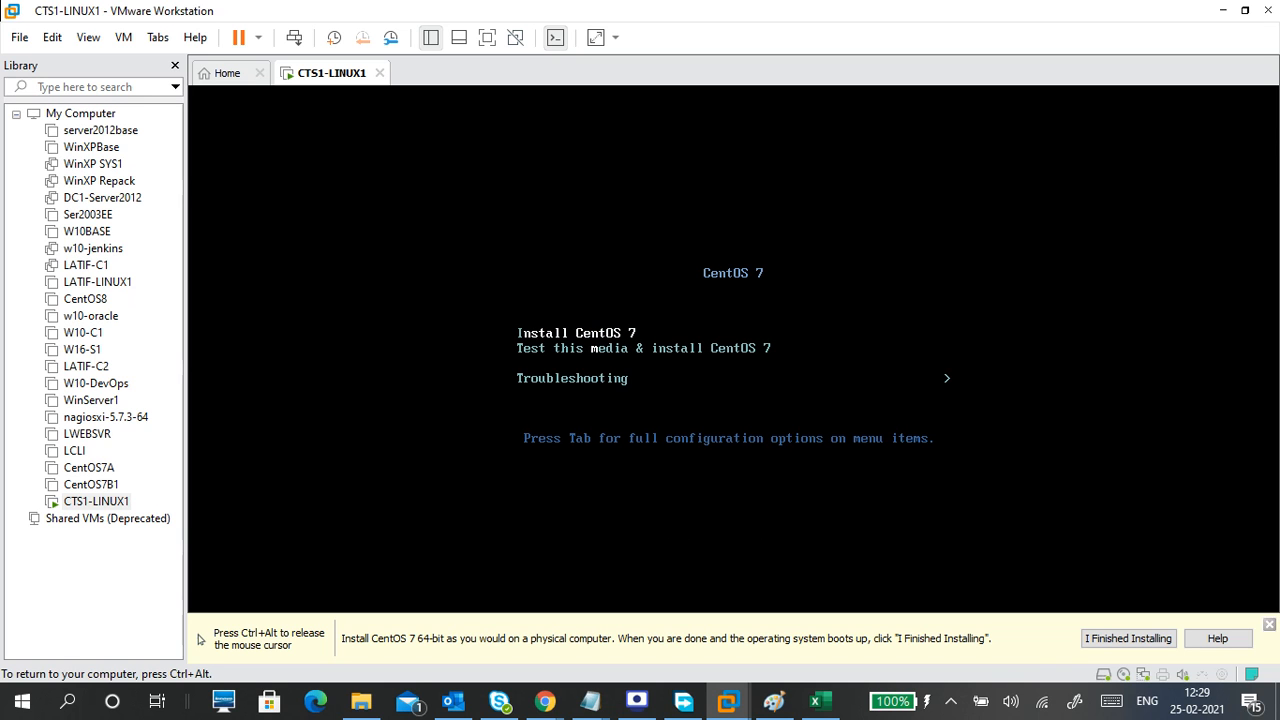
key(Down)
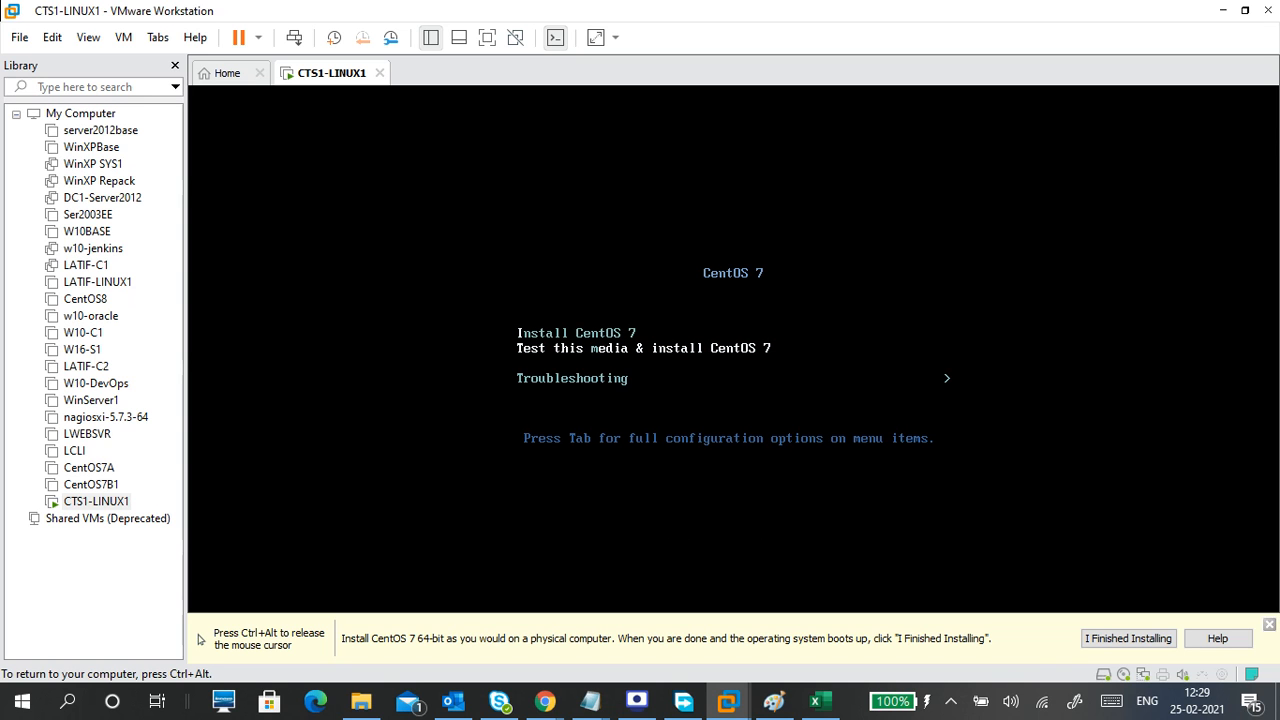
key(Up)
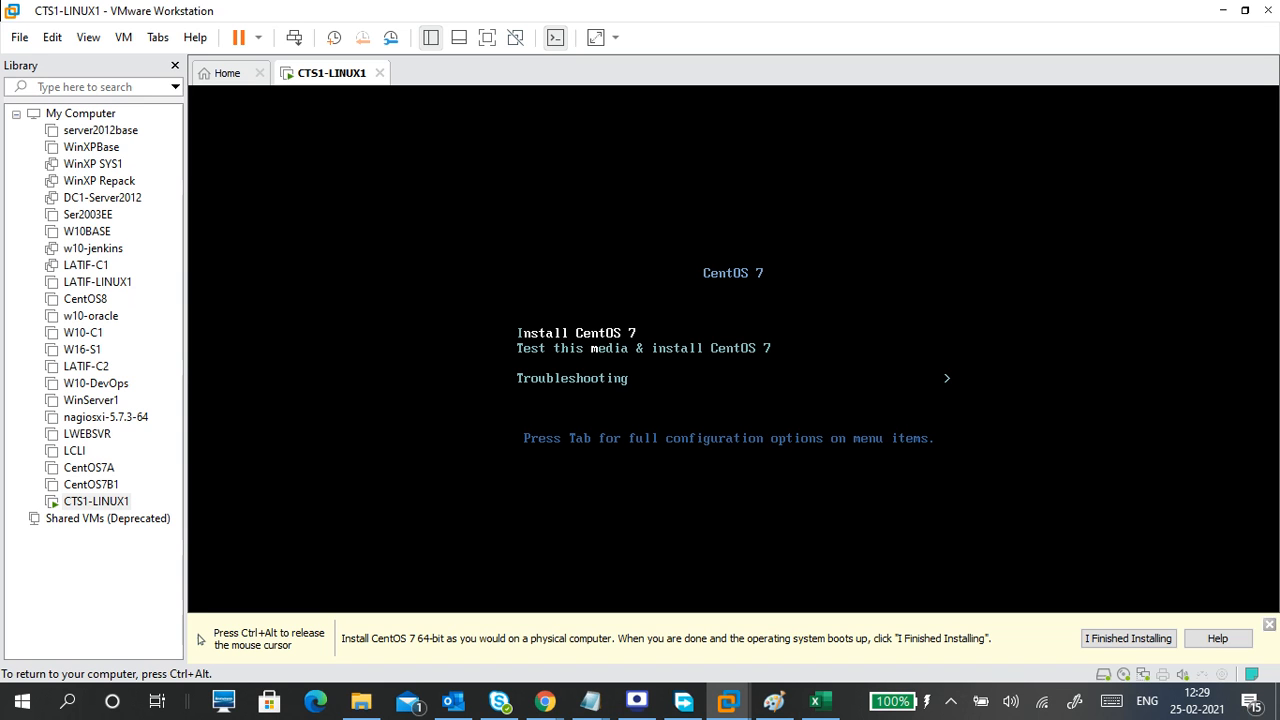
Release the mouse from the VM, minimize VMware, and restore its window again.
key(ctrl+alt)
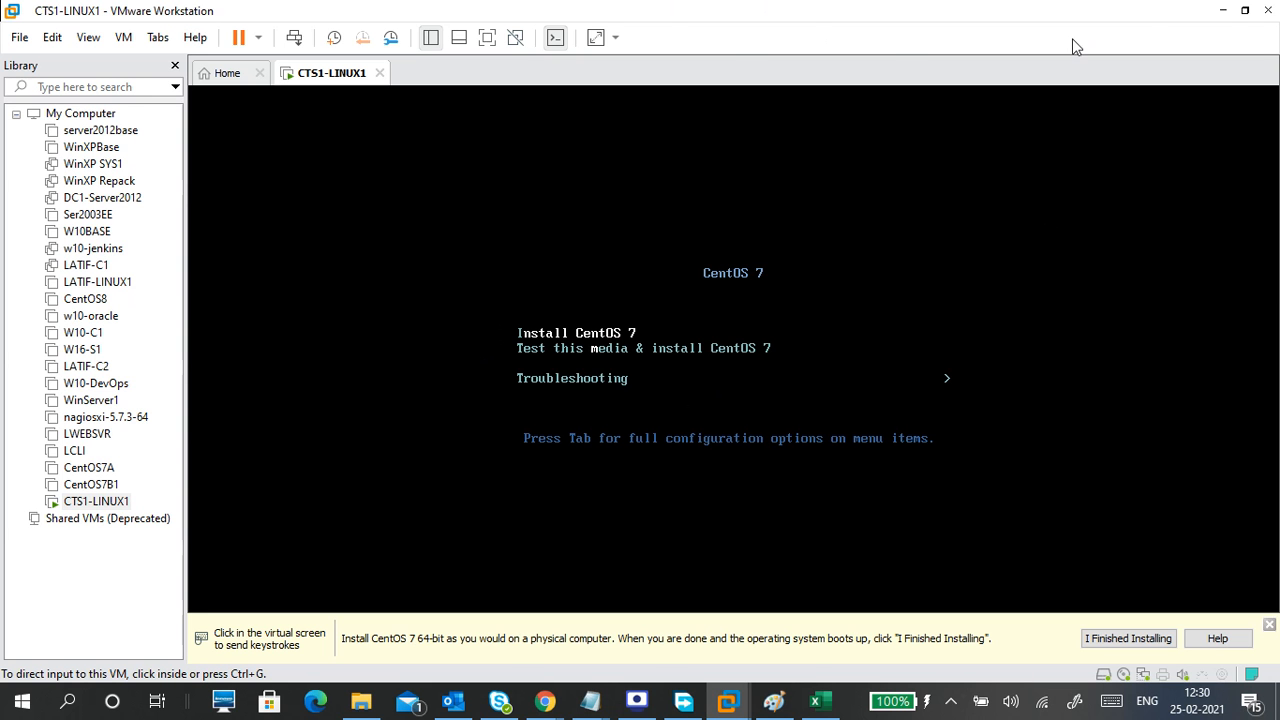
click(1222, 10)
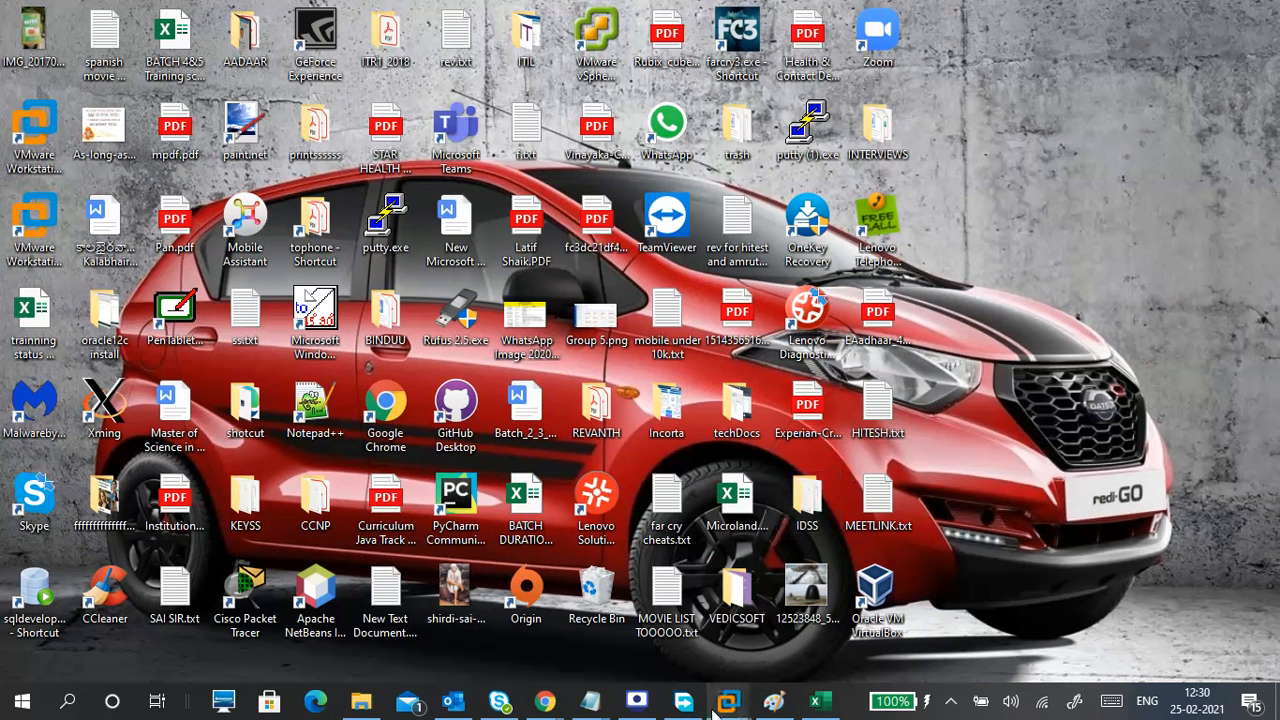
mouse_move(727, 700)
click(765, 608)
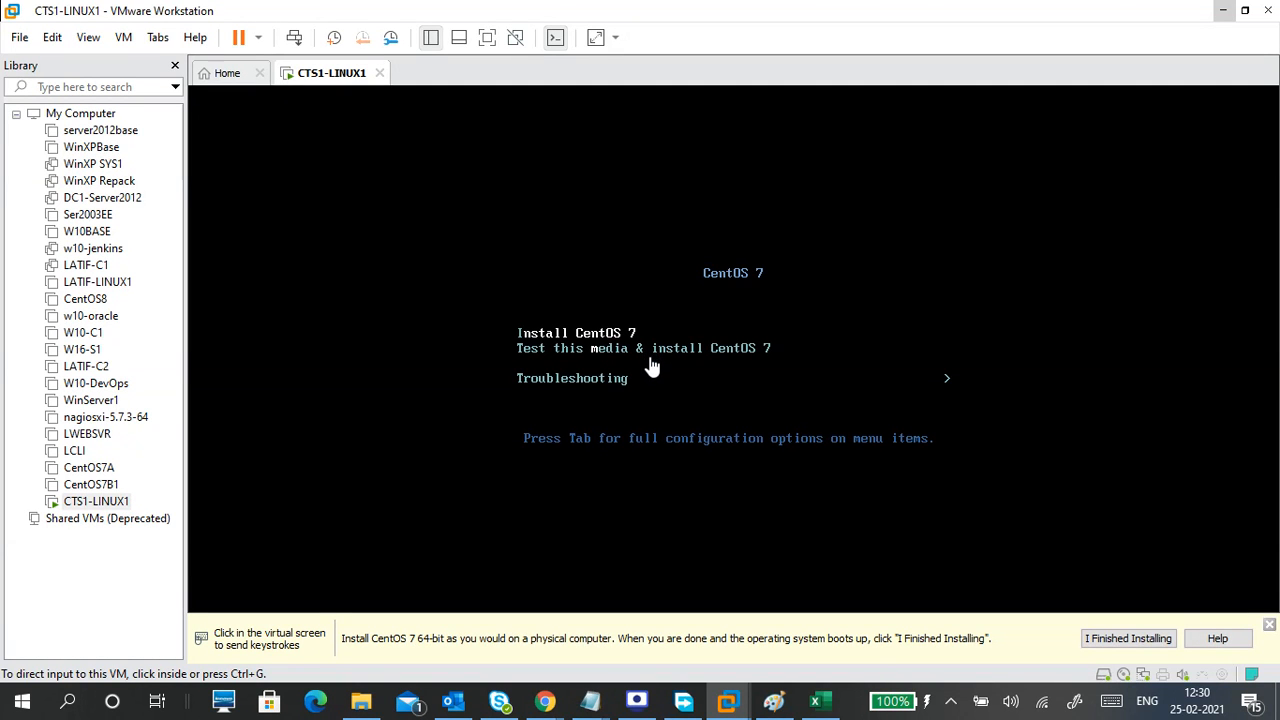
Close the Library panel and hint bar, then launch Magnifier via MAG at 125% zoom.
click(175, 66)
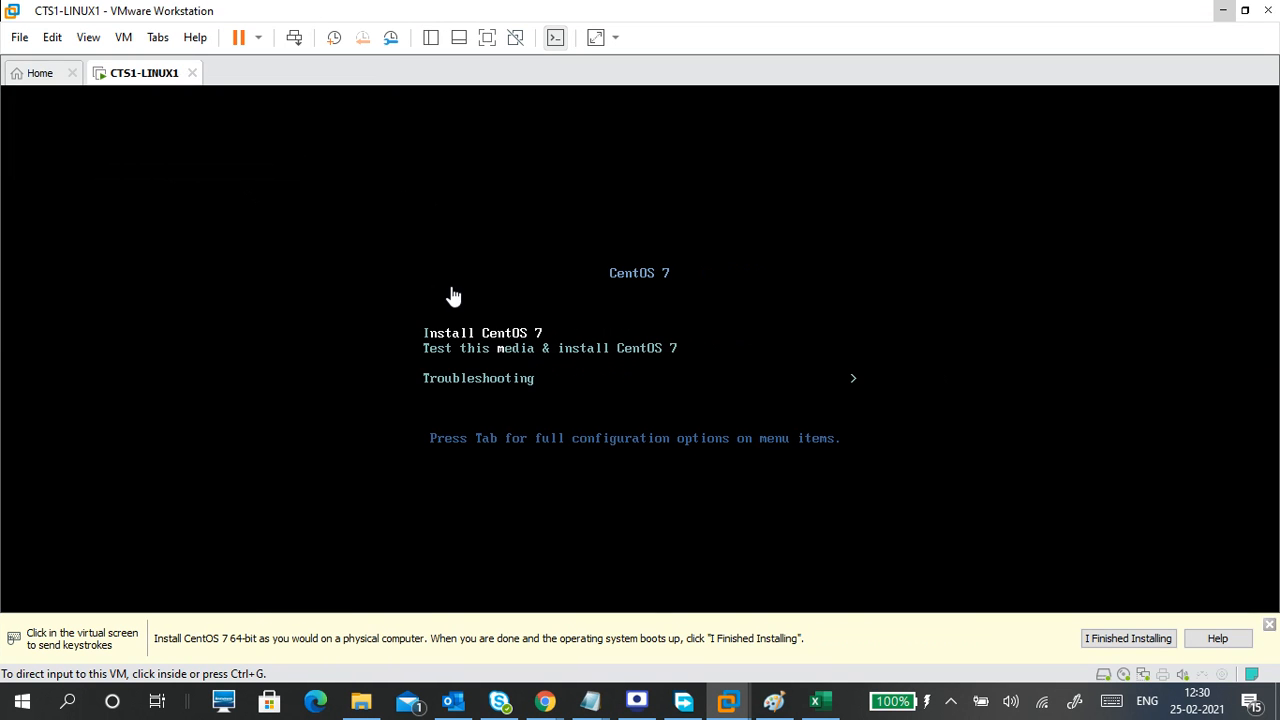
click(1269, 625)
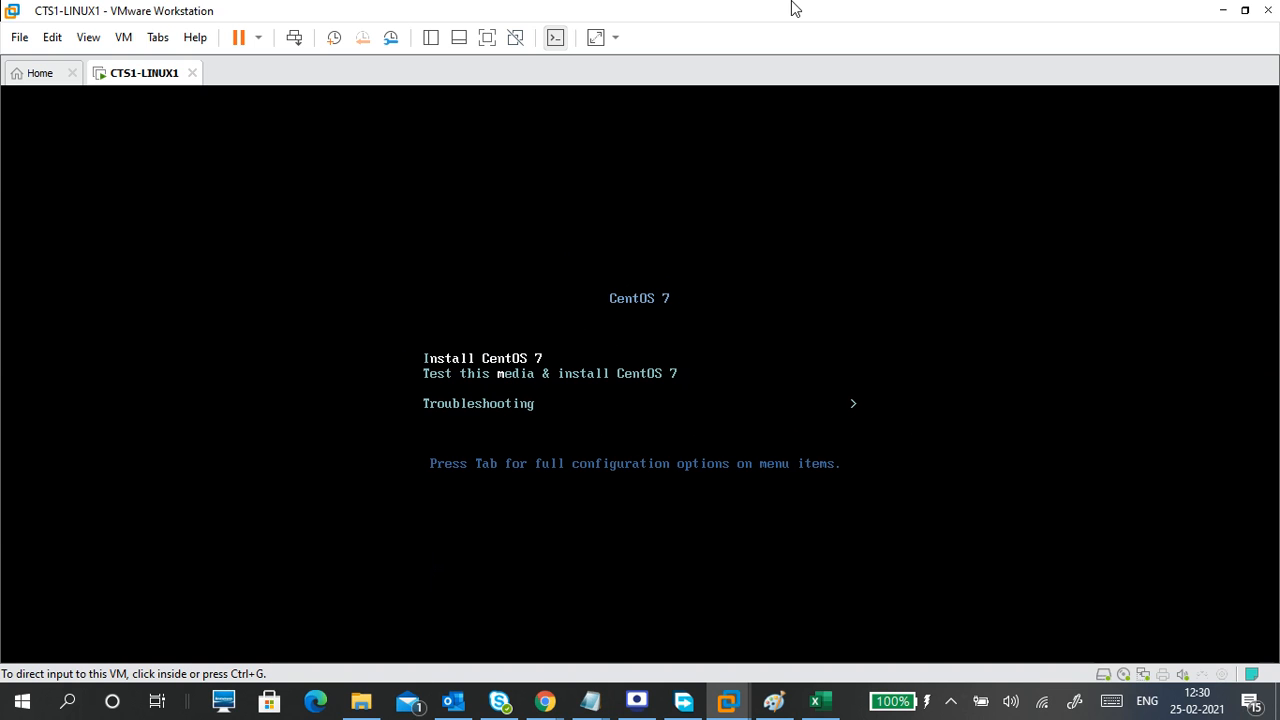
key(super)
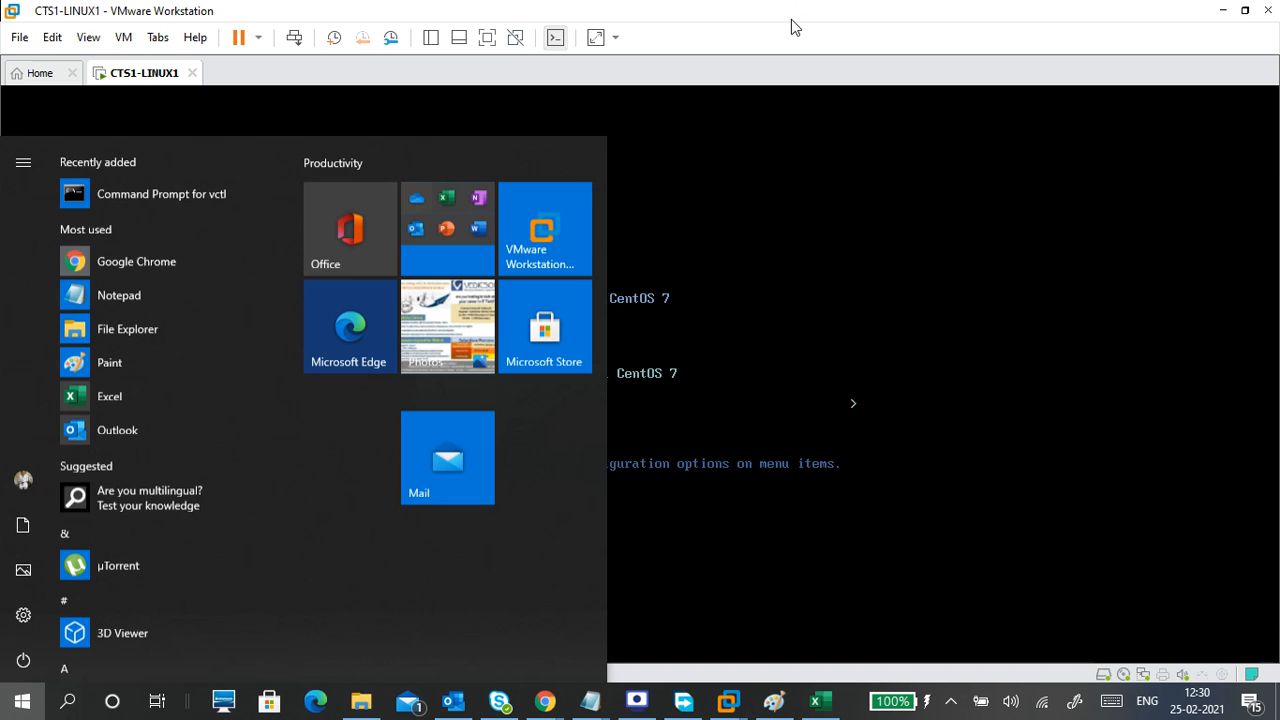
text(MAG)
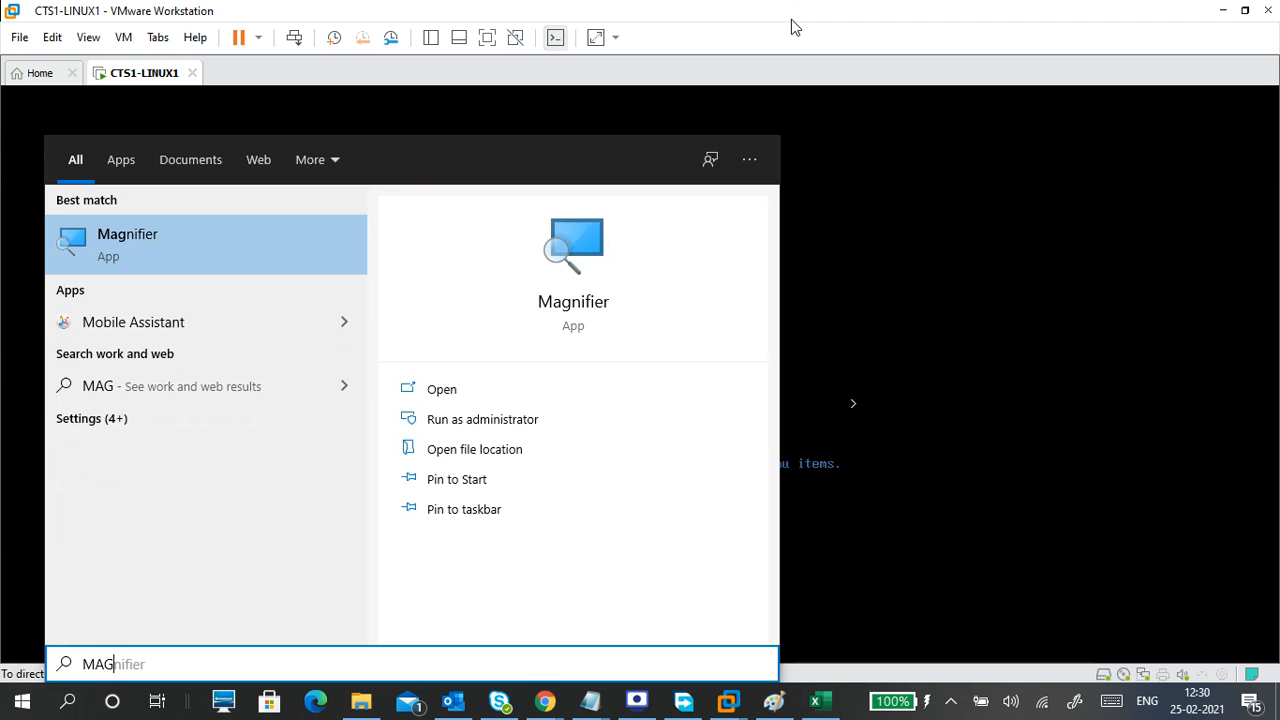
key(Return)
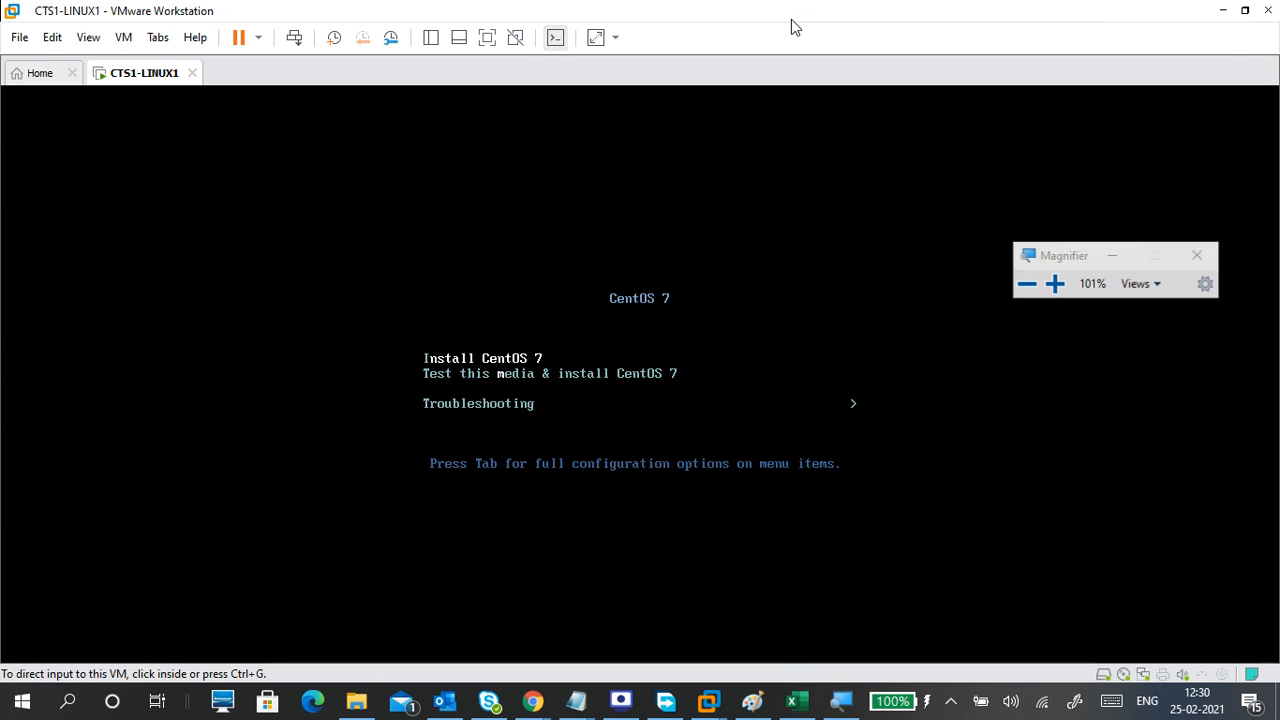
click(1057, 285)
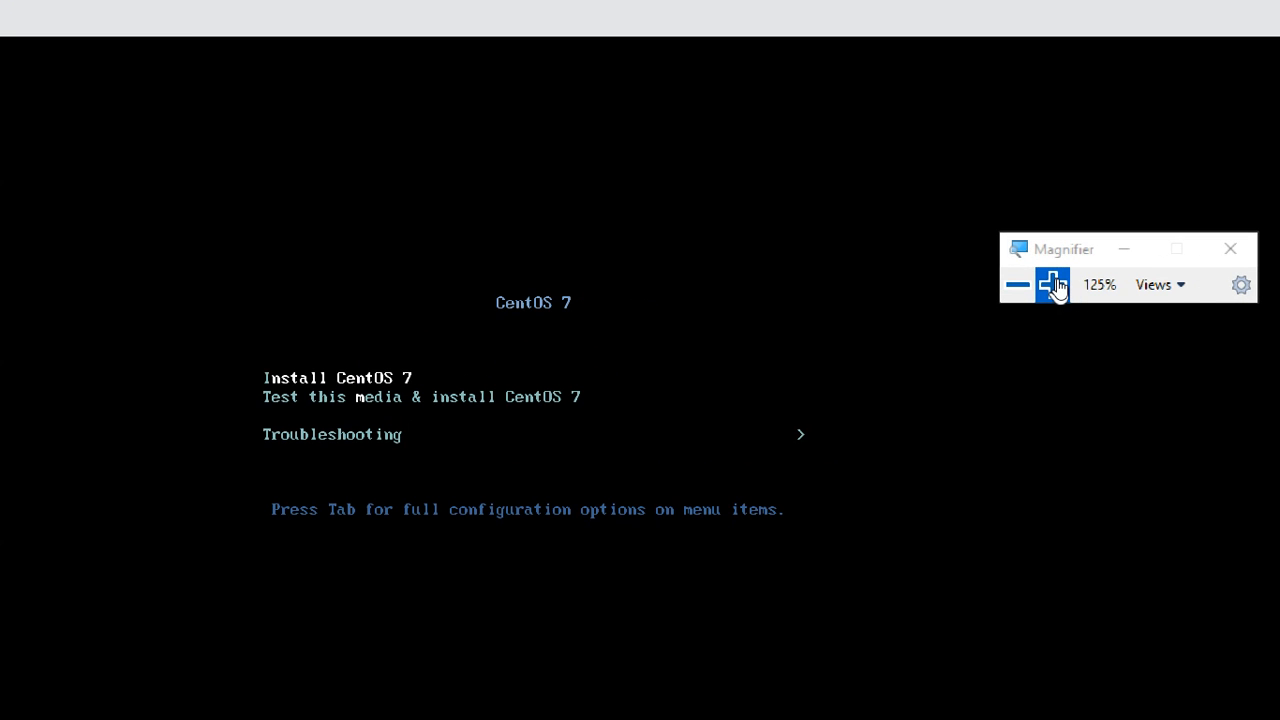
click(1057, 285)
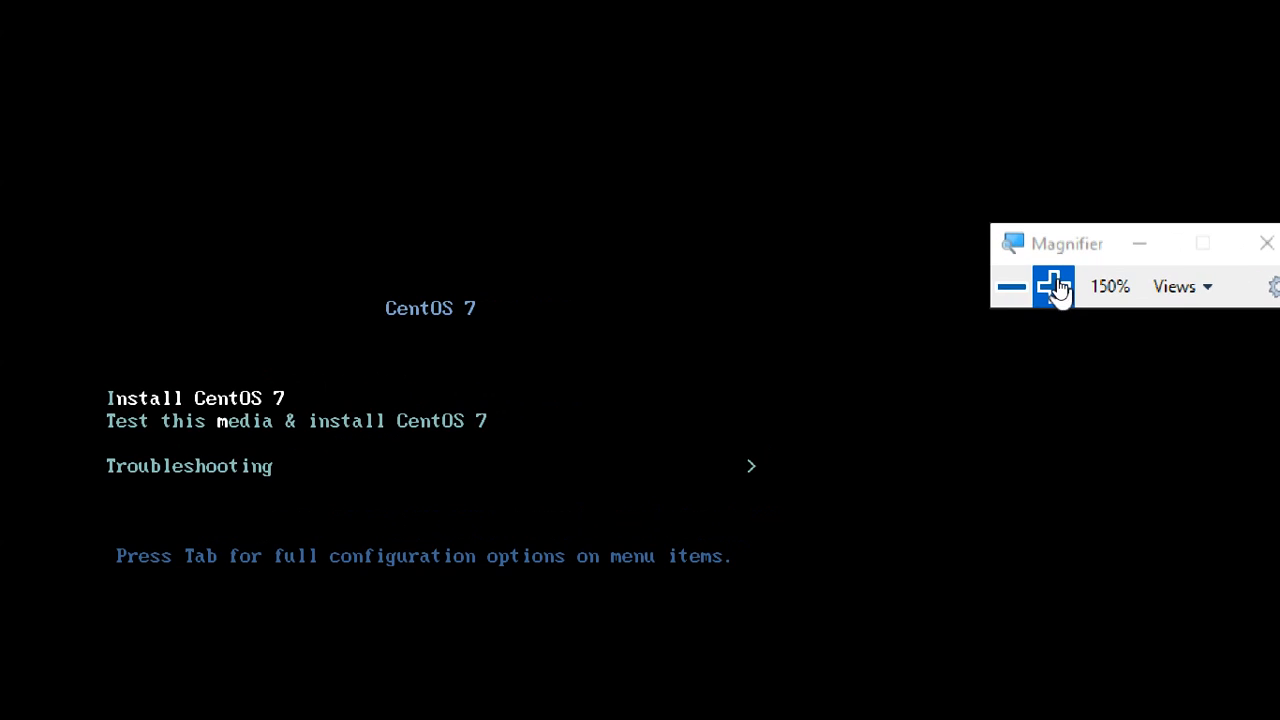
click(1008, 287)
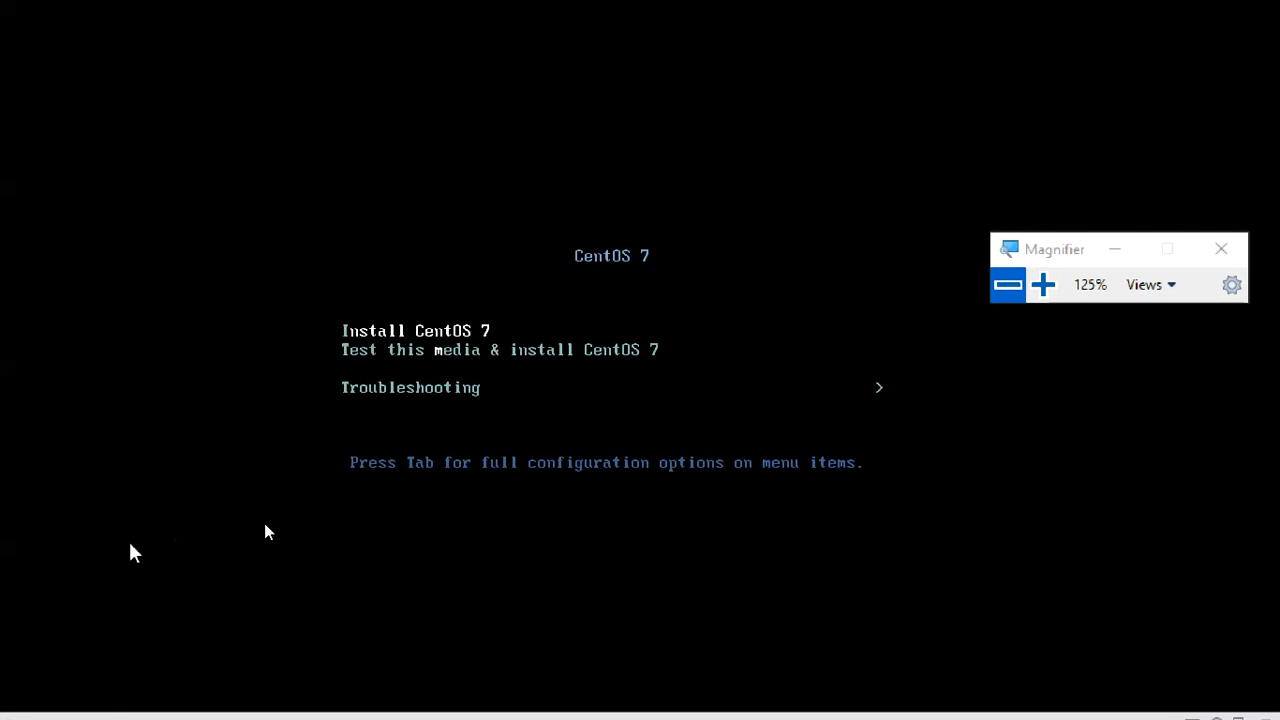
drag(1040, 258, 1138, 238)
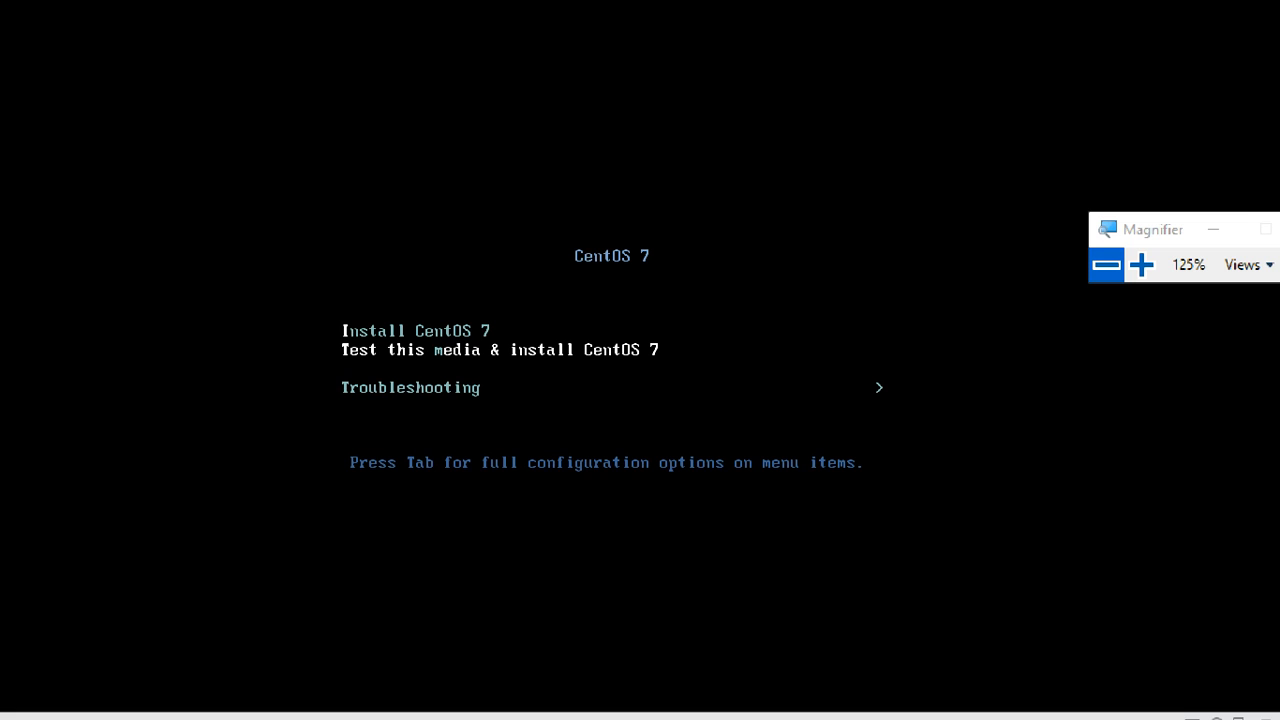
Highlight Install CentOS 7 in the boot menu and start the installation.
key(Up)
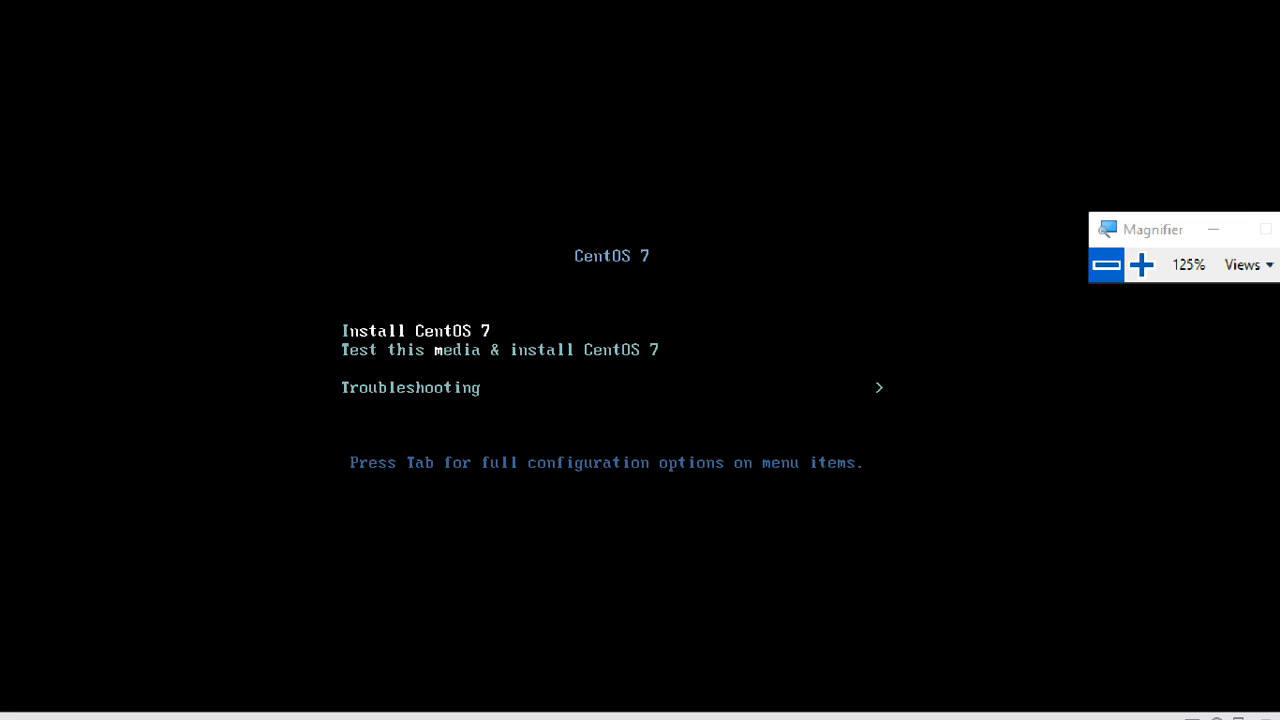
key(Down)
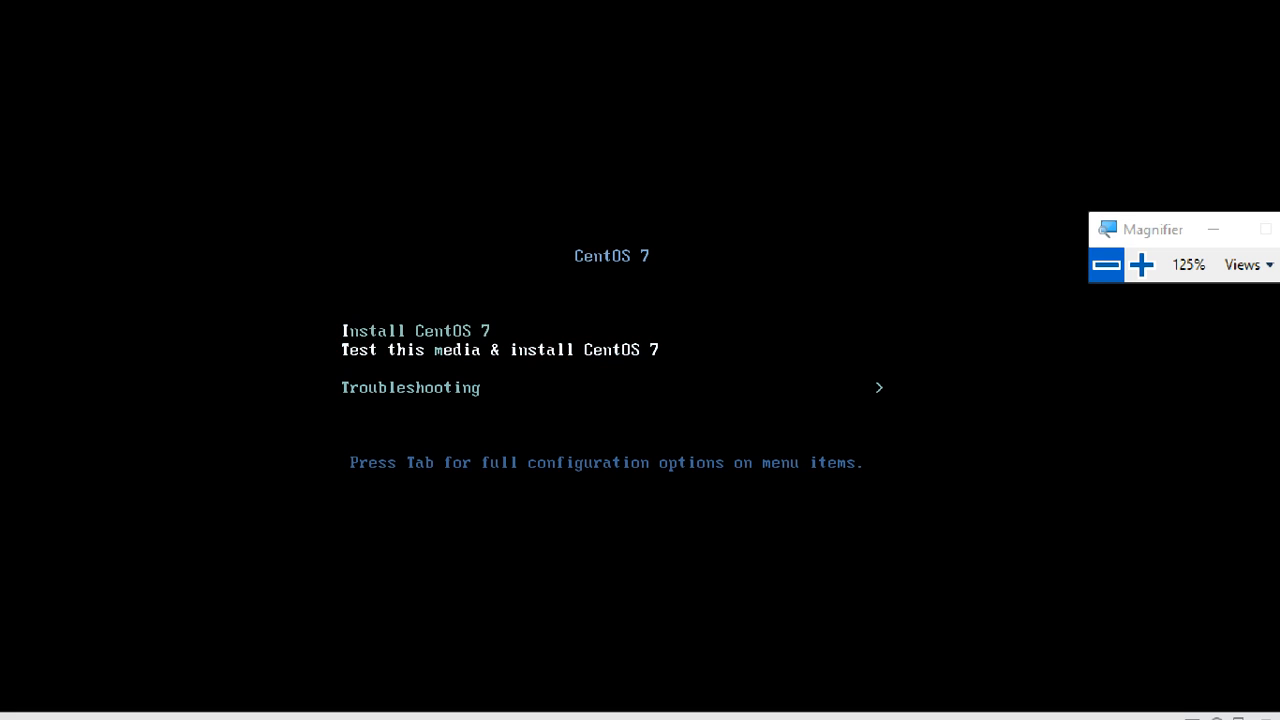
key(Up)
key(Down)
key(Up)
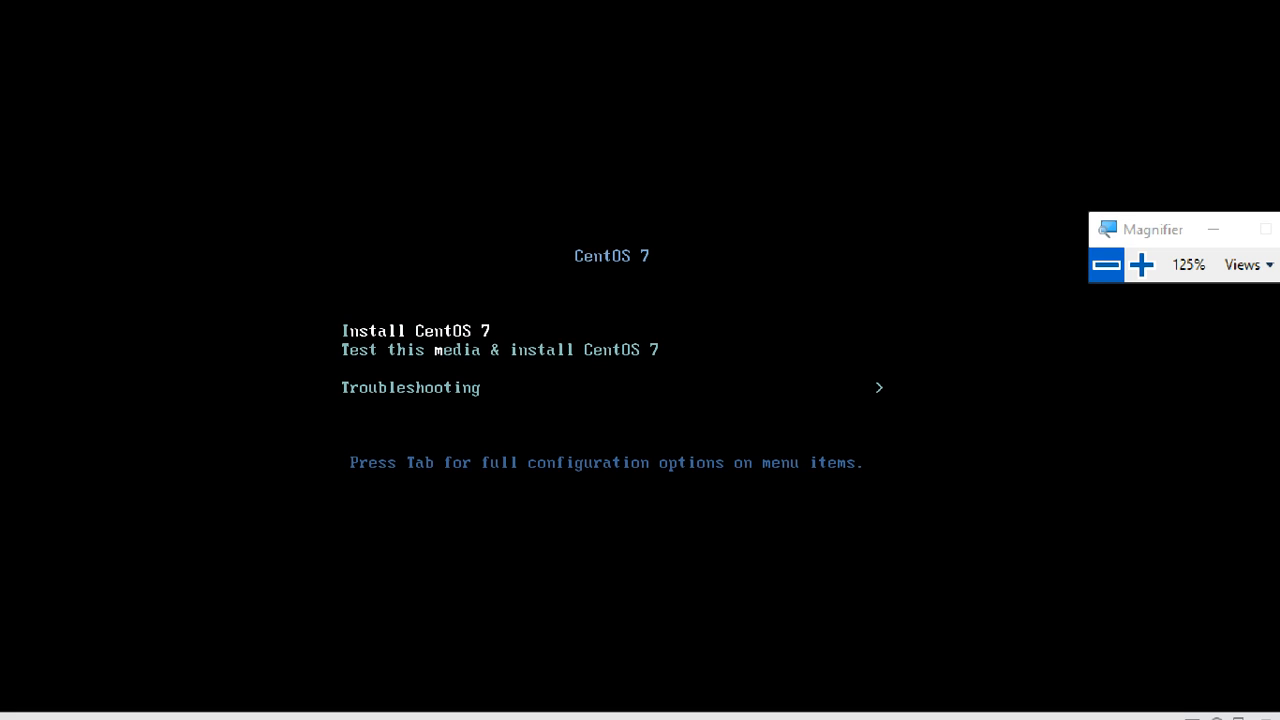
key(Return)
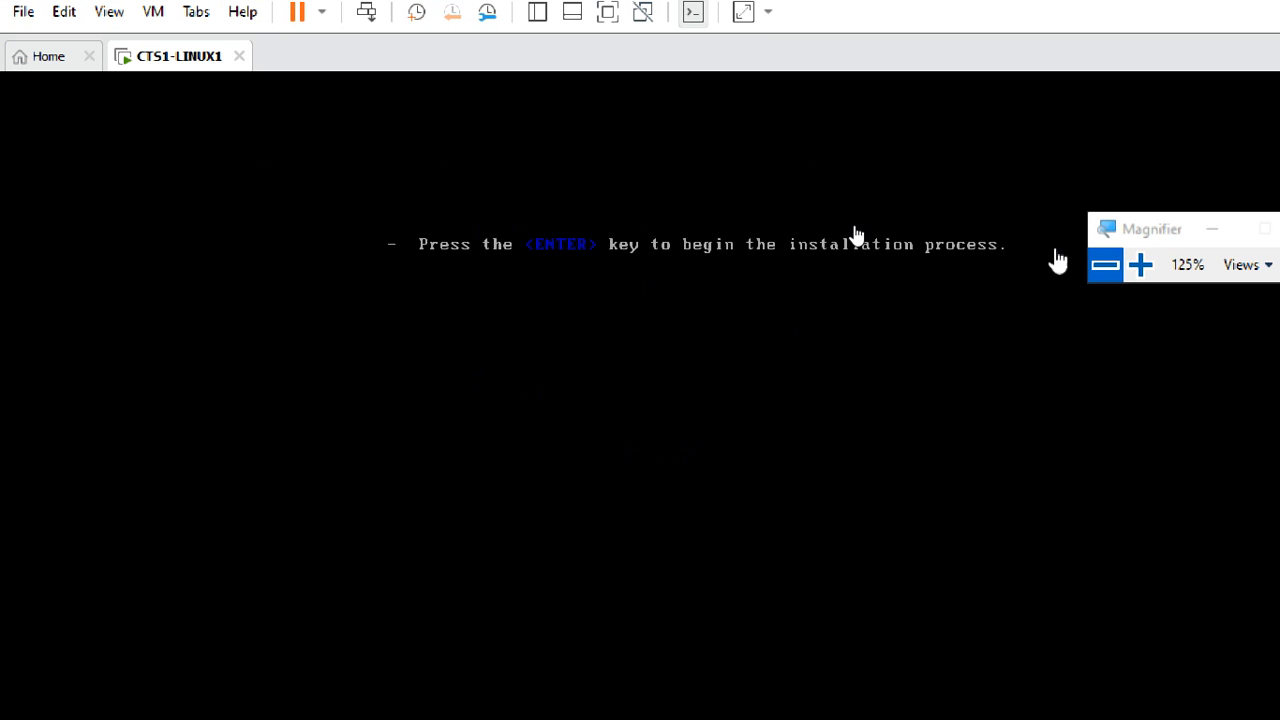
Reset Magnifier to 100% and move its window to the top of the screen.
click(1105, 266)
drag(909, 214, 894, 31)
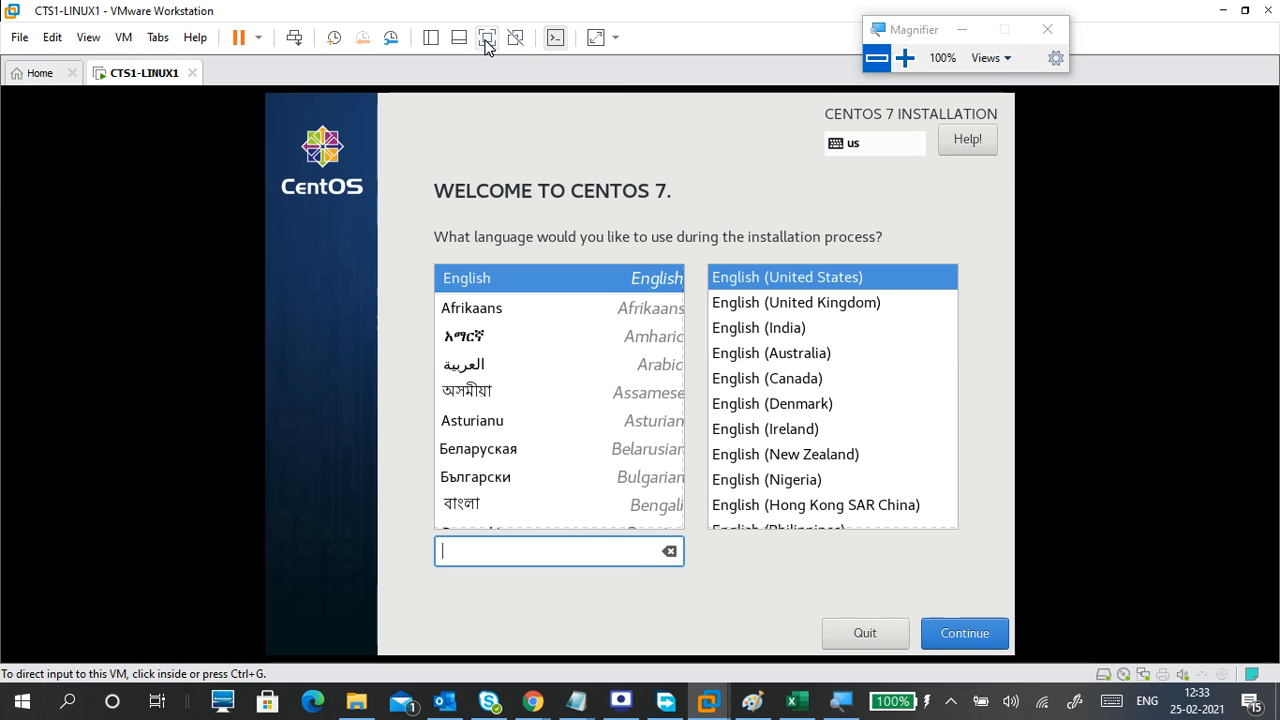
Switch the VM to full screen, zoom Magnifier to 125%, and keep English selected.
click(486, 38)
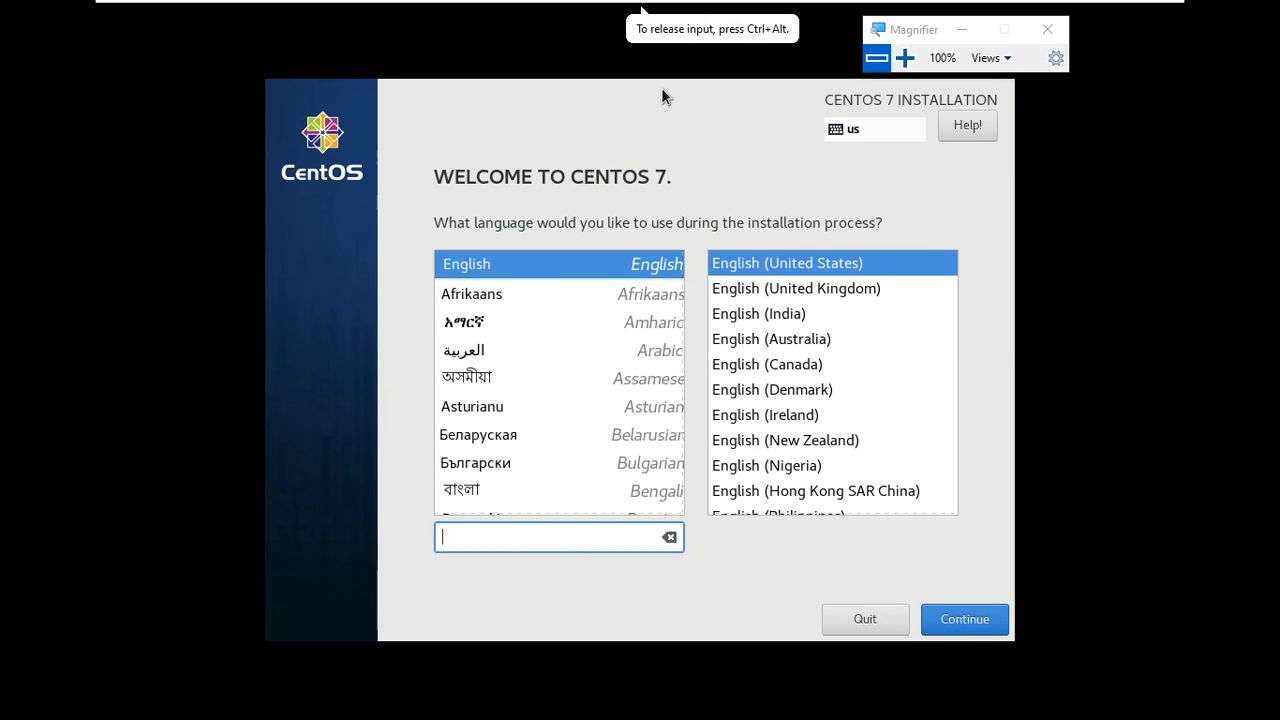
click(905, 60)
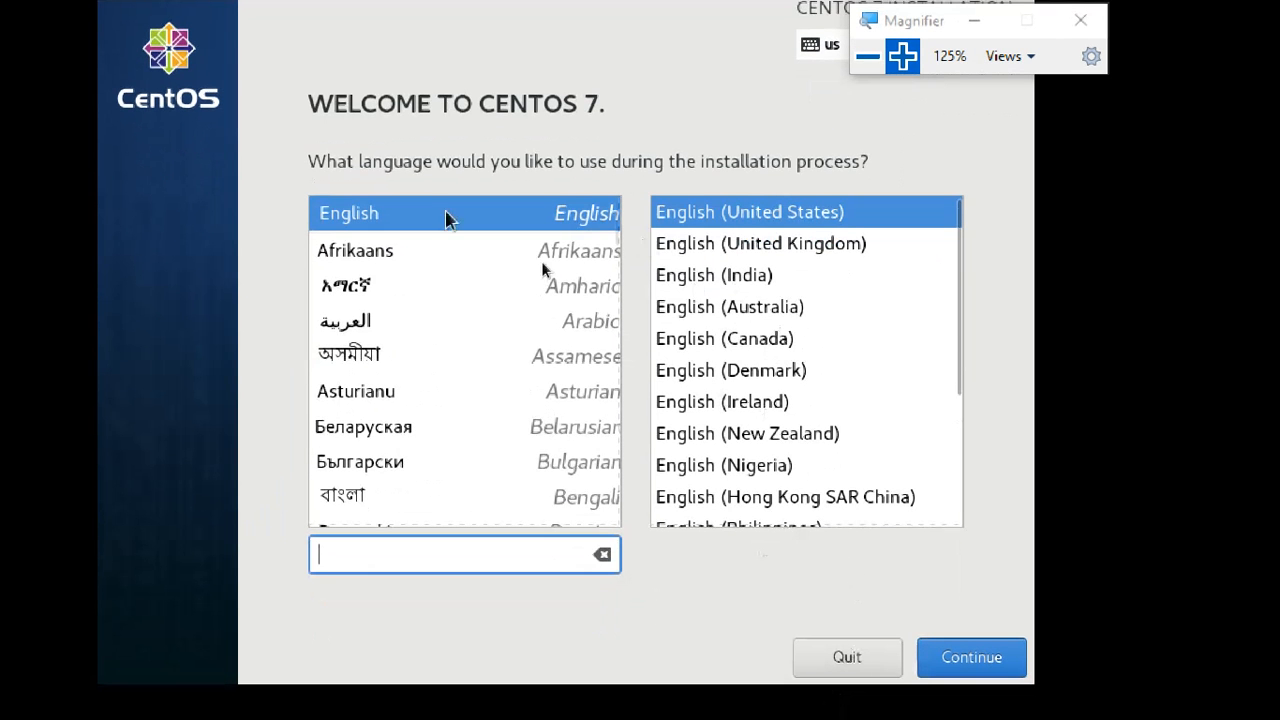
click(417, 208)
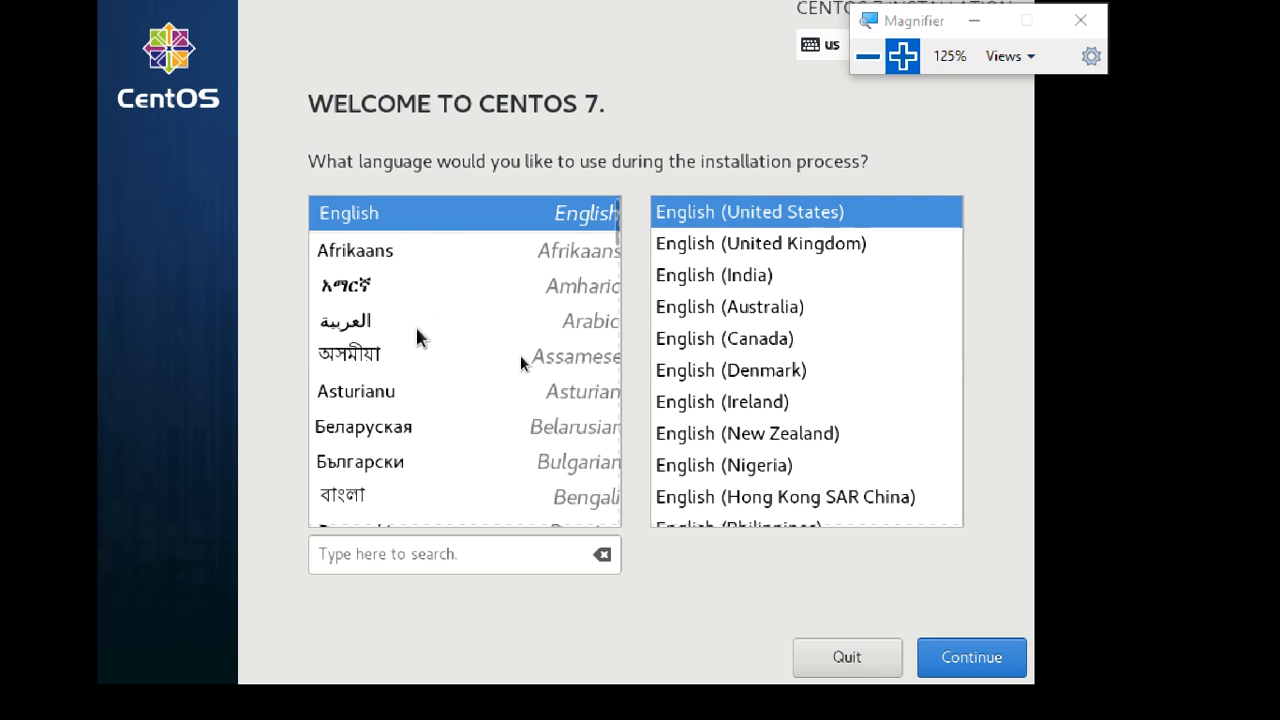
Browse the installer's language list, then minimize the Magnifier window.
scroll(417, 330, down, 1)
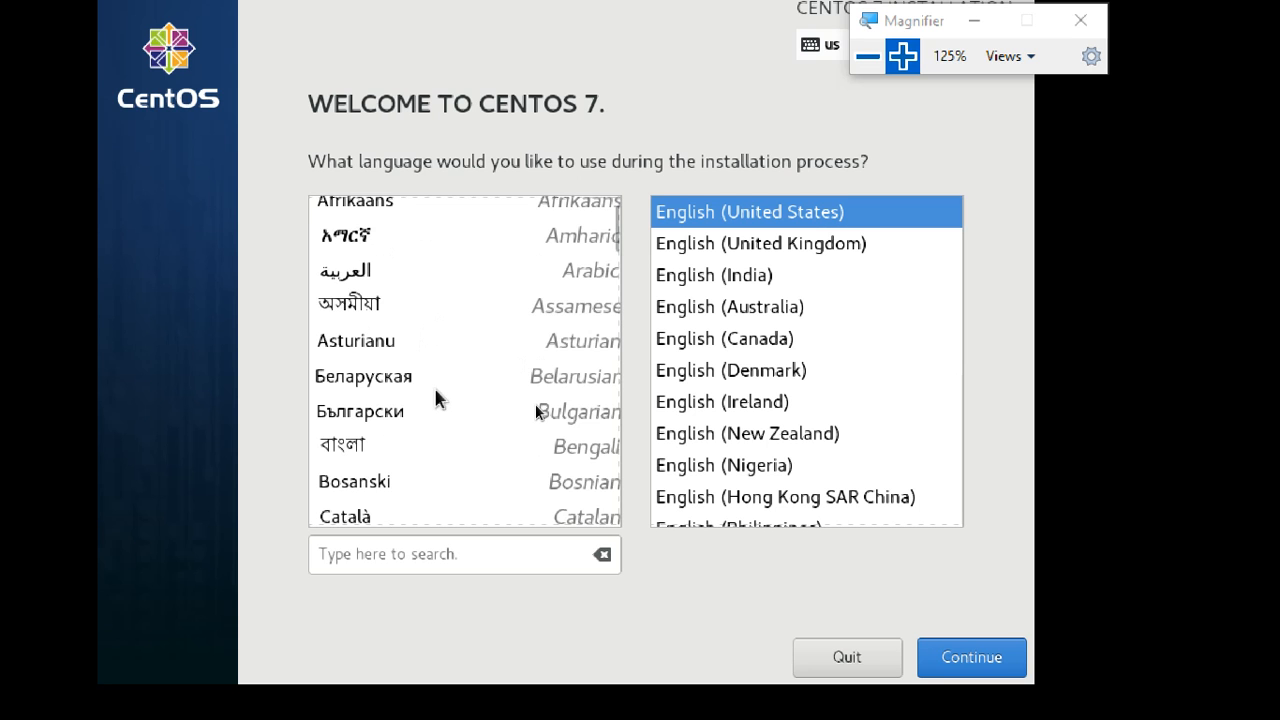
scroll(436, 395, down, 12)
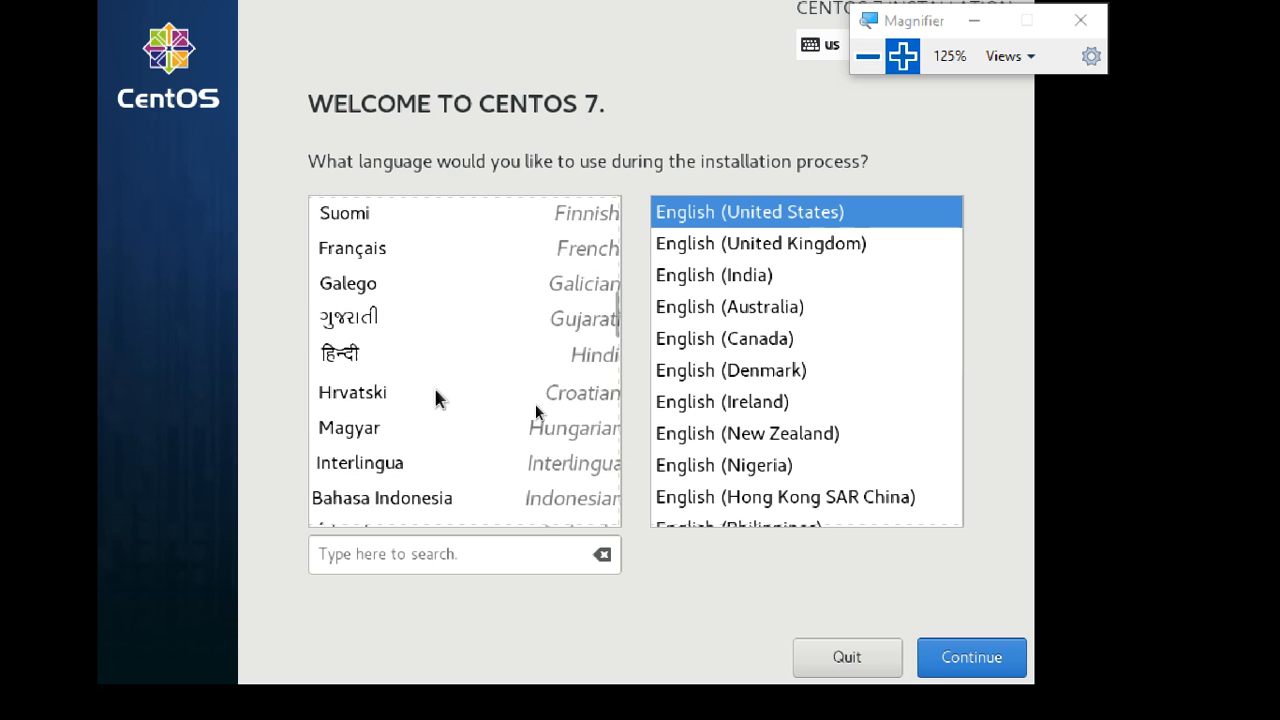
scroll(436, 395, down, 4)
scroll(436, 395, up, 5)
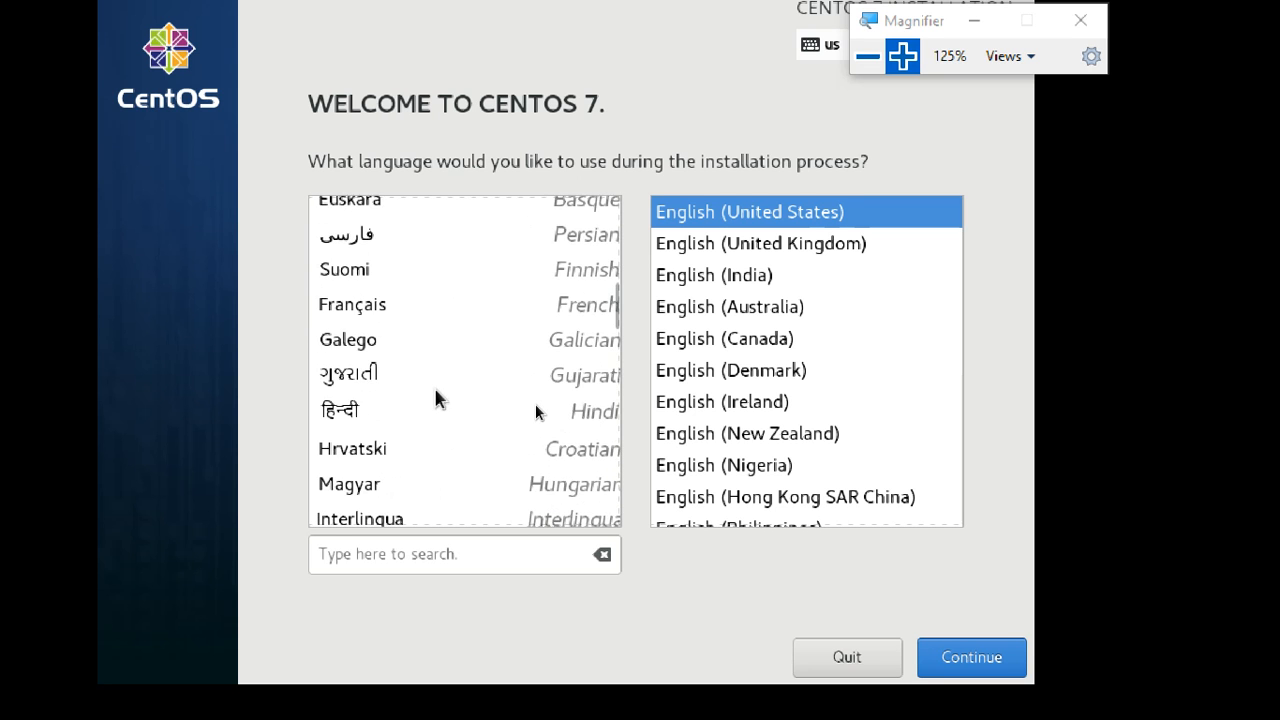
scroll(436, 391, up, 10)
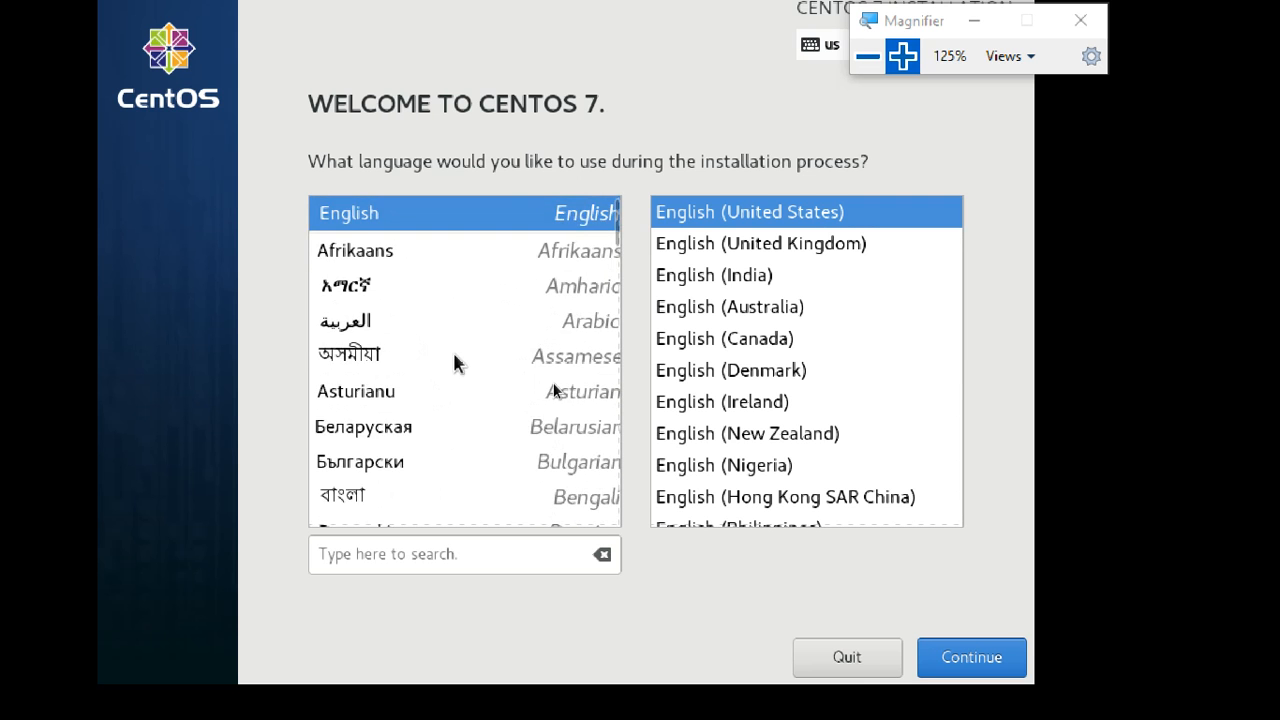
scroll(460, 370, down, 18)
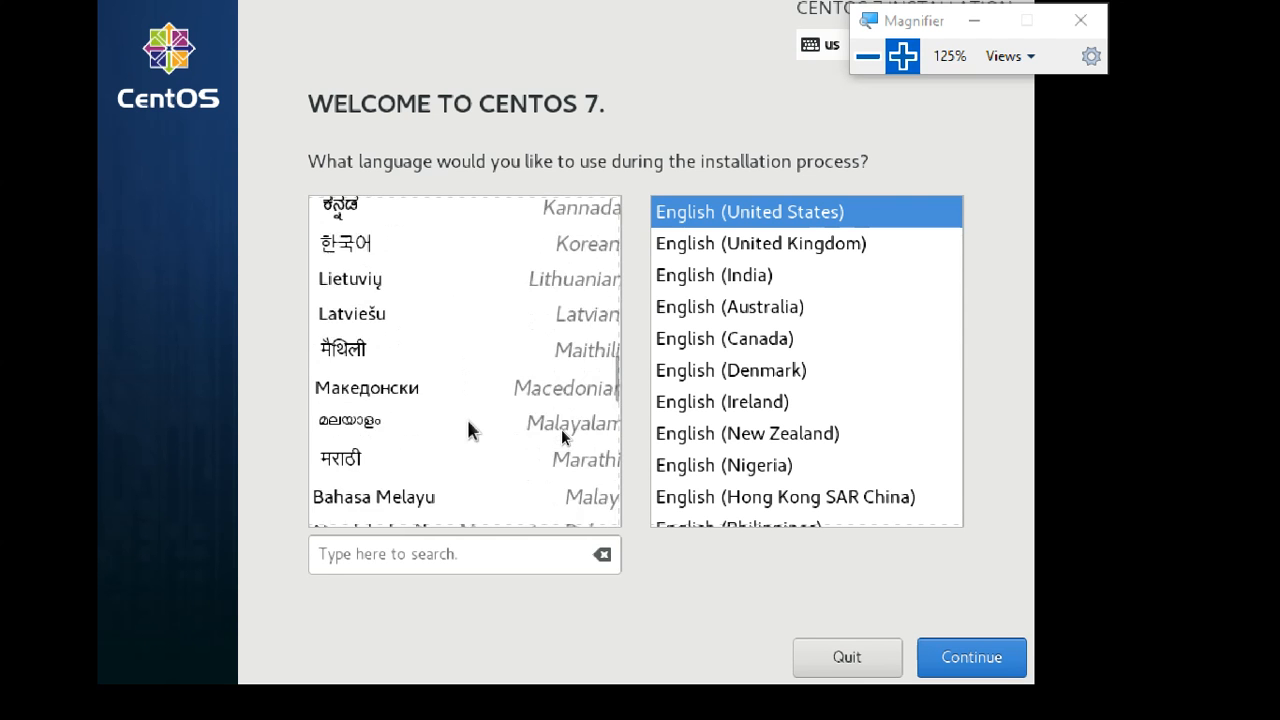
scroll(468, 430, down, 15)
scroll(467, 421, up, 7)
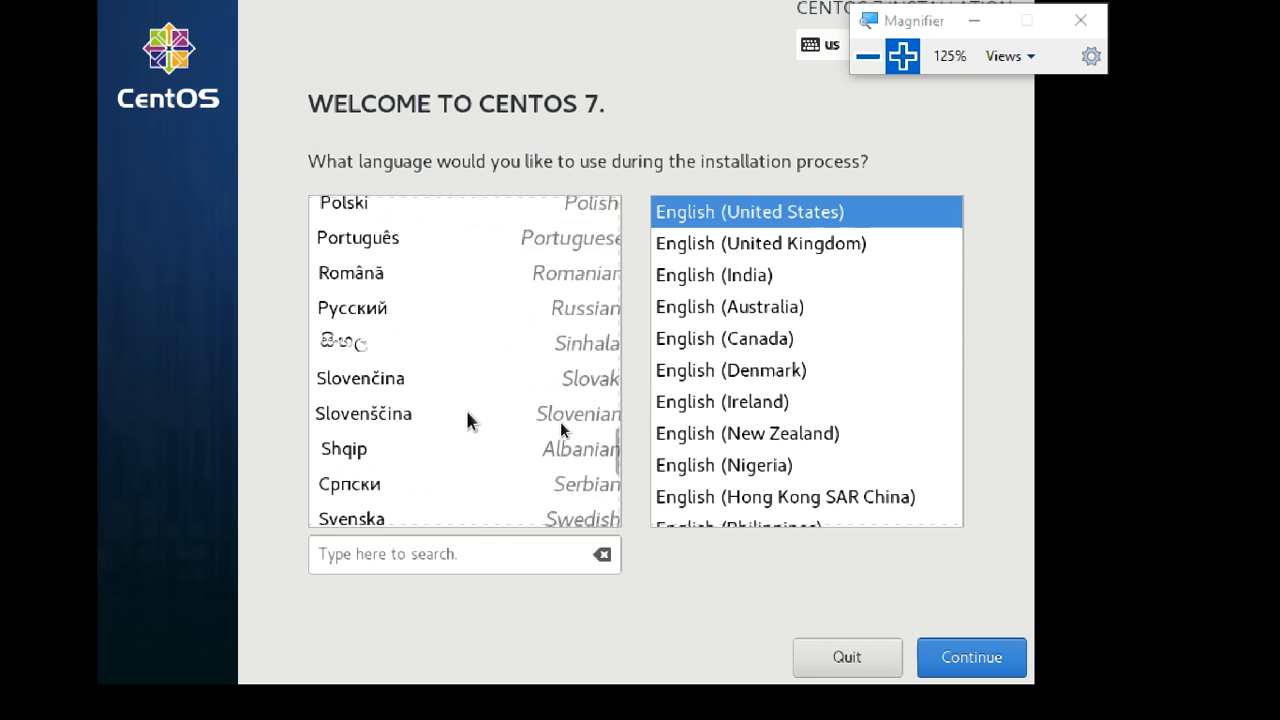
scroll(467, 420, up, 20)
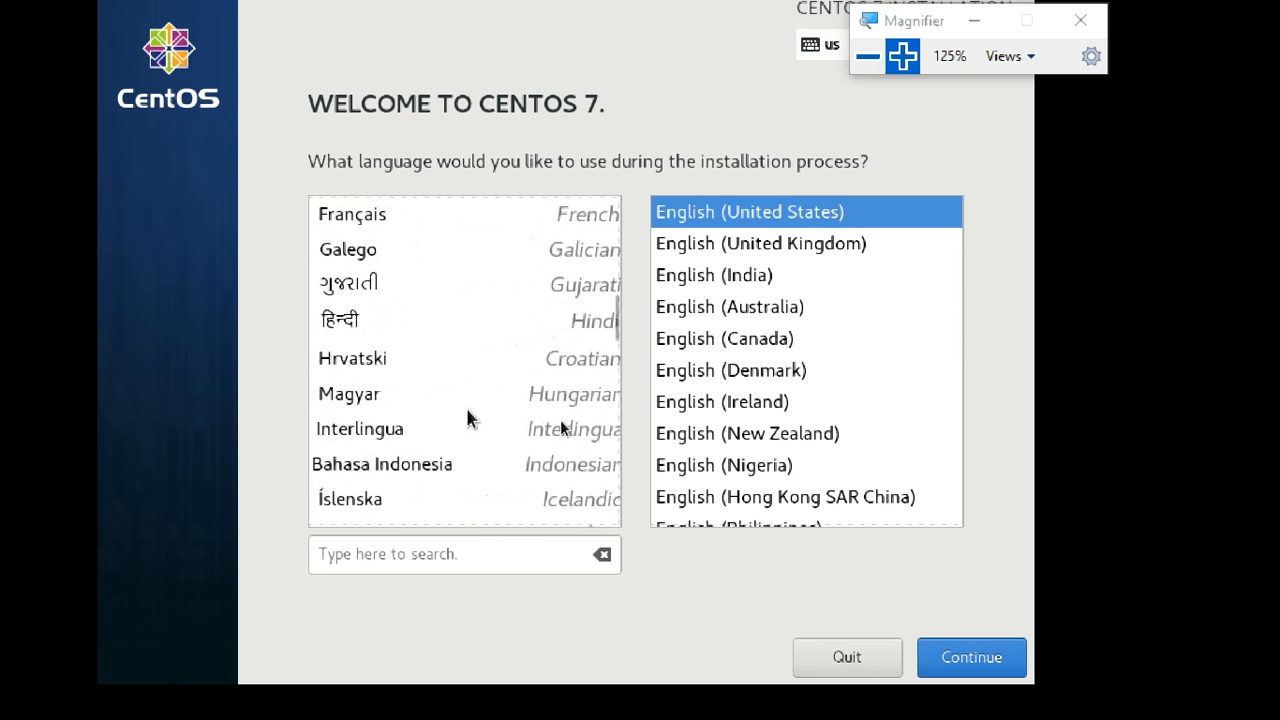
scroll(467, 418, up, 6)
scroll(467, 418, down, 4)
scroll(467, 418, up, 4)
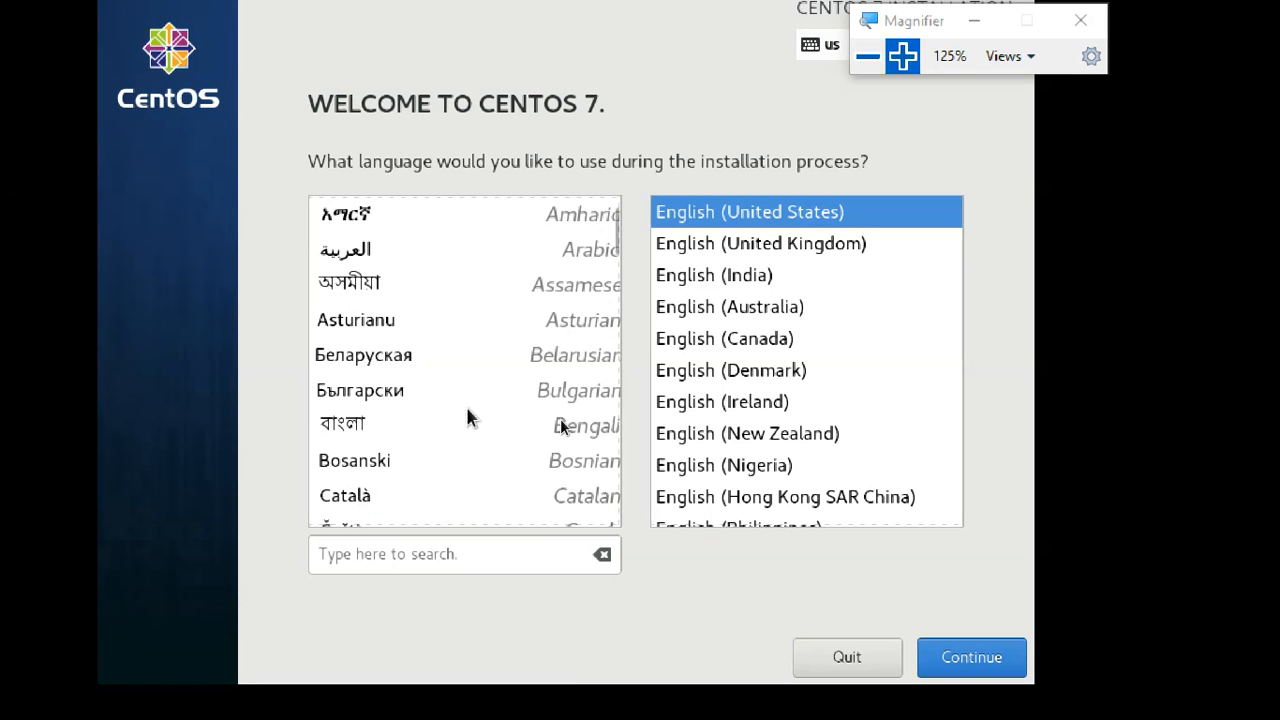
scroll(467, 418, up, 2)
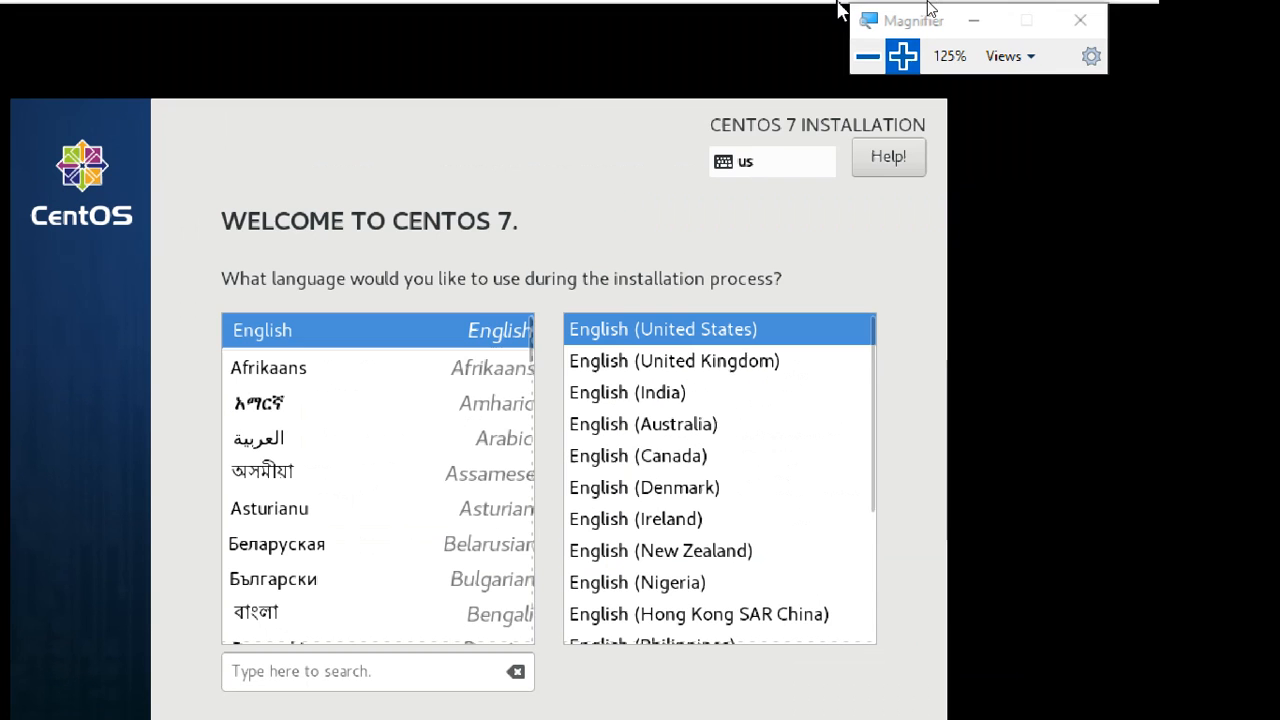
mouse_move(840, 10)
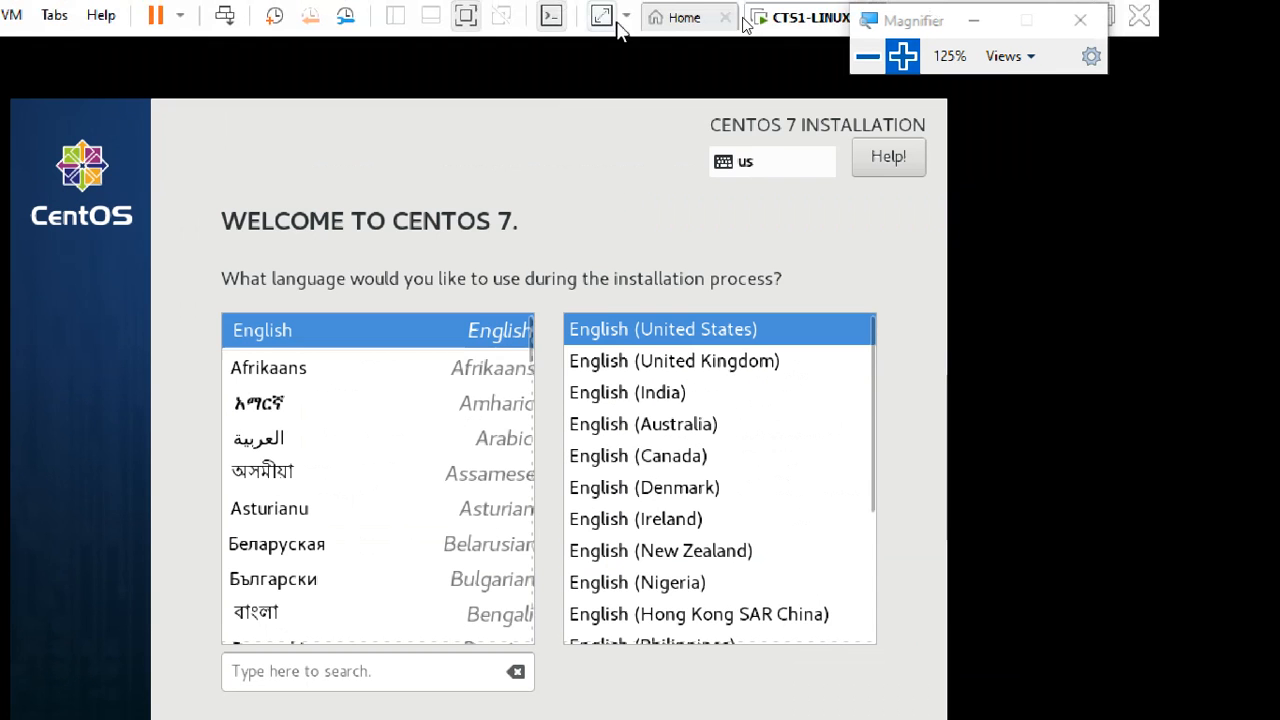
click(972, 22)
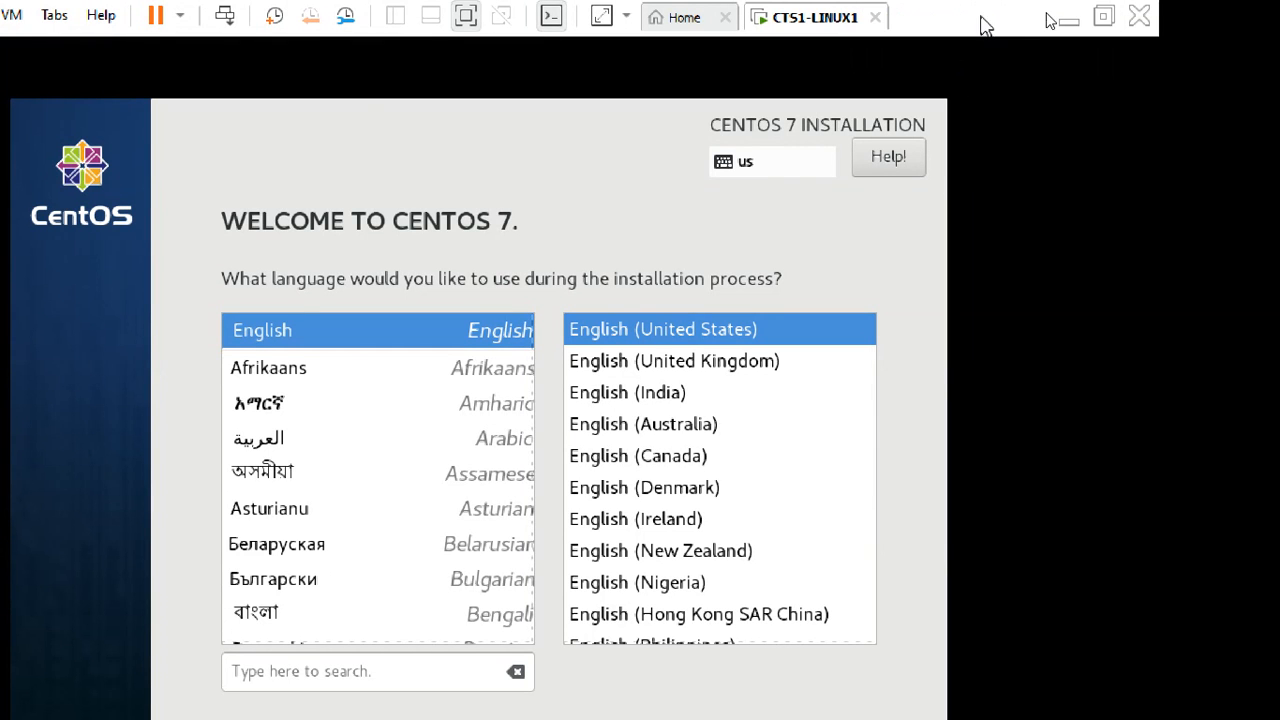
click(1068, 19)
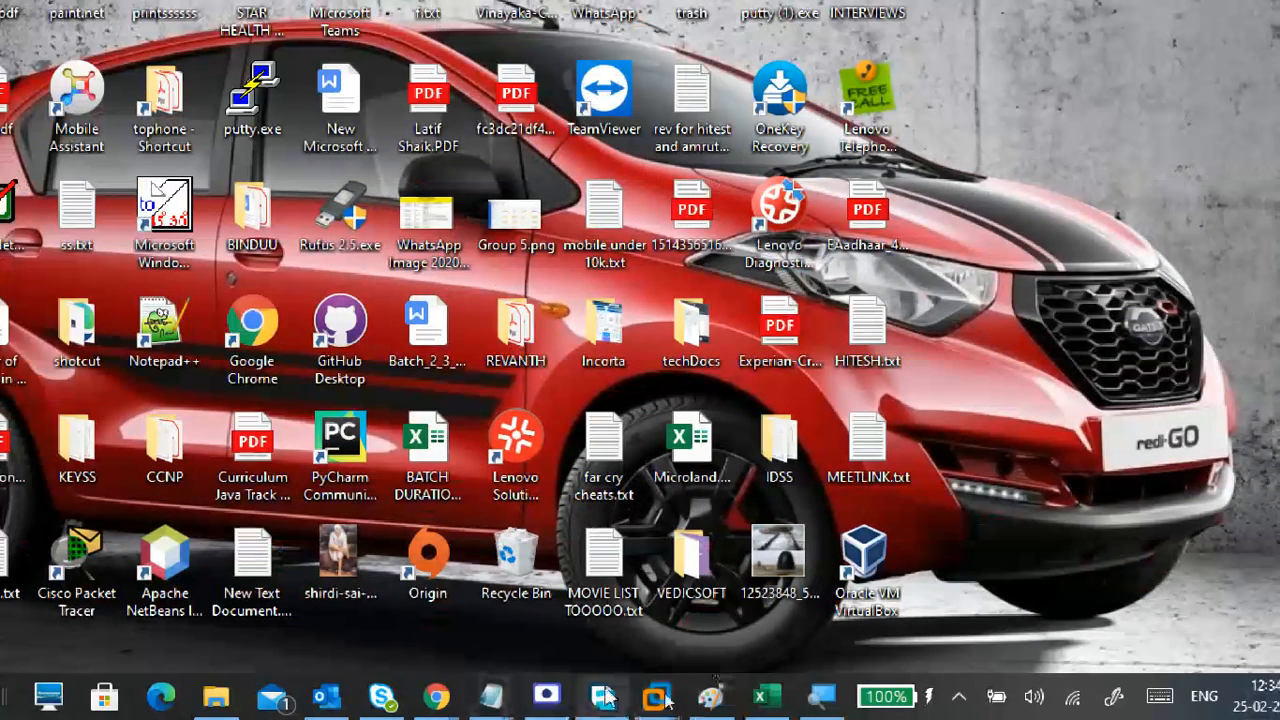
mouse_move(428, 698)
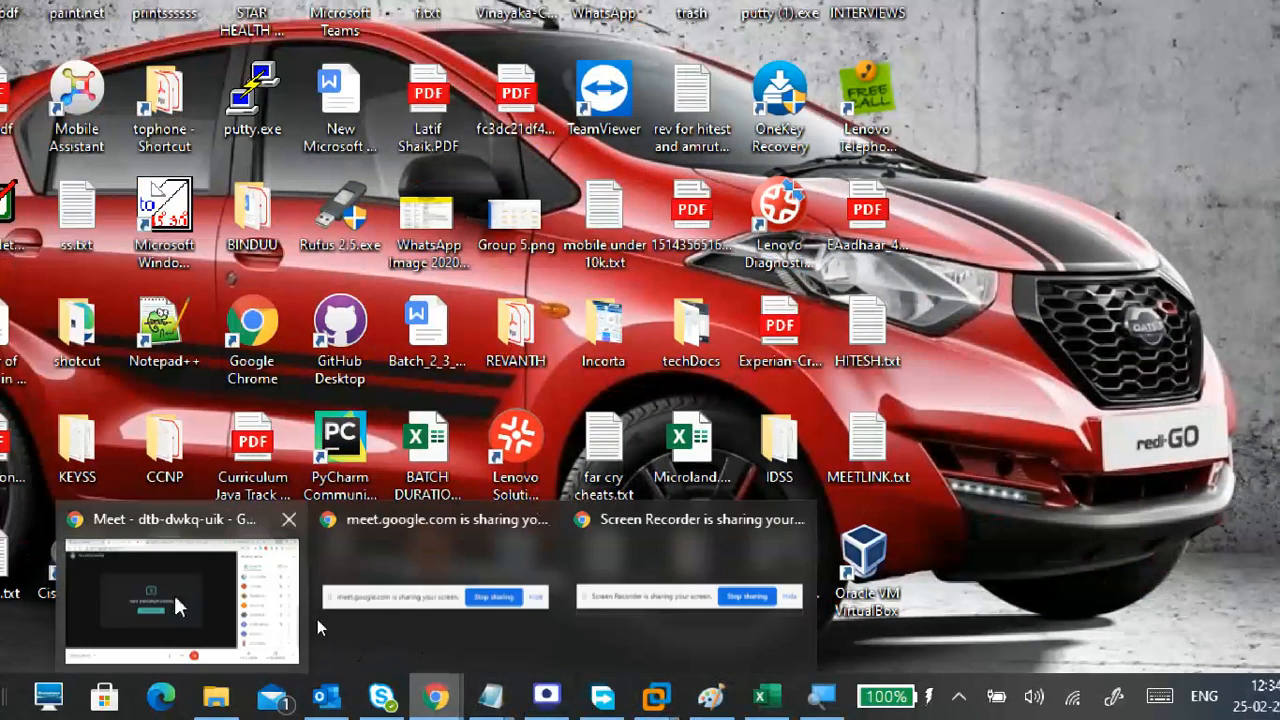
click(122, 587)
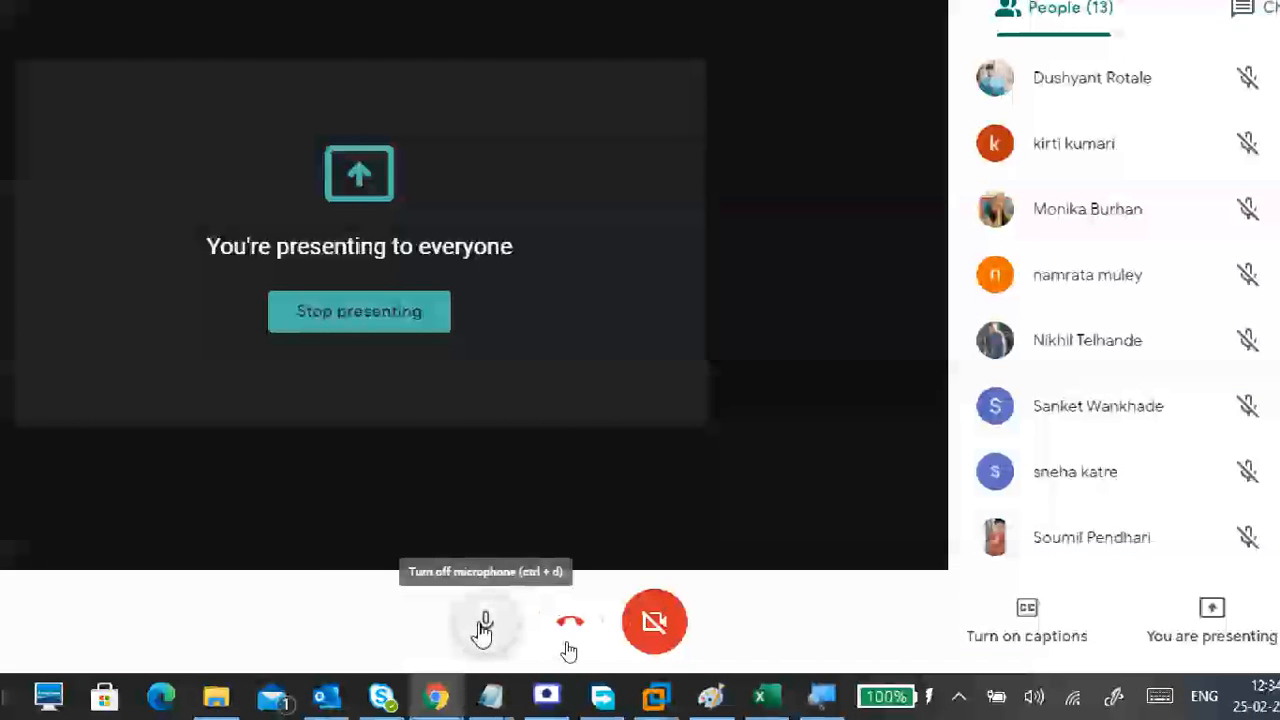
click(482, 623)
click(486, 623)
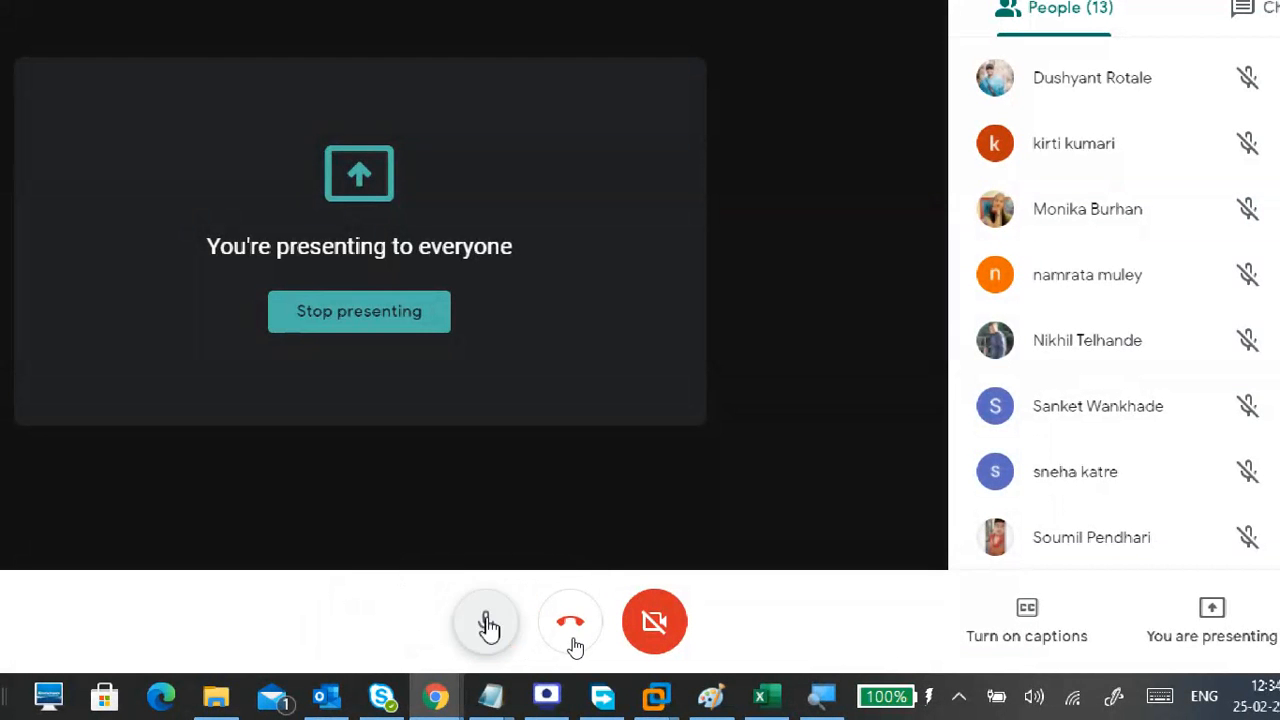
click(548, 697)
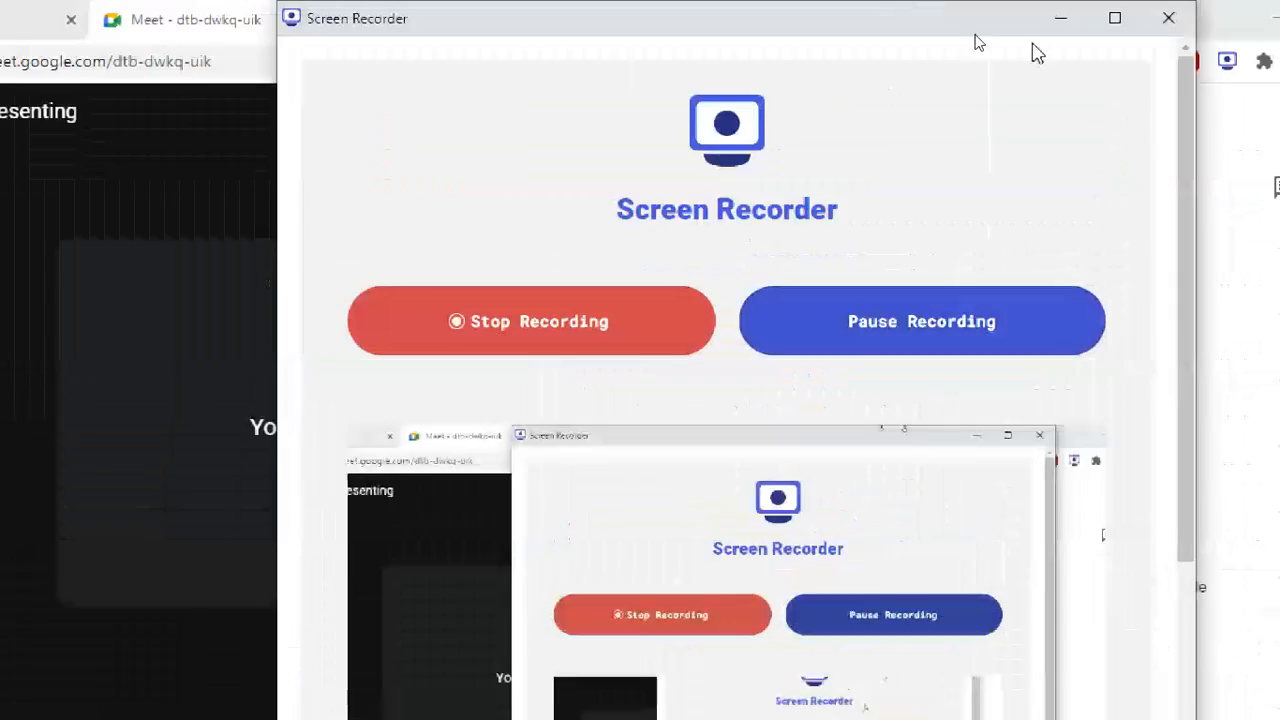
click(1060, 20)
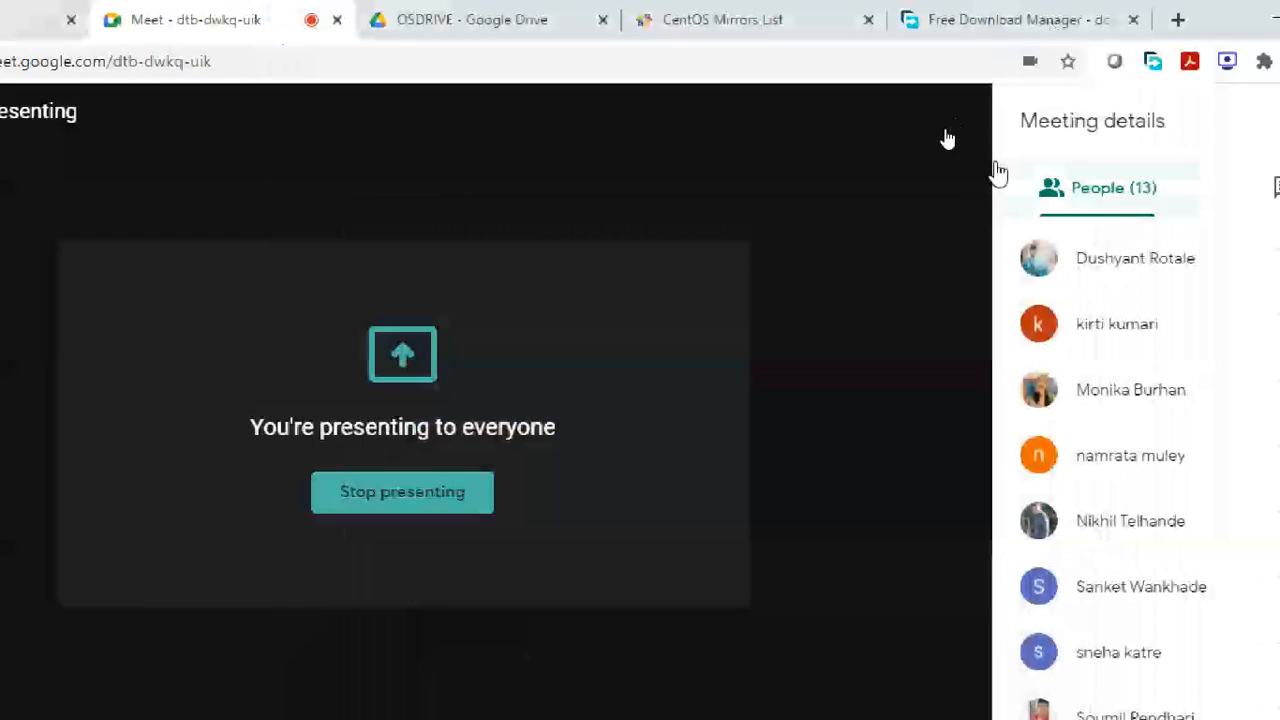
click(1222, 12)
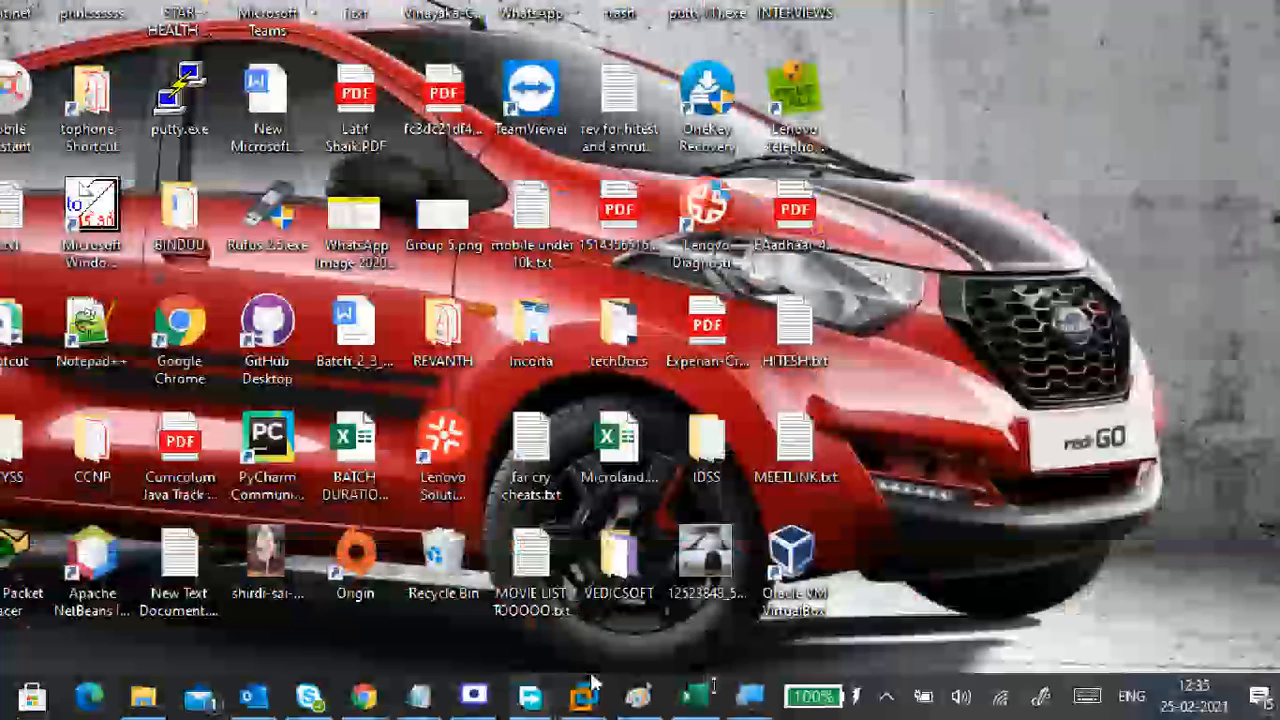
mouse_move(590, 690)
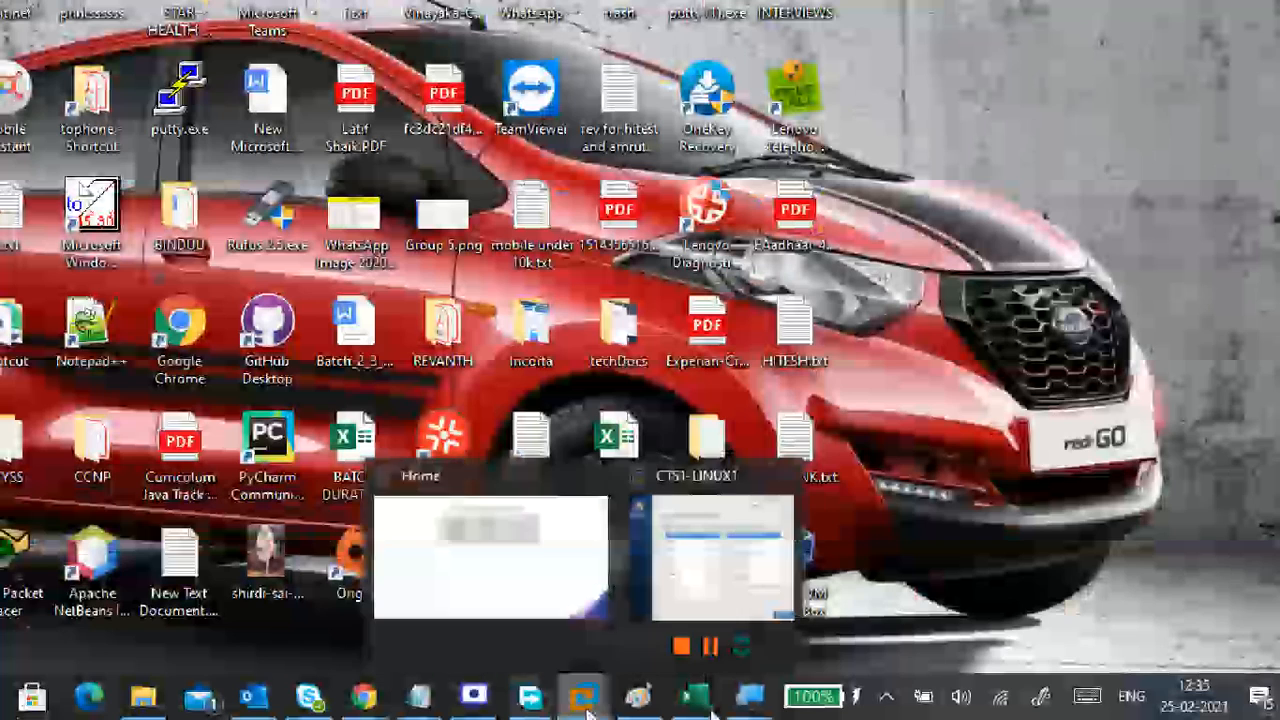
click(700, 578)
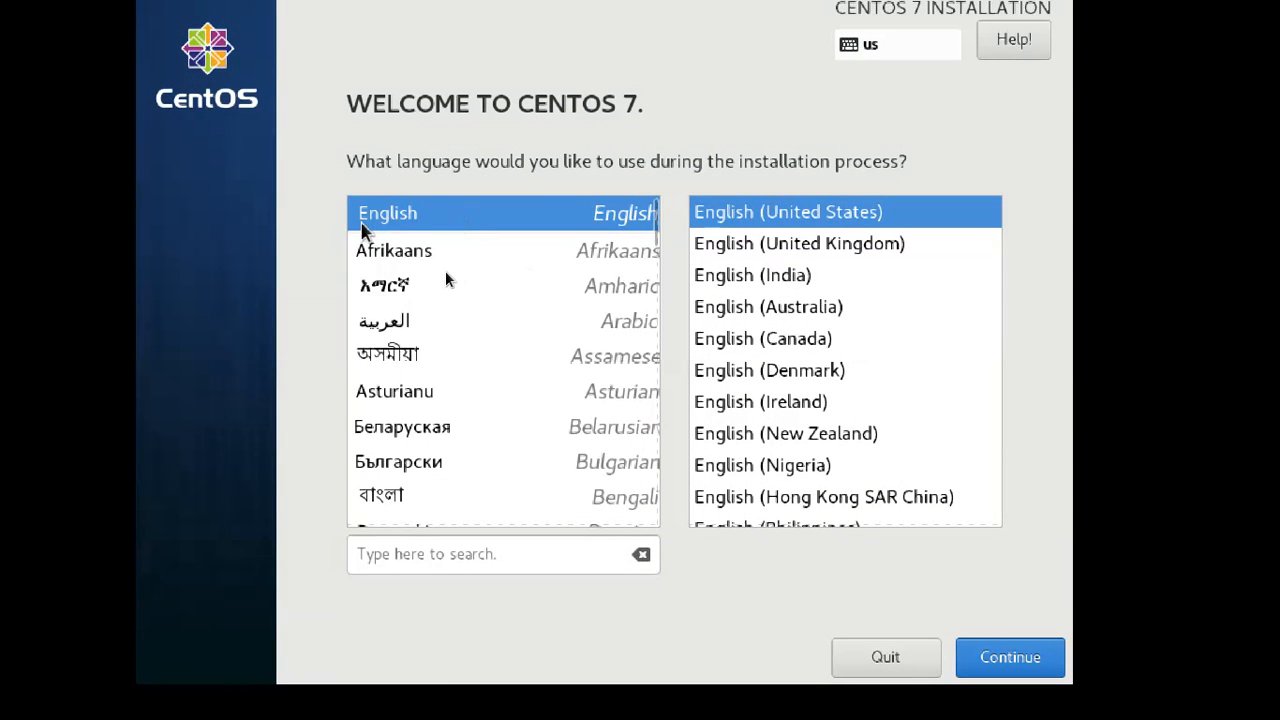
Select English (India) as the locale and continue to the Installation Summary.
click(755, 283)
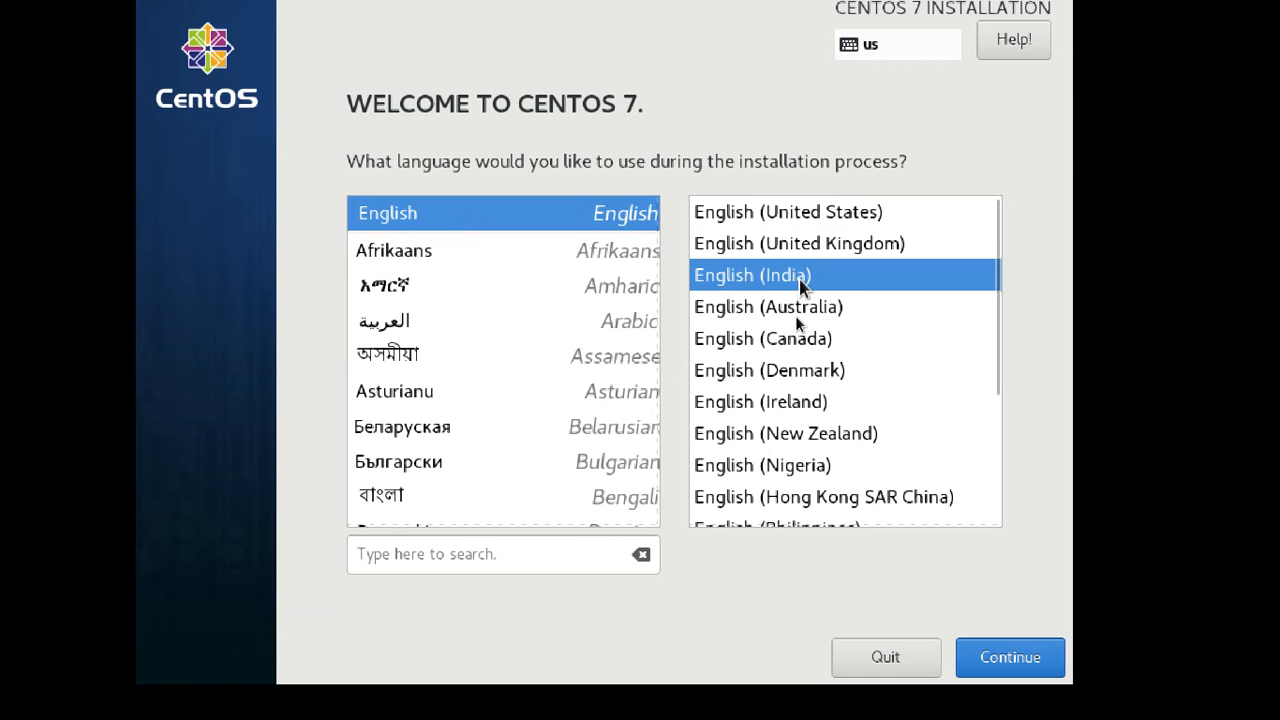
click(801, 213)
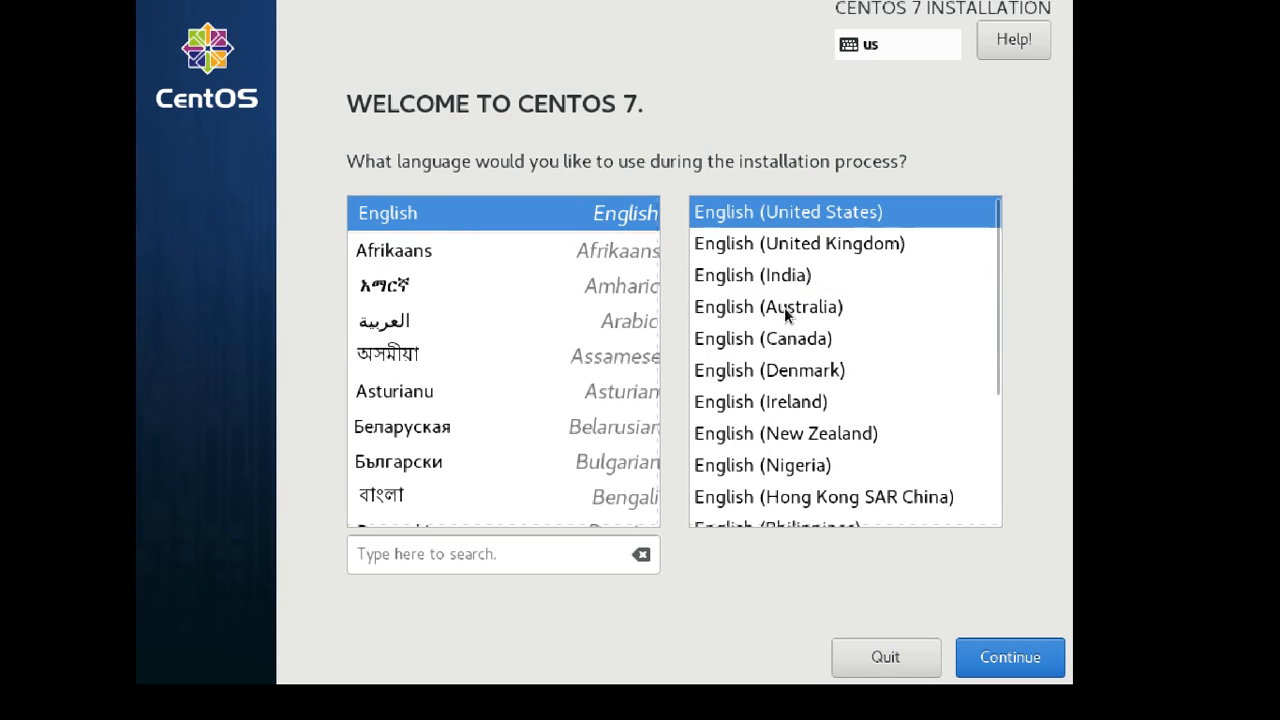
click(797, 275)
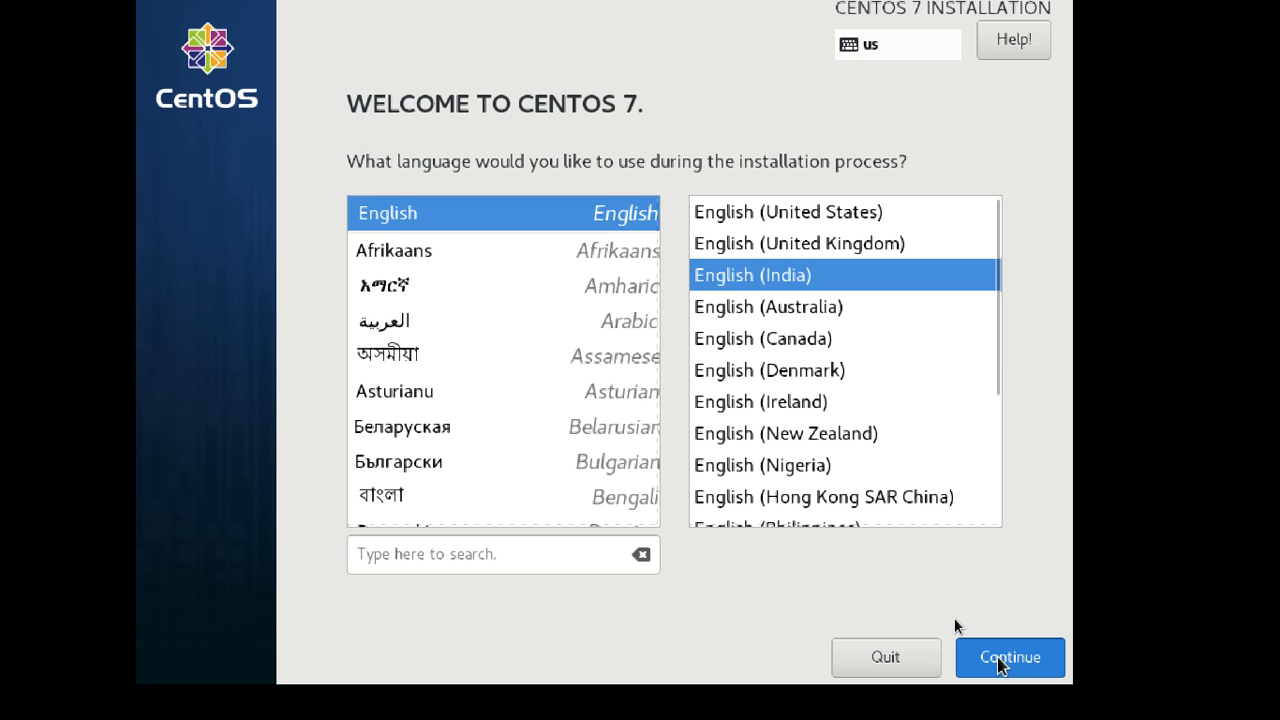
click(1001, 665)
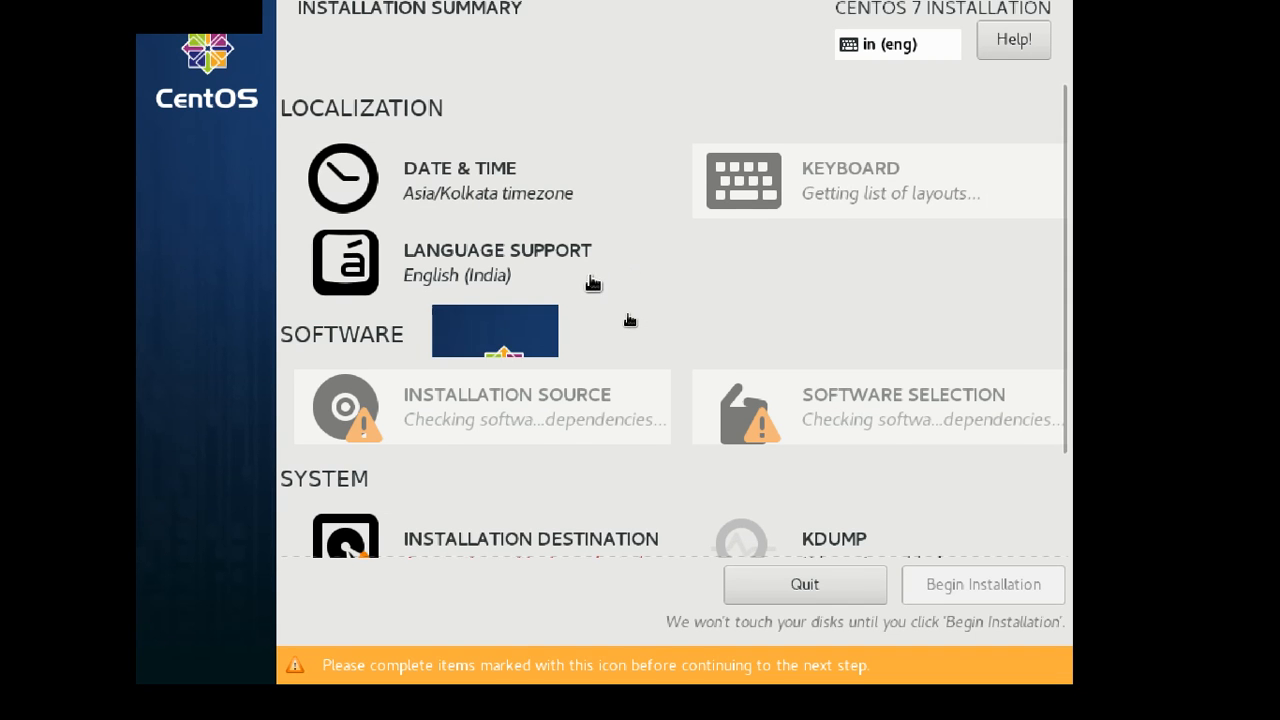
Confirm the Asia/Kolkata timezone in Date & Time, then open Network & Host Name.
click(525, 190)
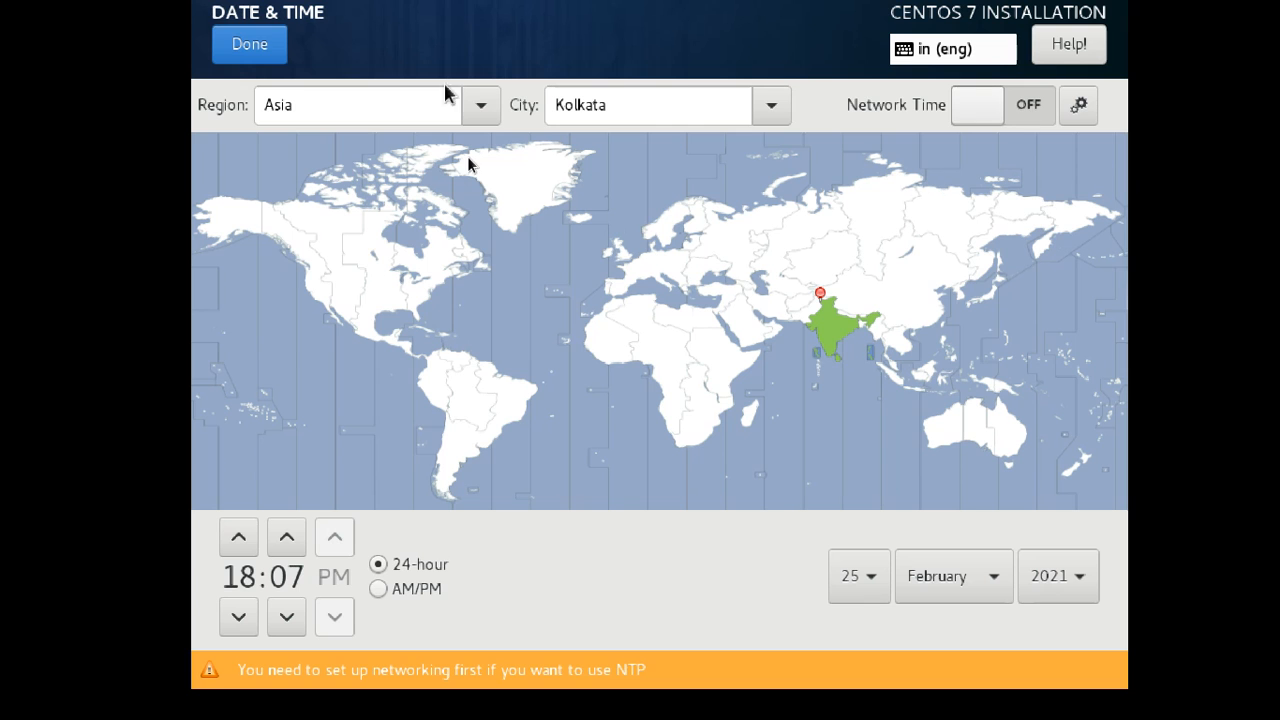
click(246, 52)
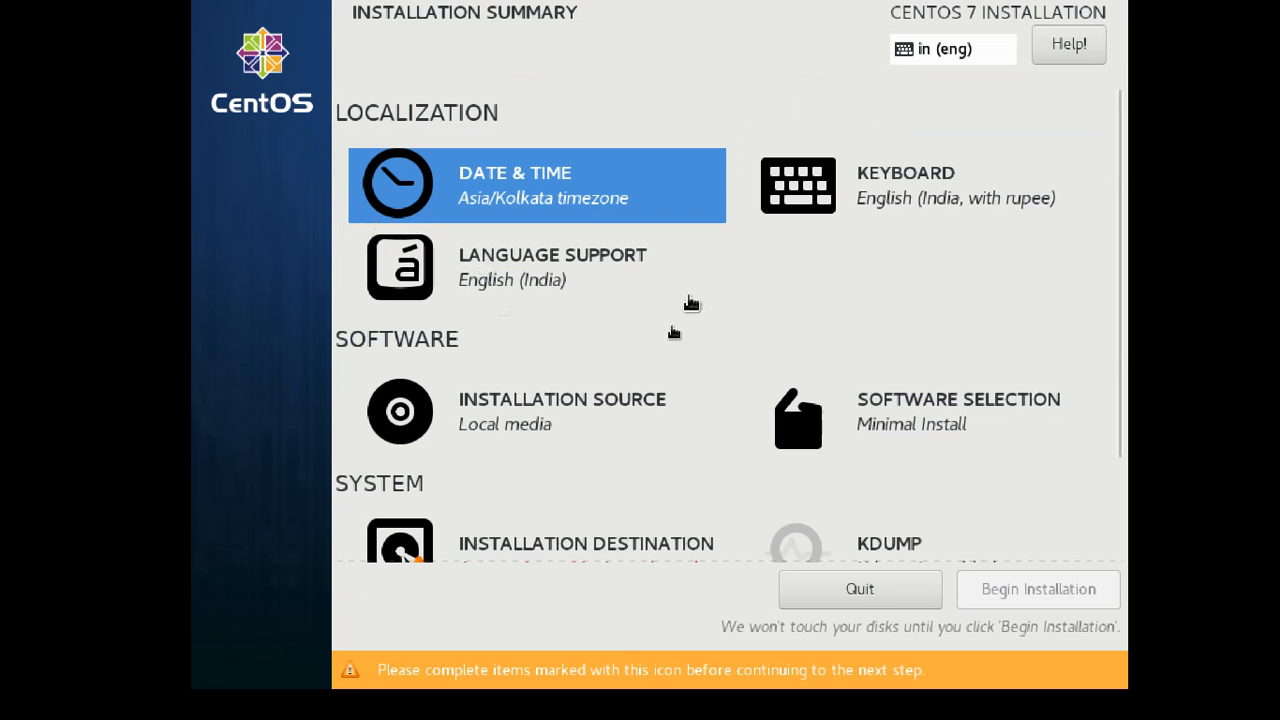
scroll(686, 440, down, 1)
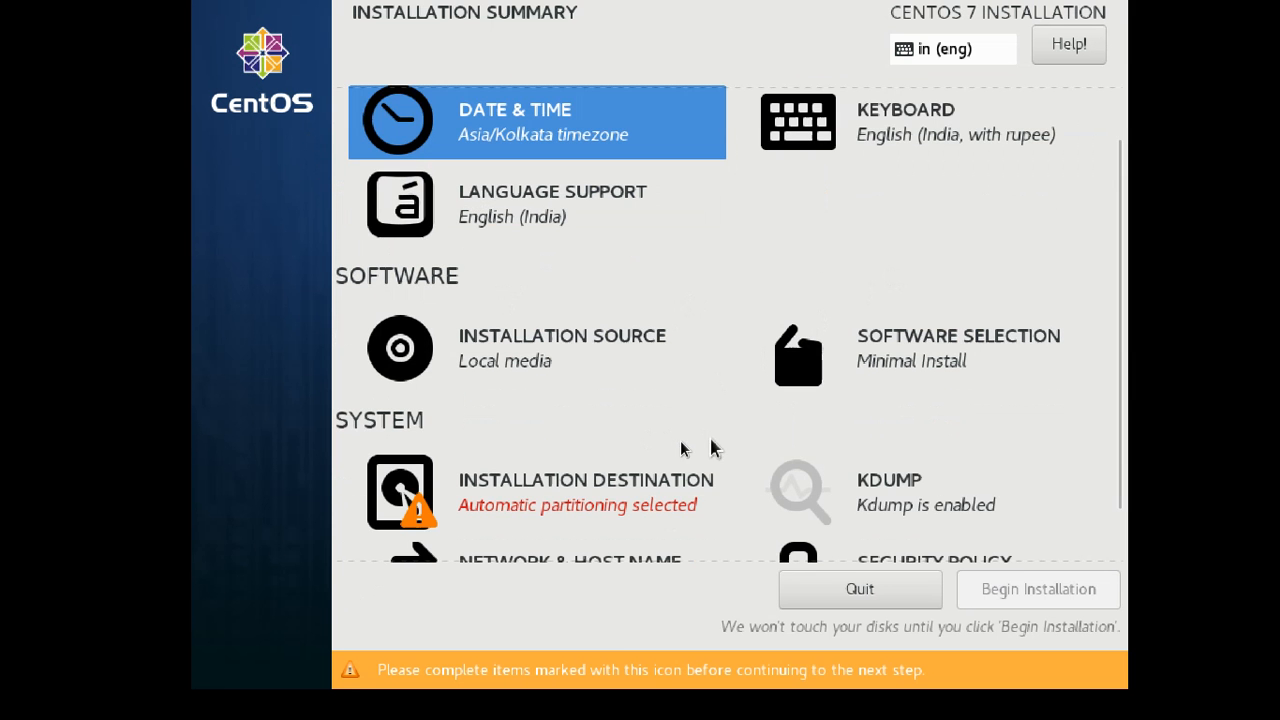
scroll(760, 430, down, 1)
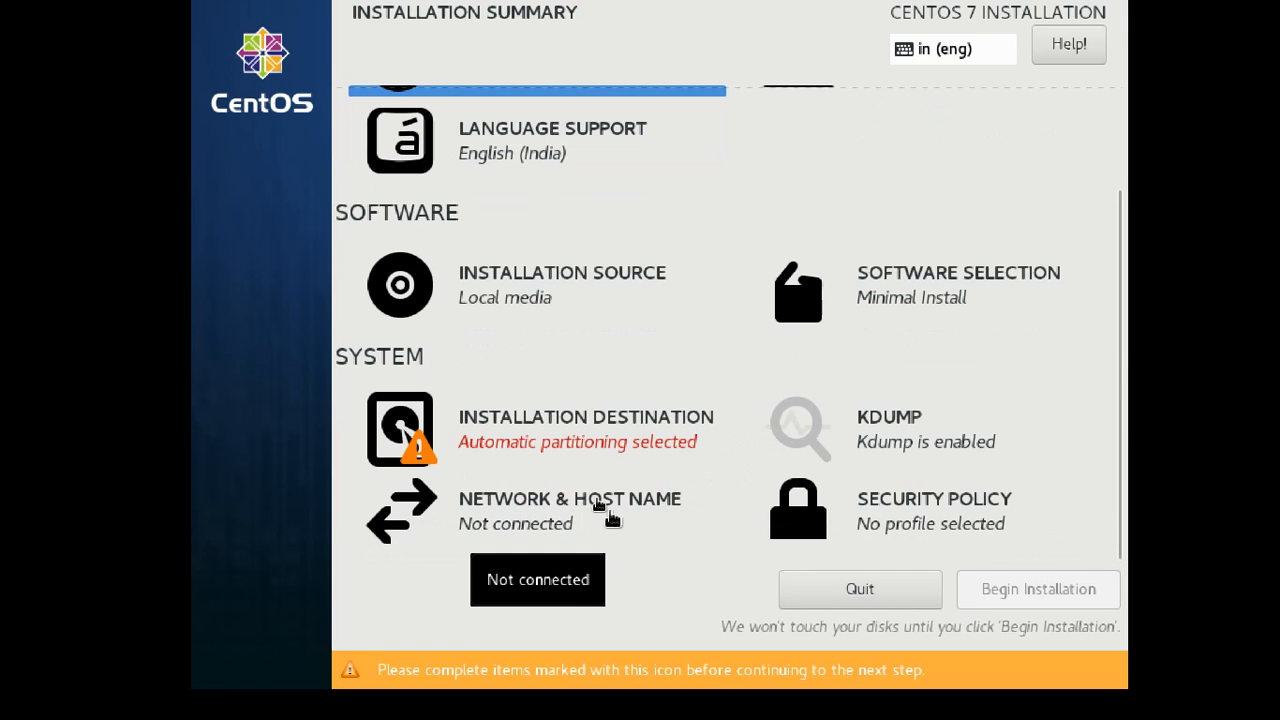
click(534, 520)
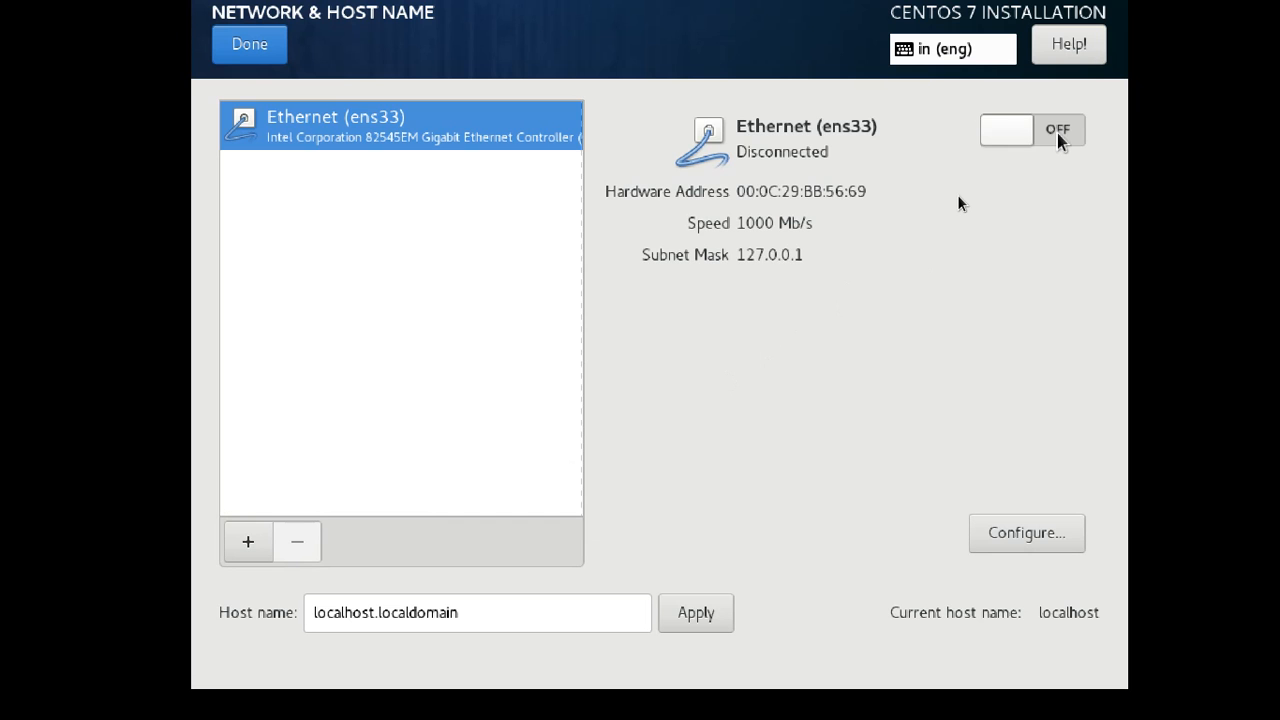
Switch on Ethernet ens33 to get 192.168.2.169, then select the old host name localhost.localdomain.
click(1057, 133)
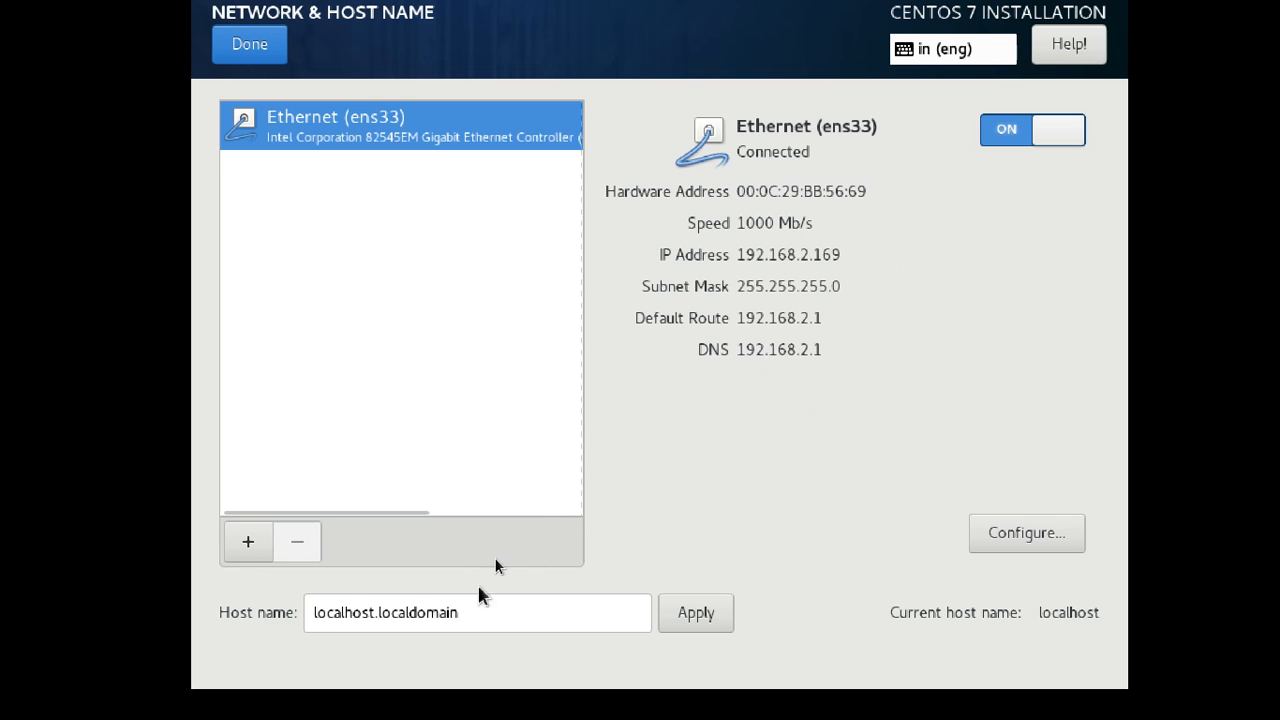
click(465, 613)
drag(465, 614, 300, 614)
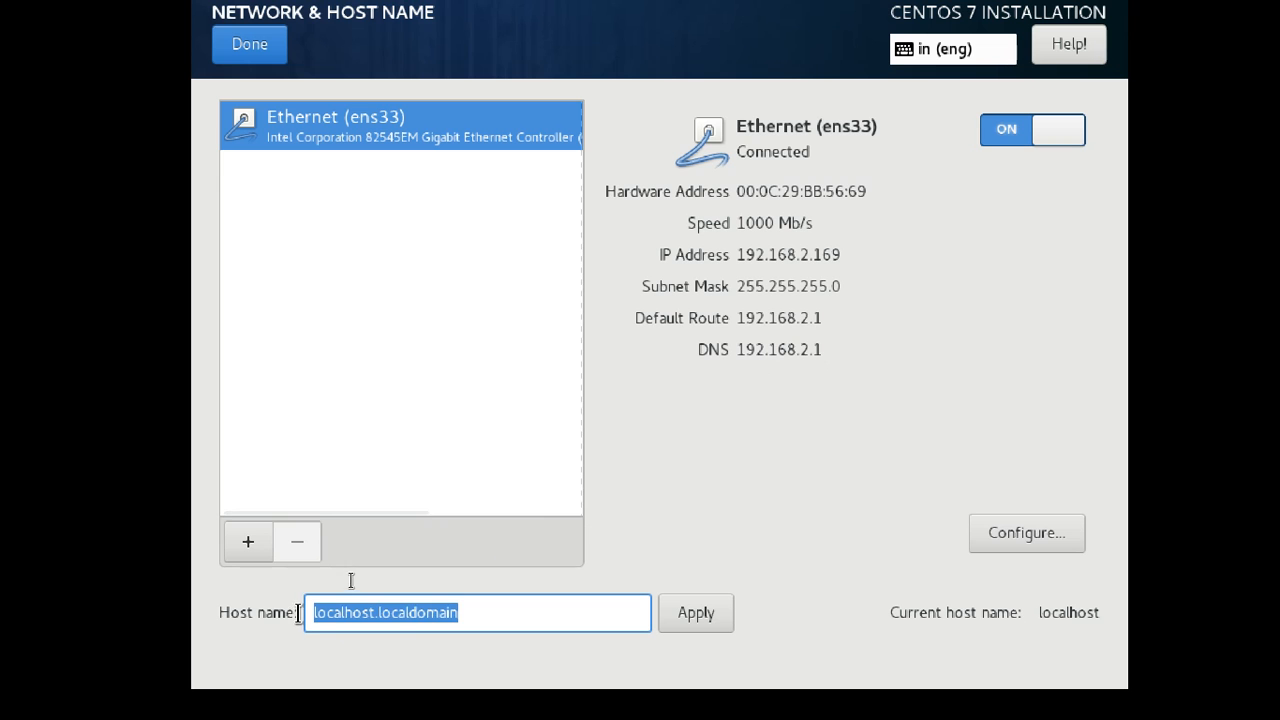
Replace the host name with cts1linux1.example.com and apply it.
click(473, 615)
drag(480, 612, 294, 634)
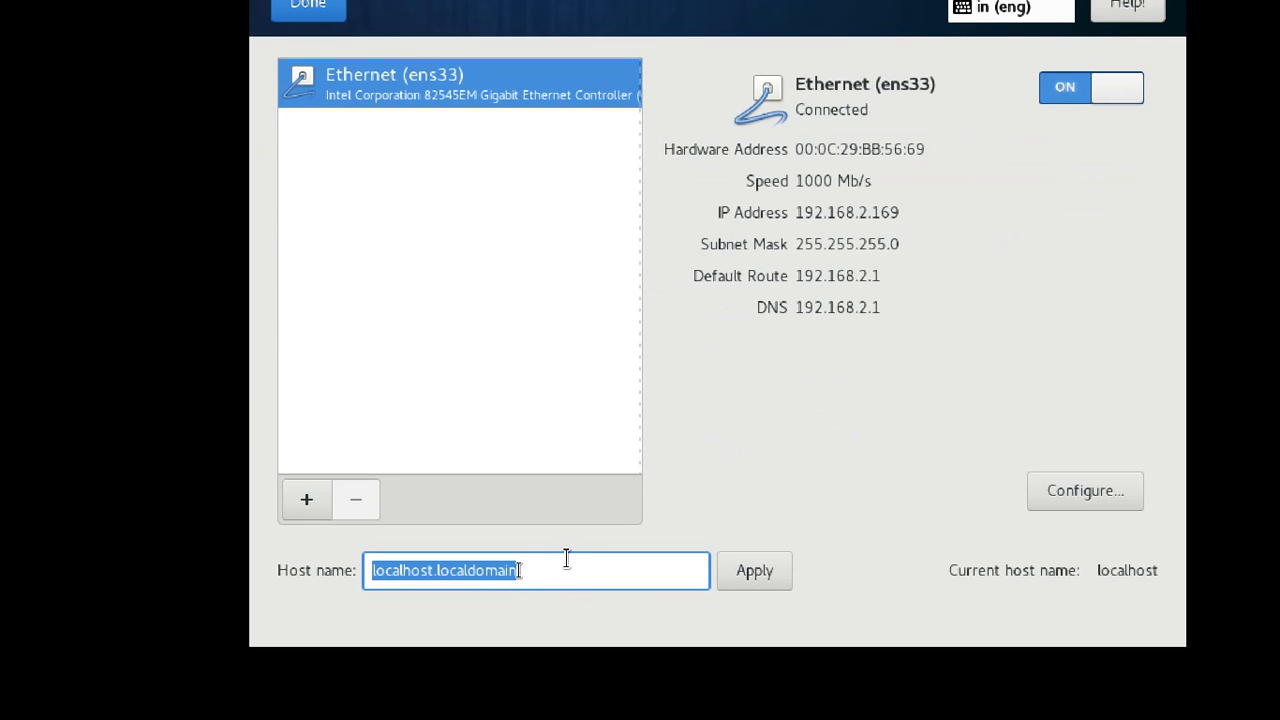
text(cts1linux1)
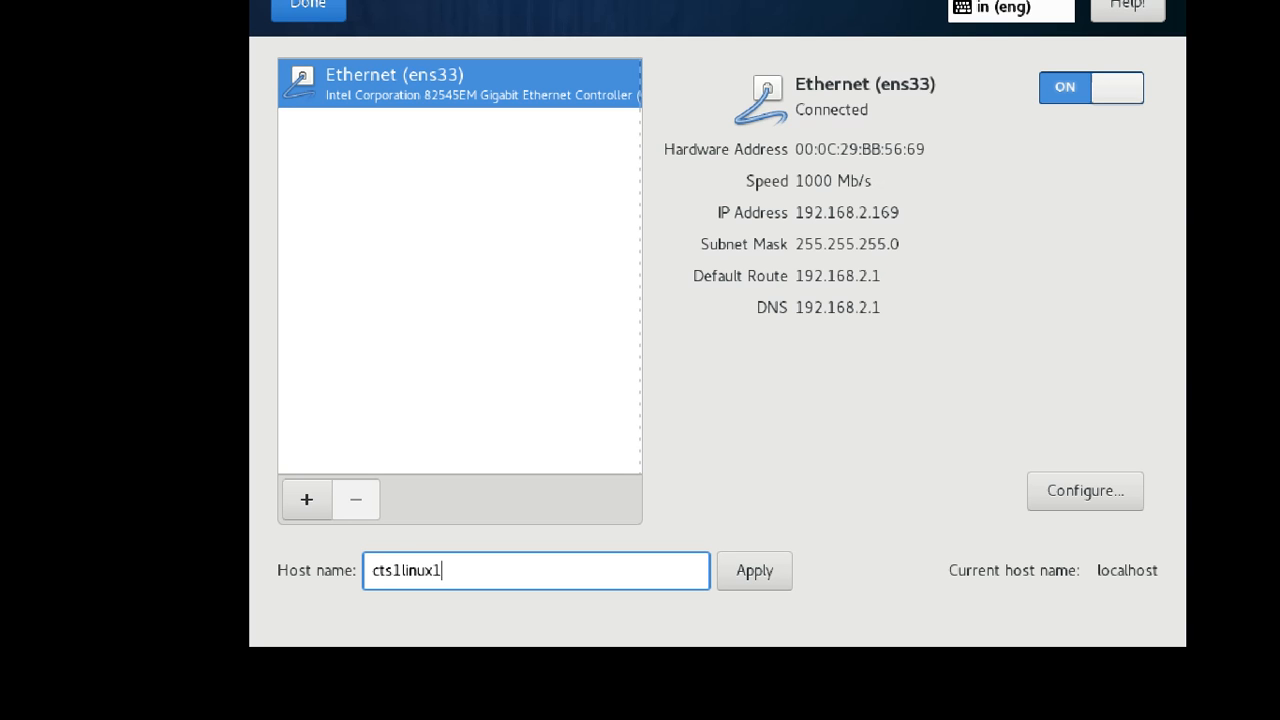
text(mple.com)
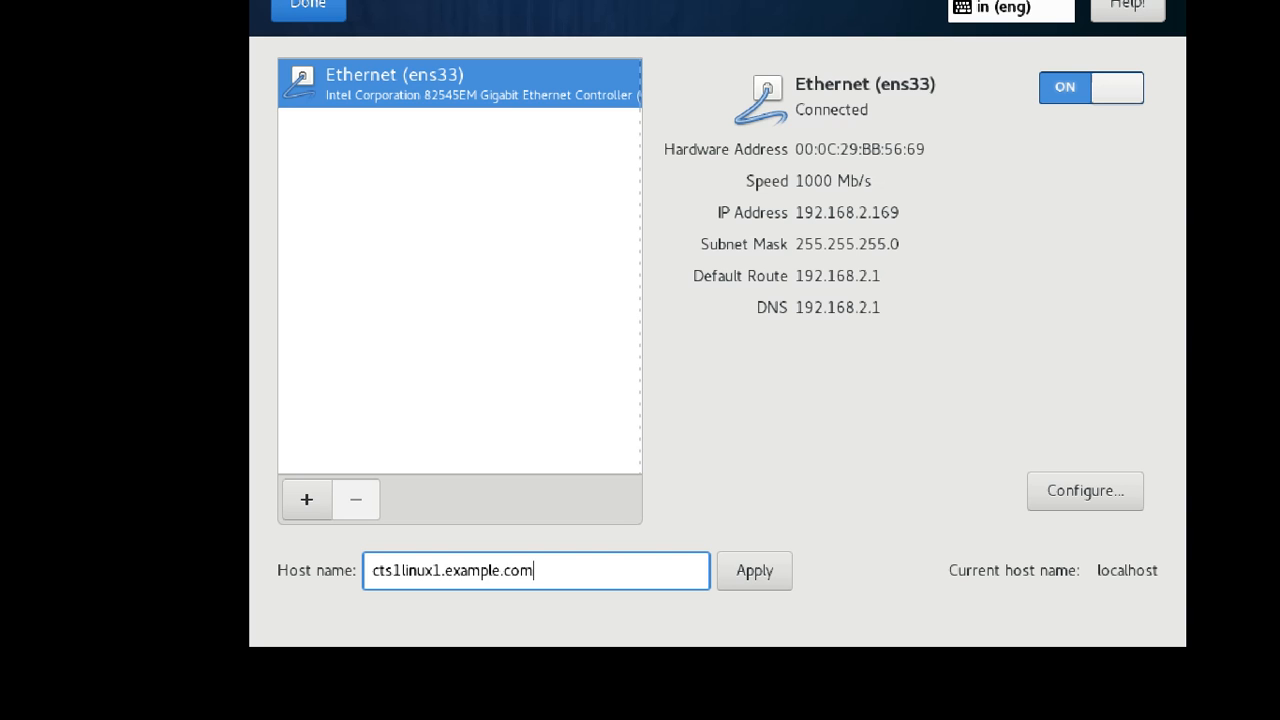
click(754, 578)
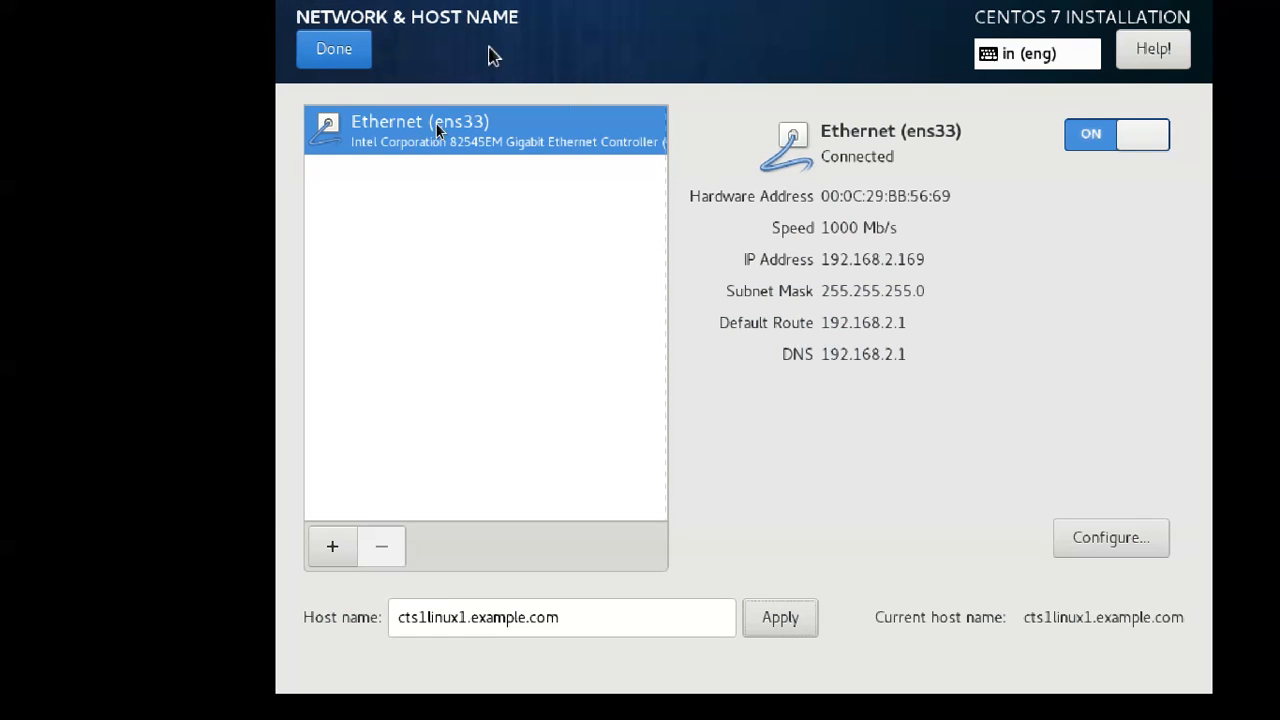
Leave Network & Host Name, reopen and close it, and return to the top of the summary.
click(340, 68)
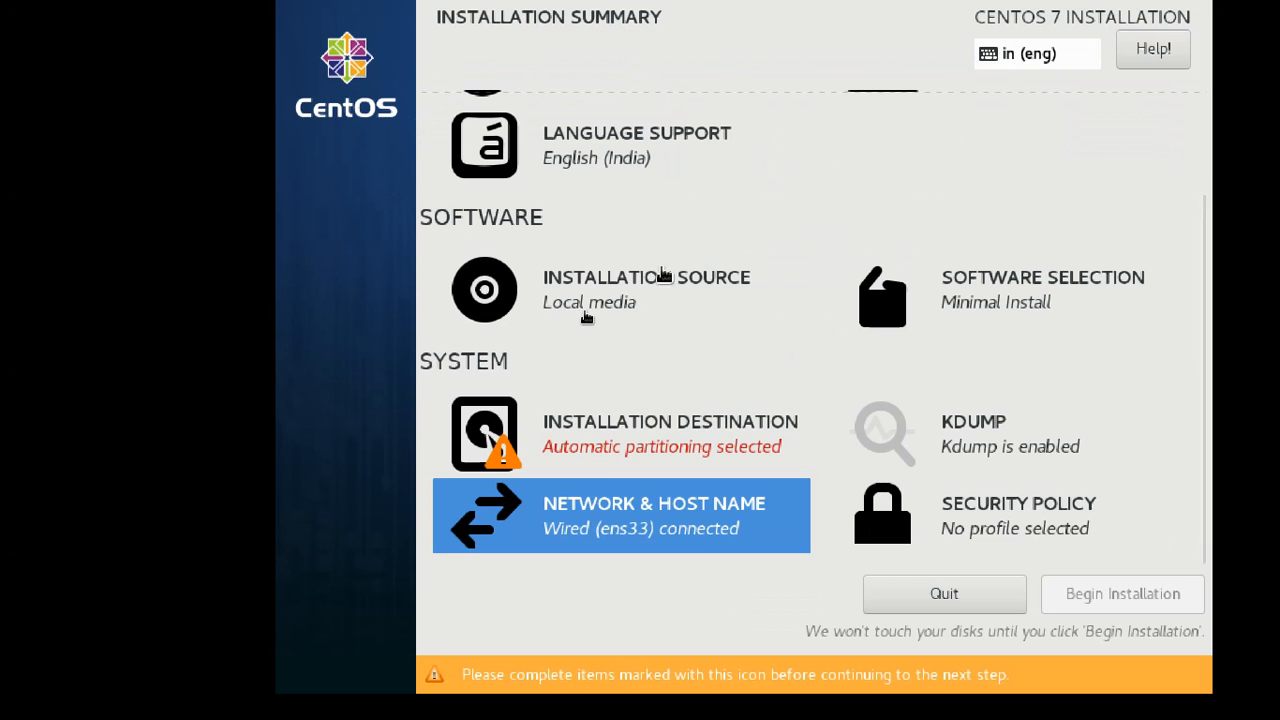
click(608, 510)
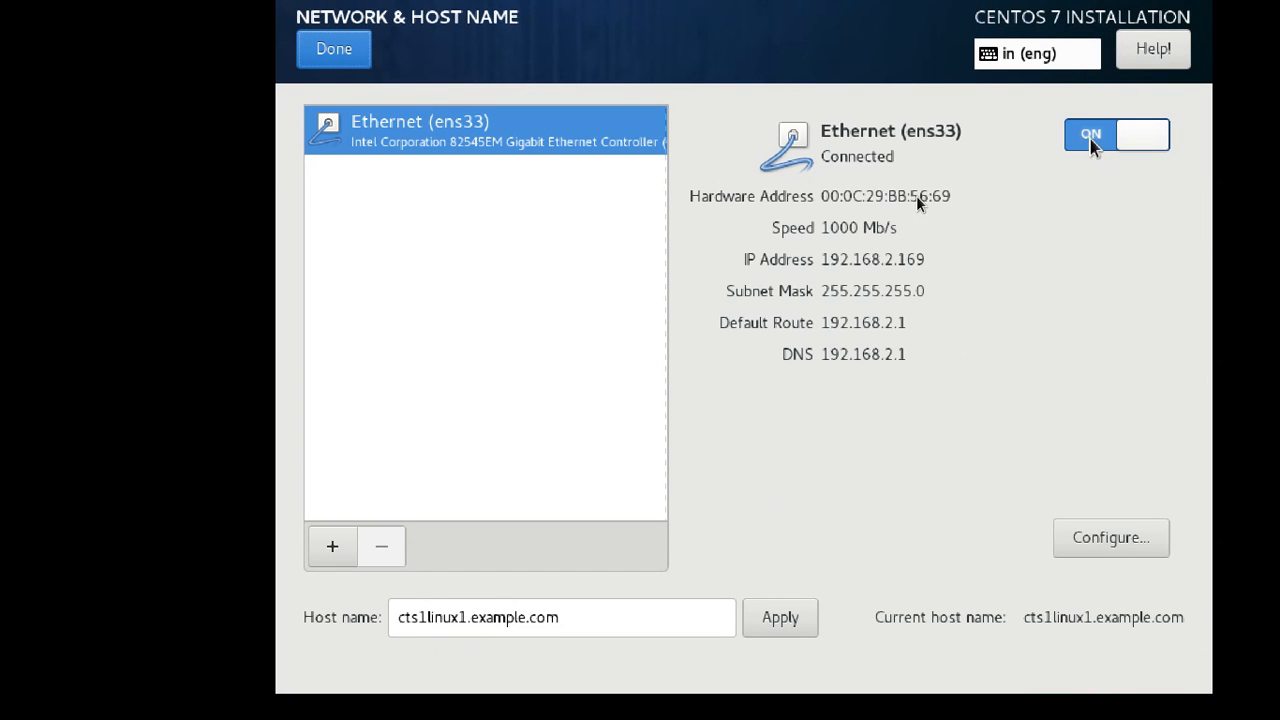
click(334, 55)
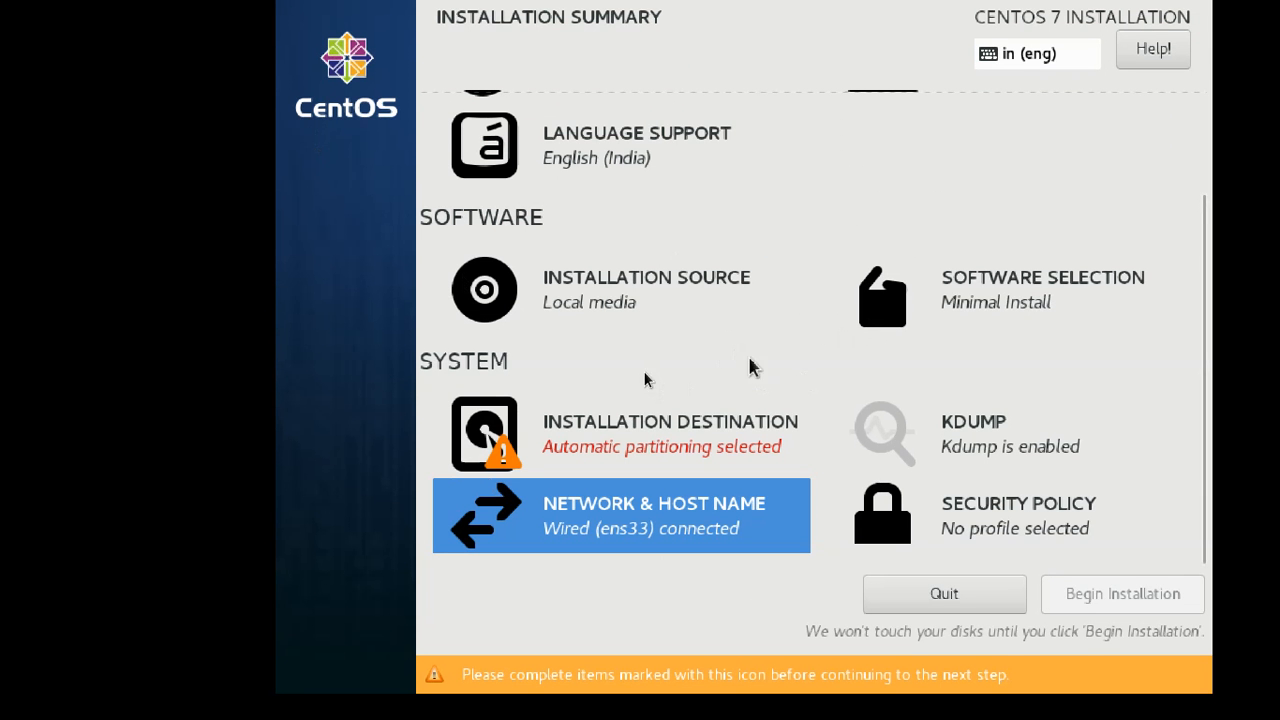
scroll(846, 400, up, 3)
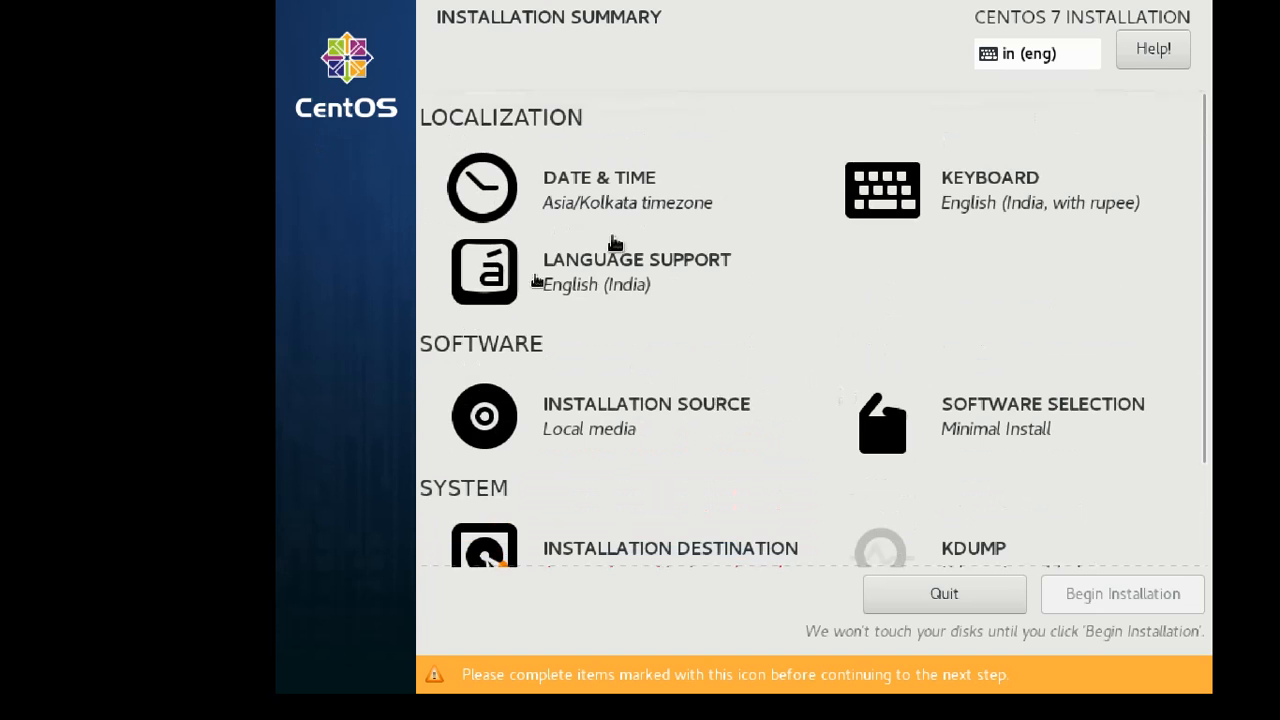
click(572, 190)
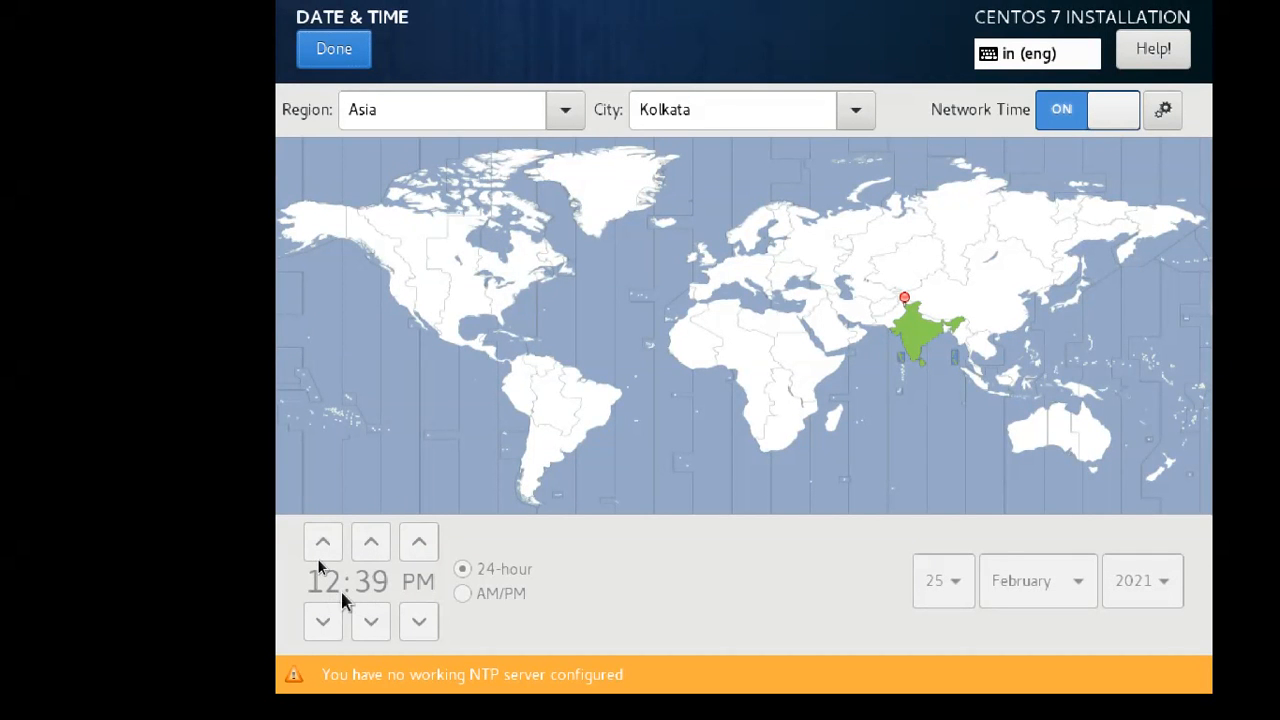
Turn Network Time off and back on, keeping Asia/Kolkata, then close Date & Time.
drag(1116, 118, 1066, 116)
click(1108, 118)
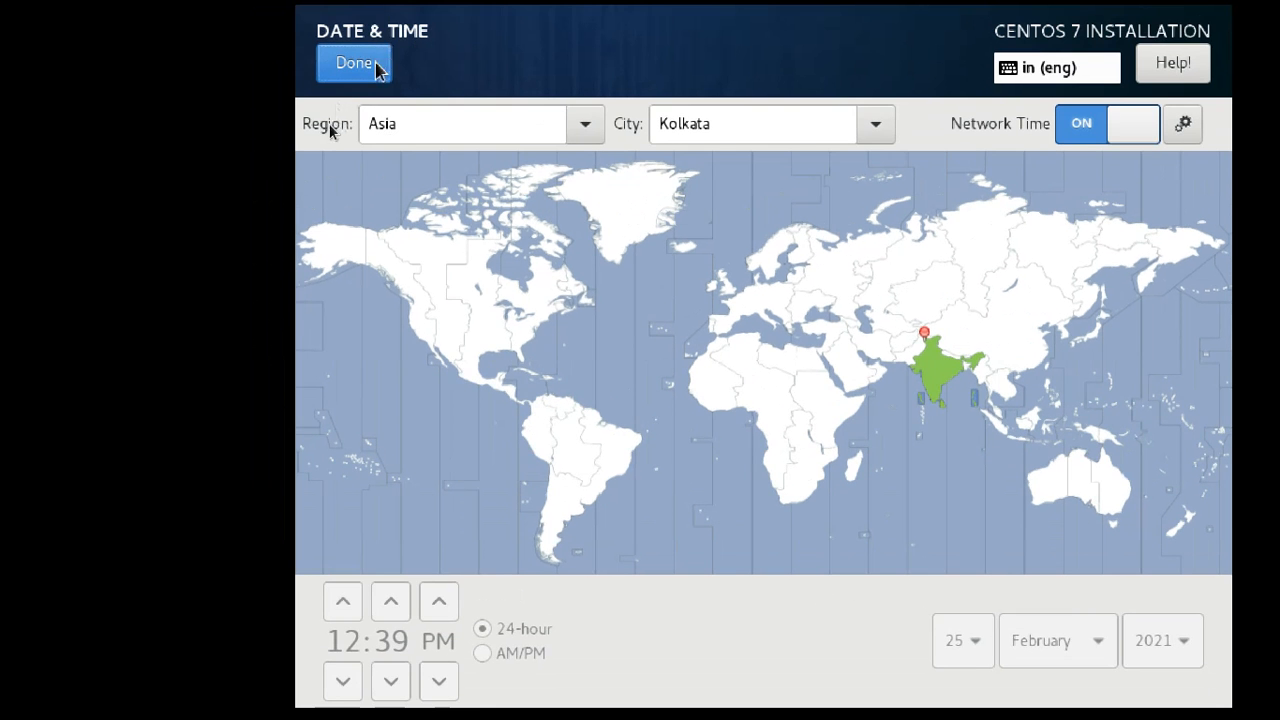
click(375, 62)
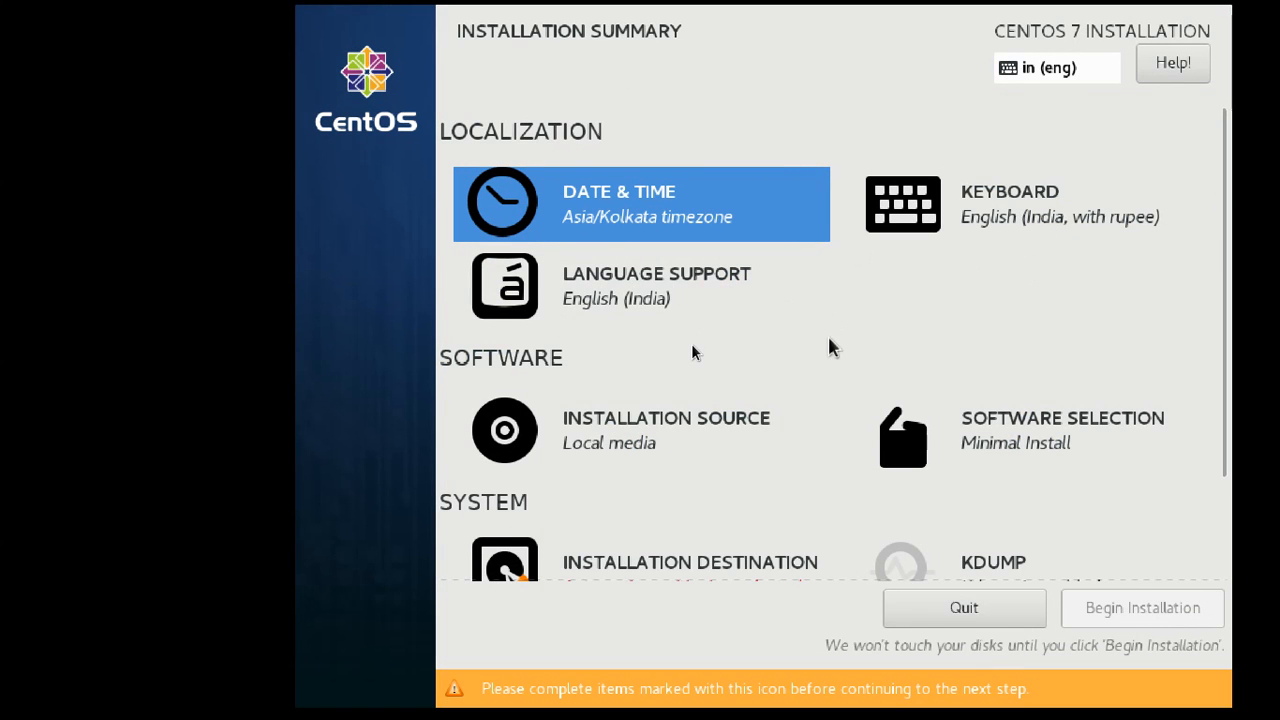
scroll(815, 428, down, 3)
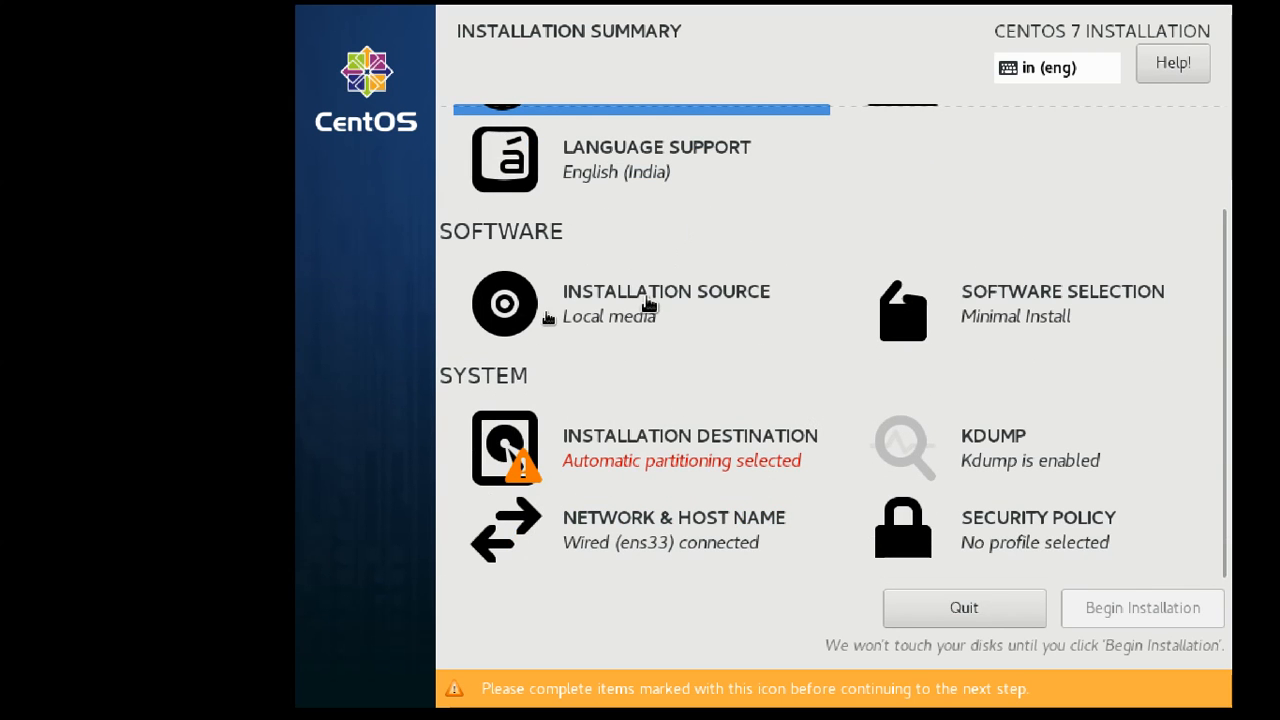
click(649, 305)
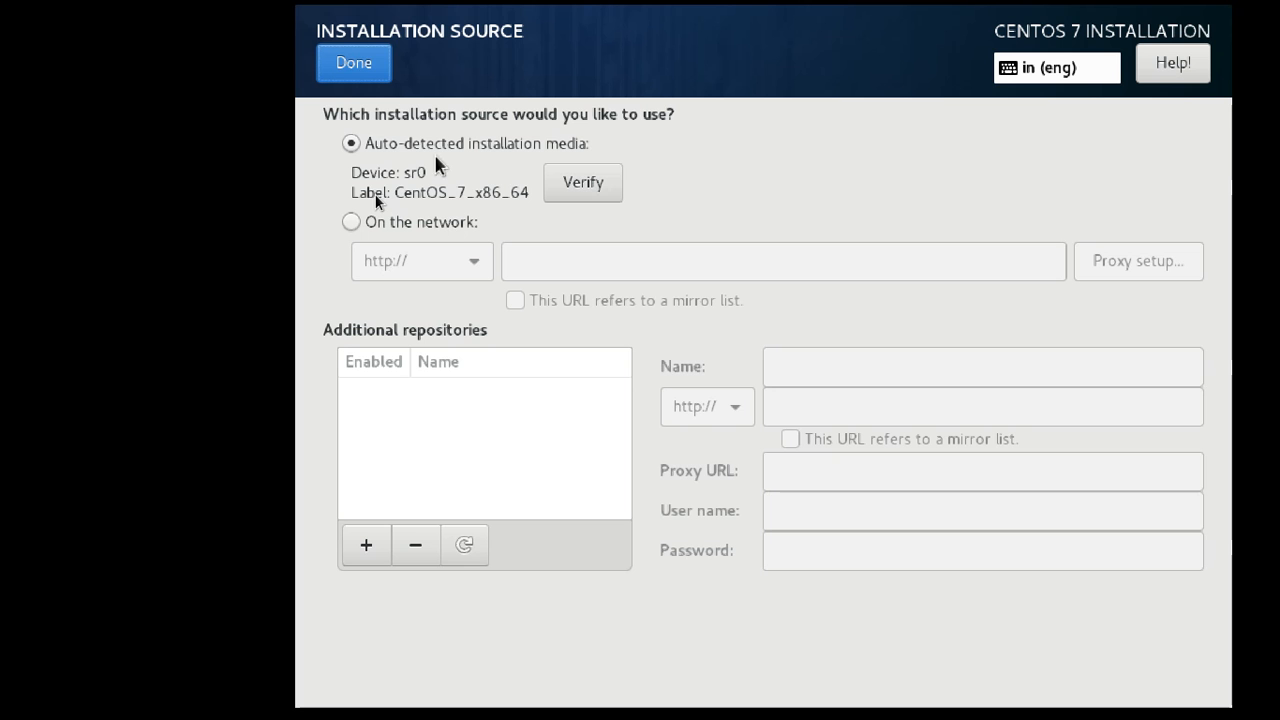
click(368, 66)
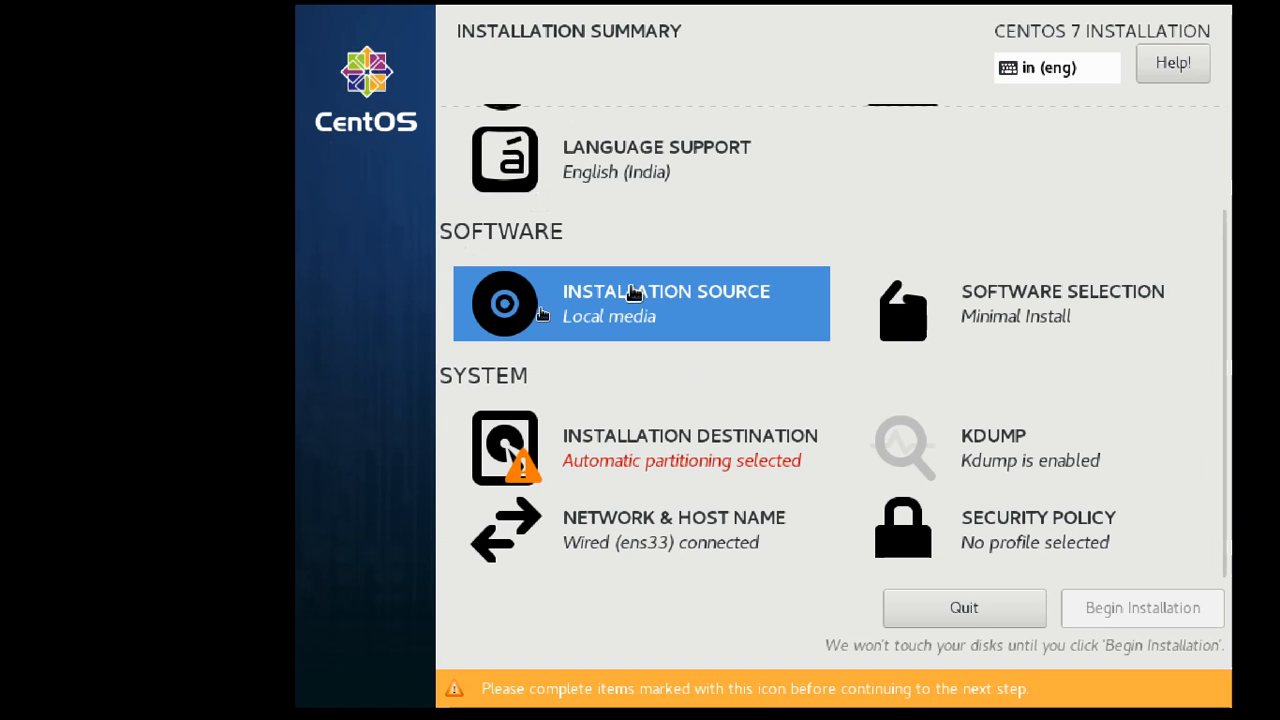
click(1032, 314)
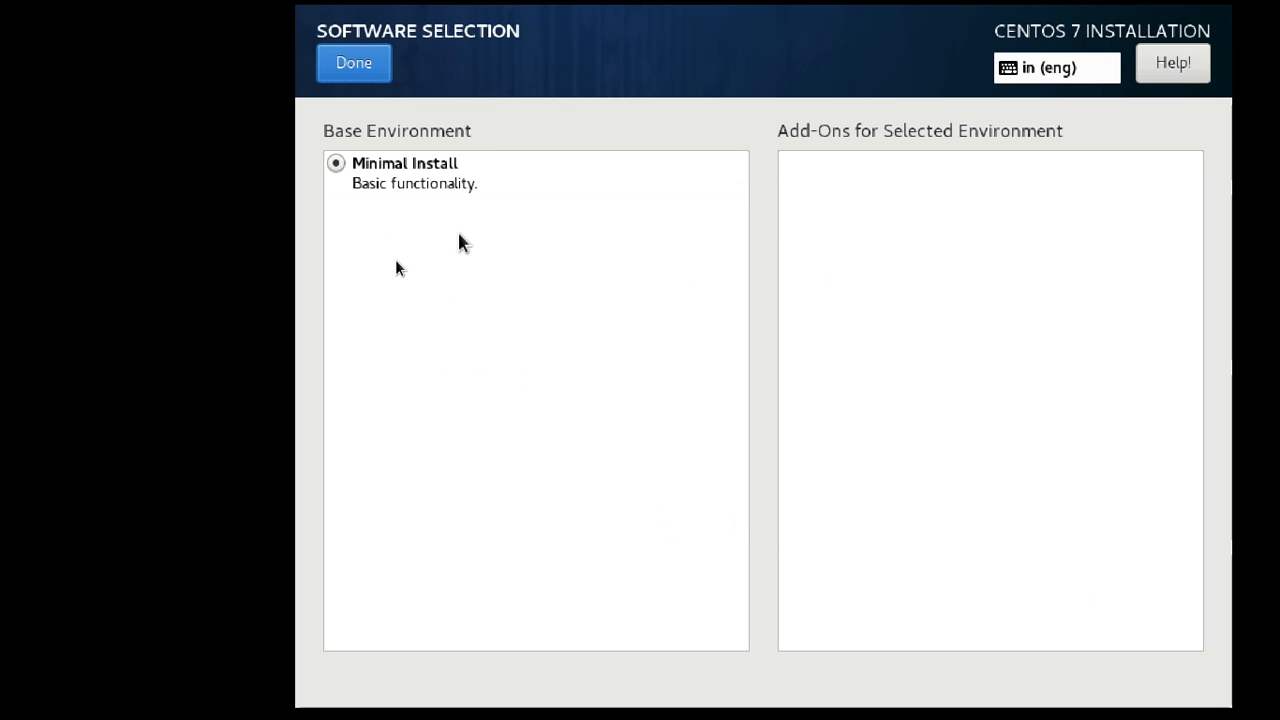
click(437, 177)
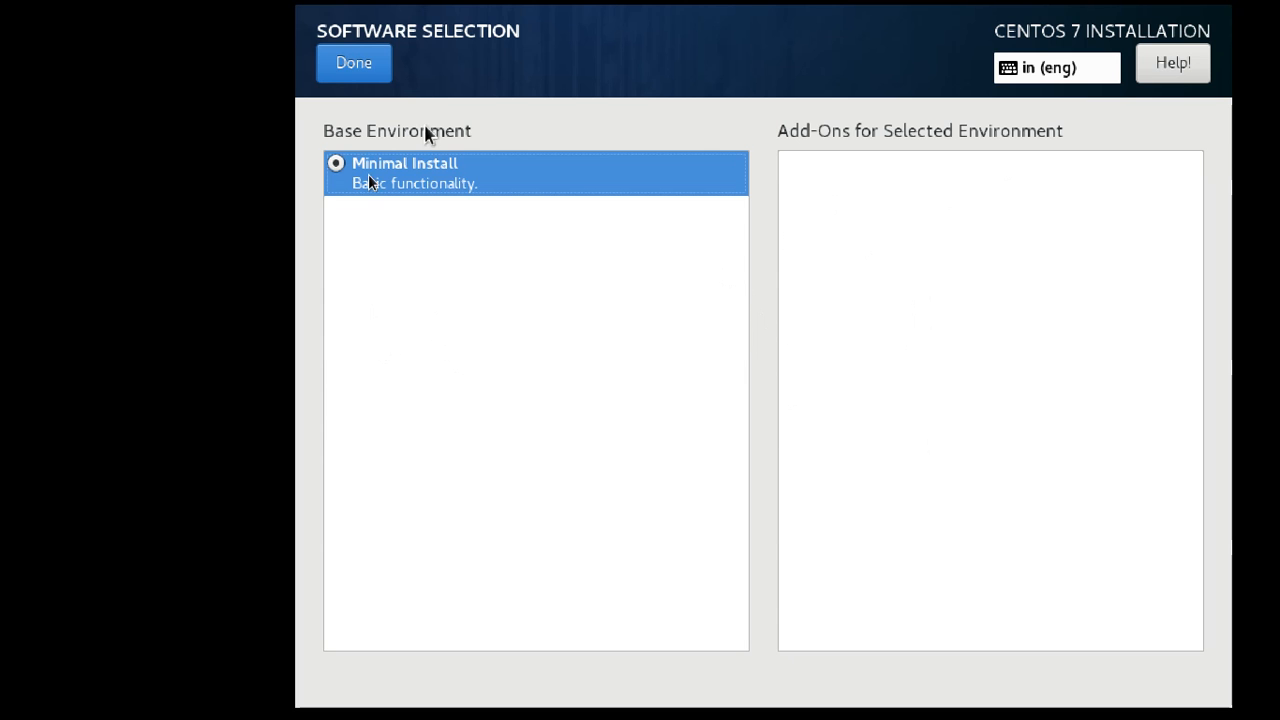
click(372, 68)
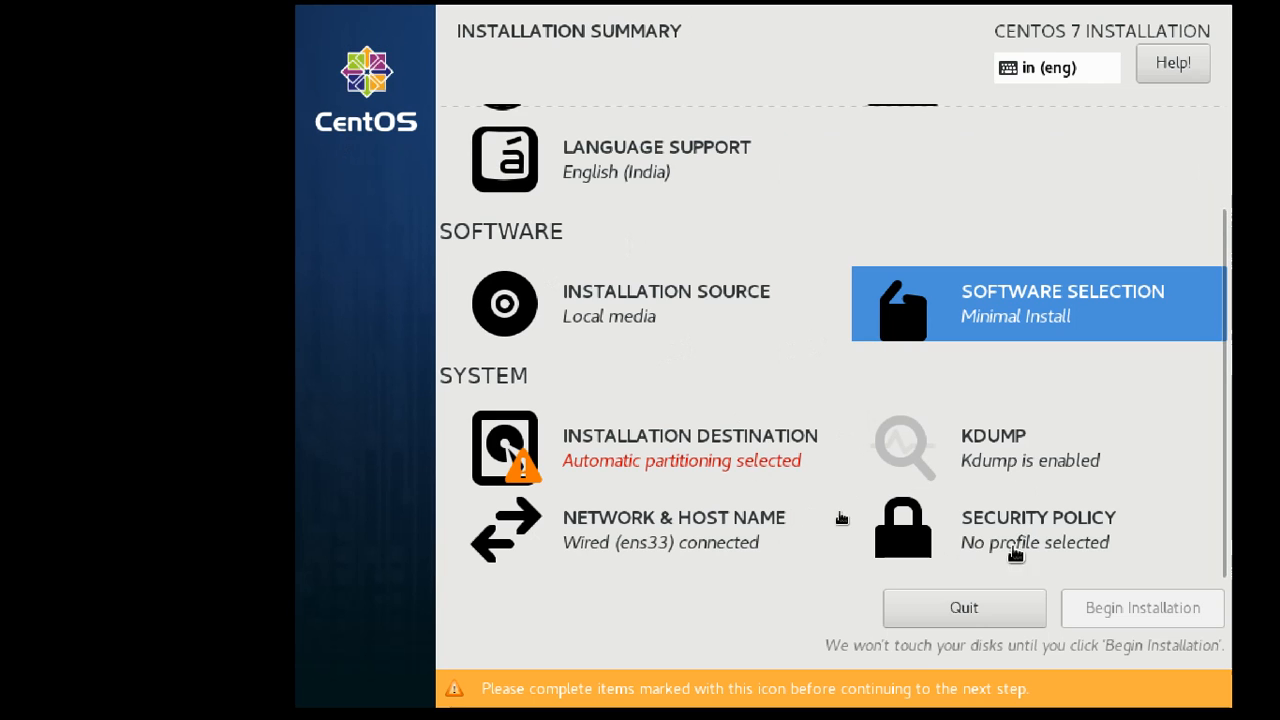
click(995, 448)
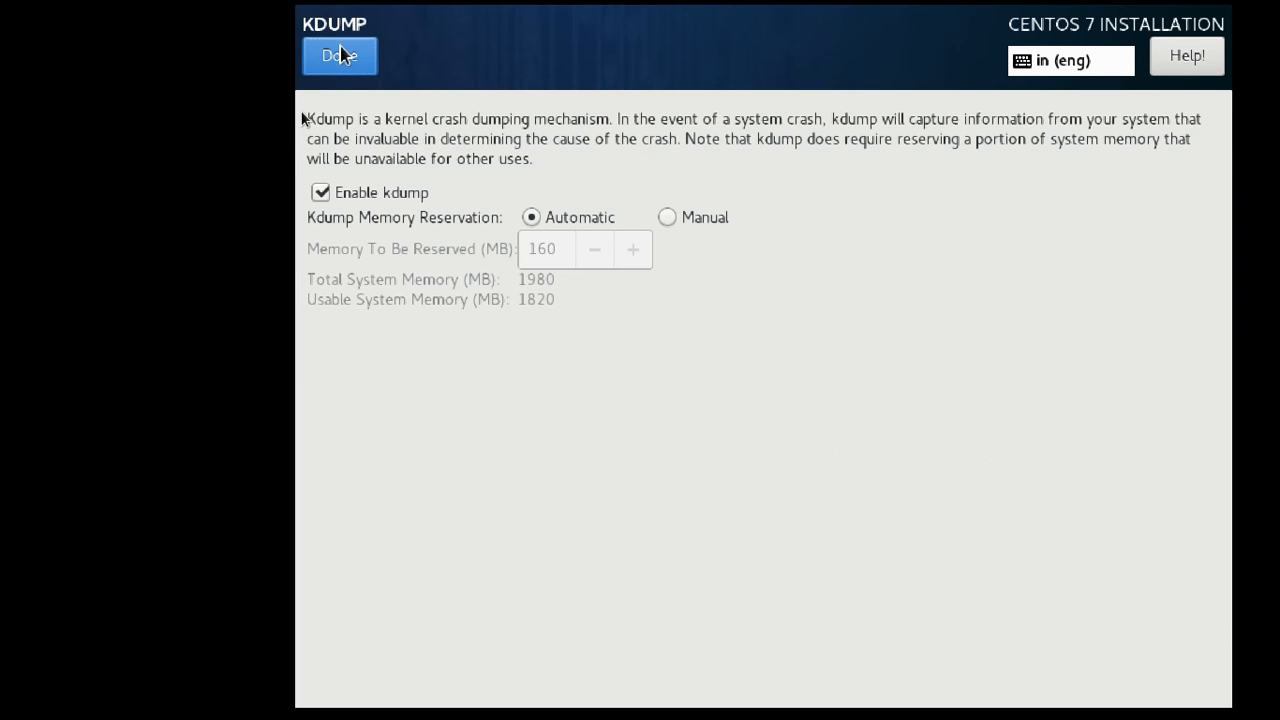
Reopen KDUMP to confirm kdump stays enabled with automatic reservation, then close it.
click(340, 55)
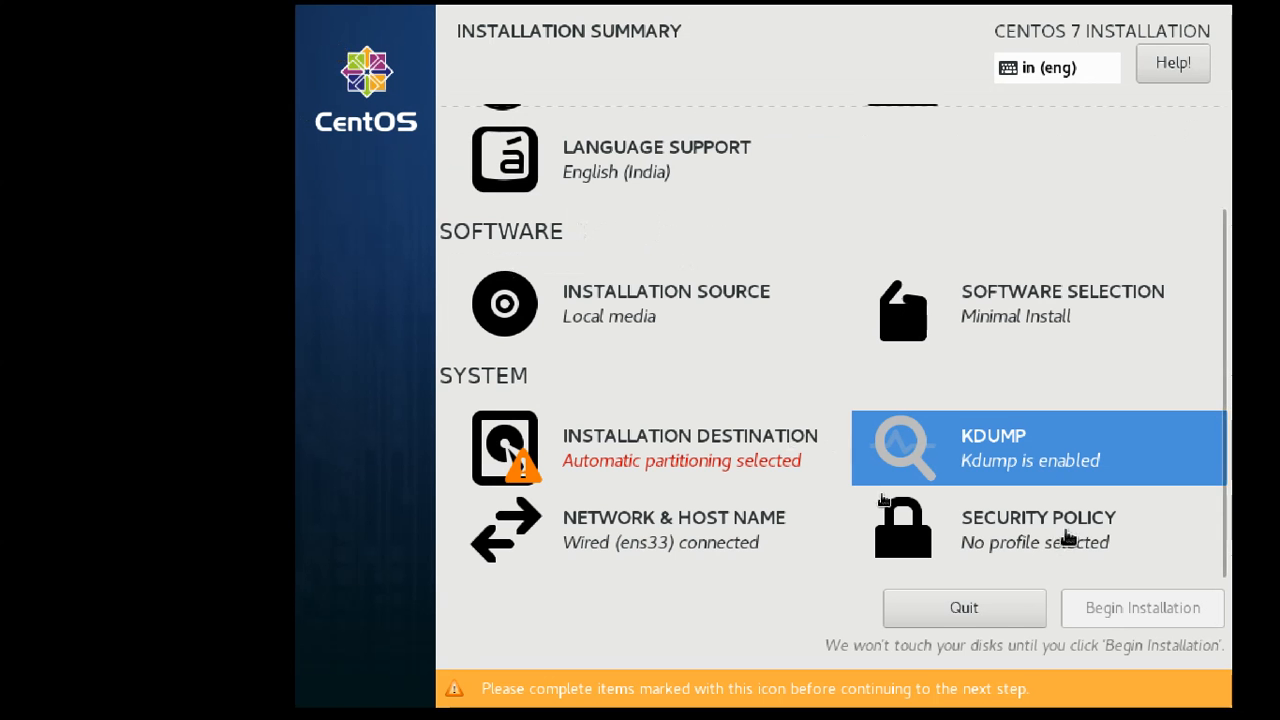
click(1040, 465)
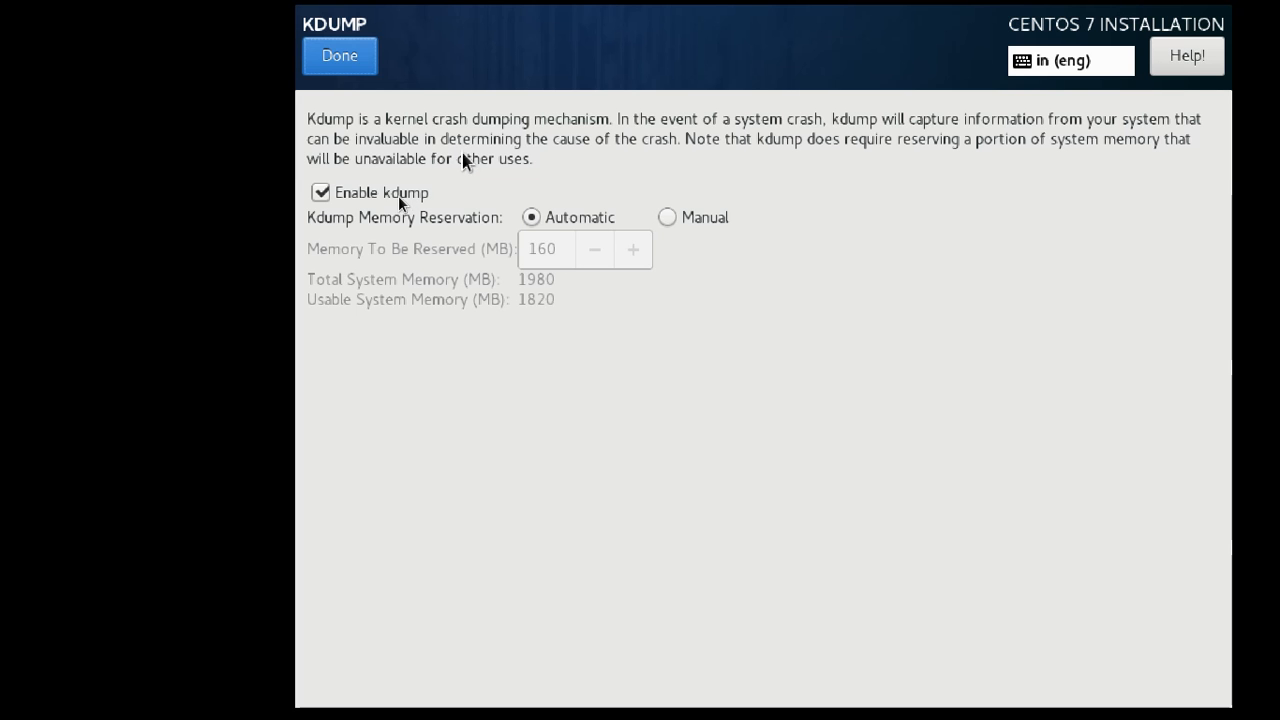
click(362, 62)
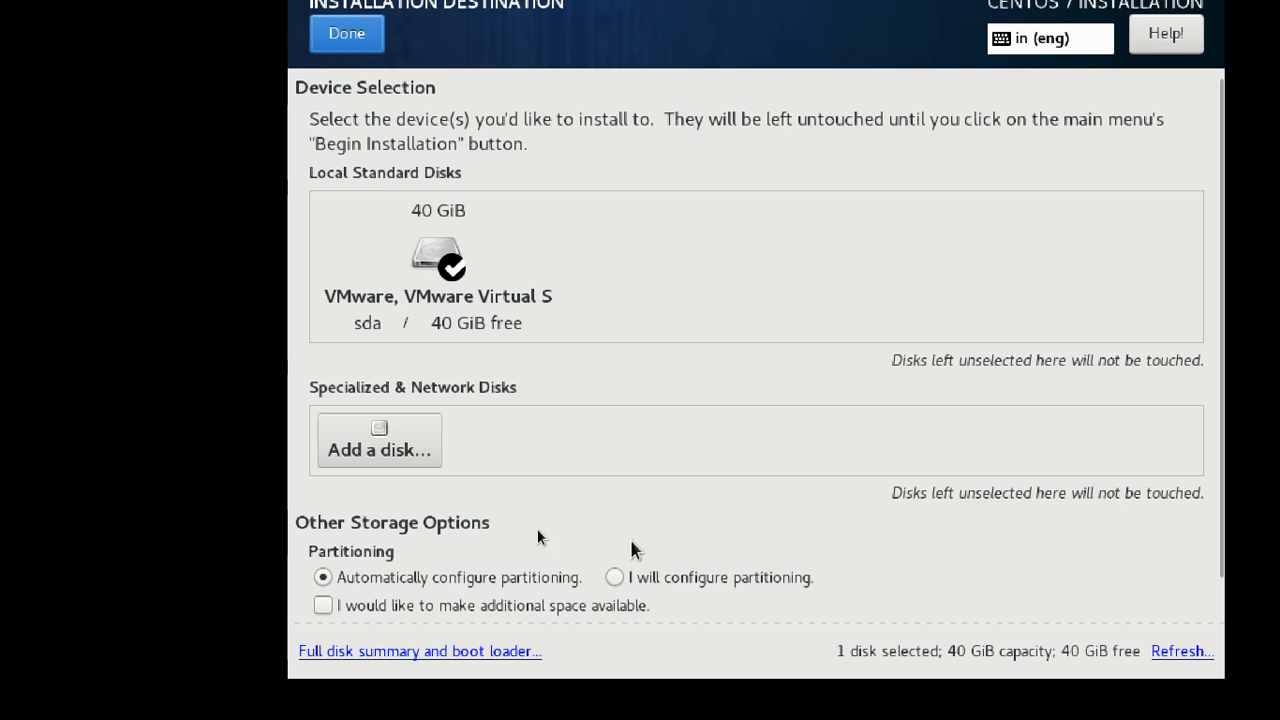
Choose 'I will configure partitioning' for the 40 GiB sda disk and confirm.
click(614, 579)
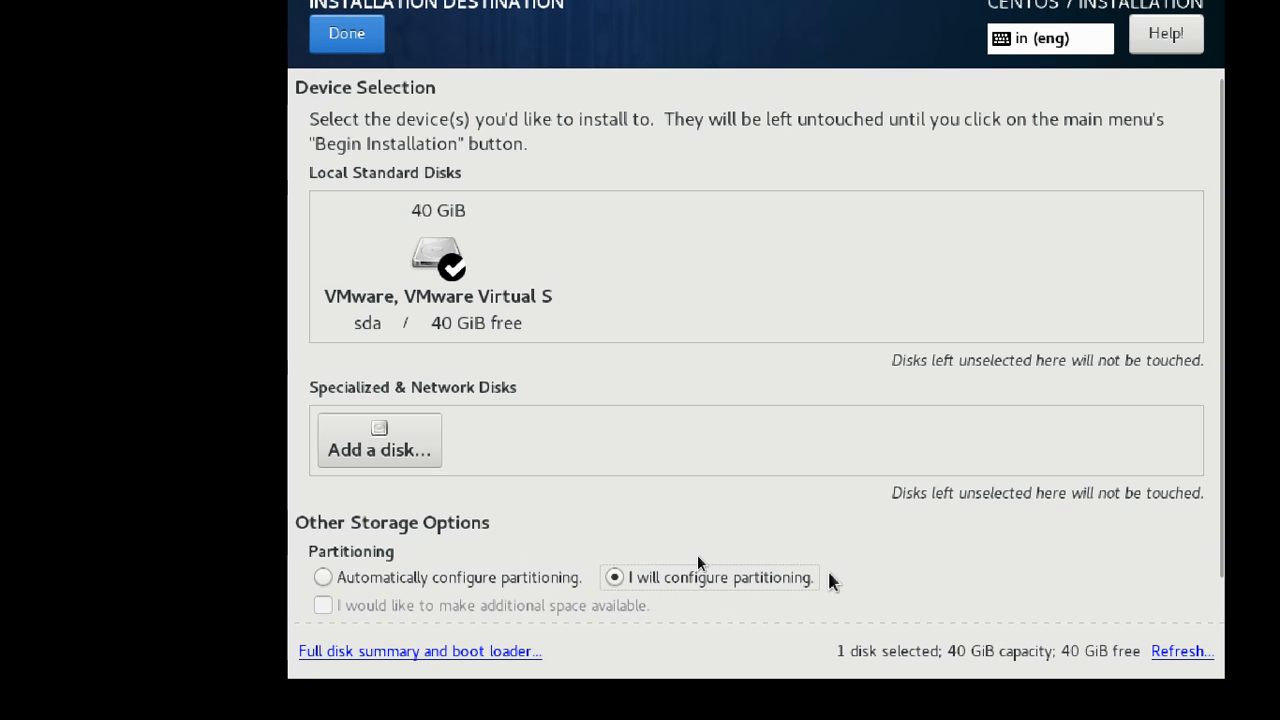
click(557, 586)
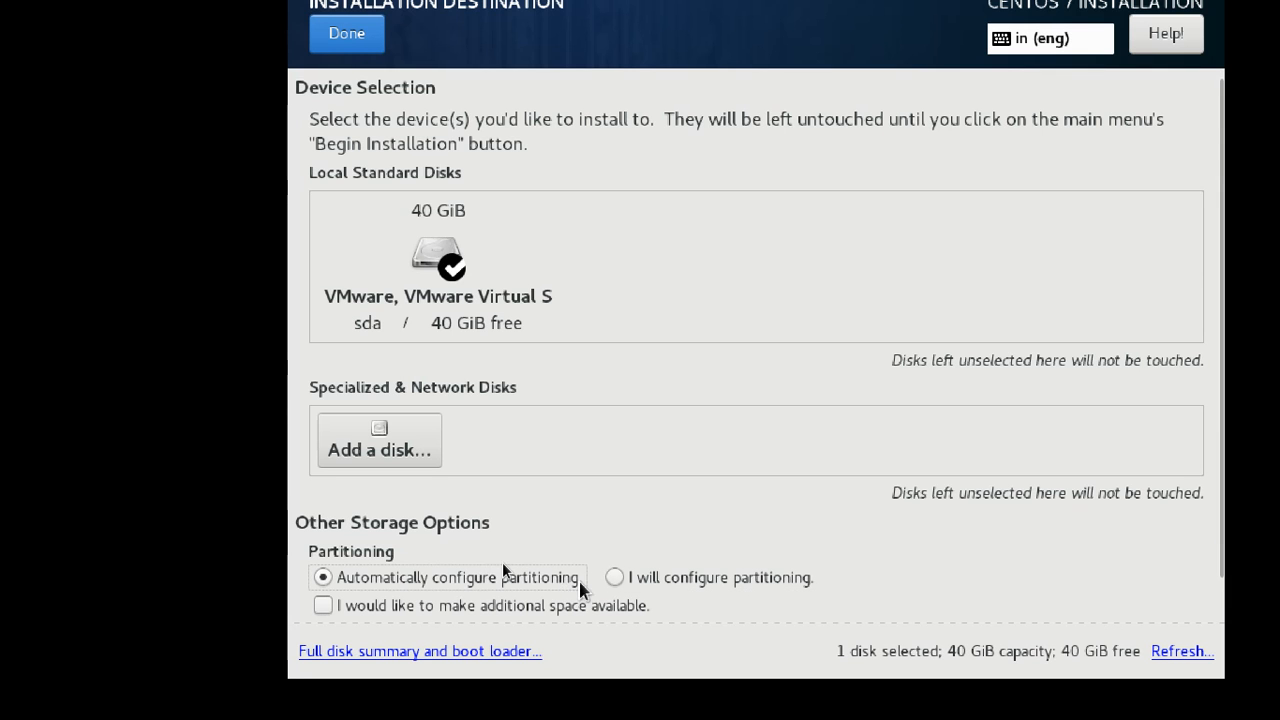
click(658, 584)
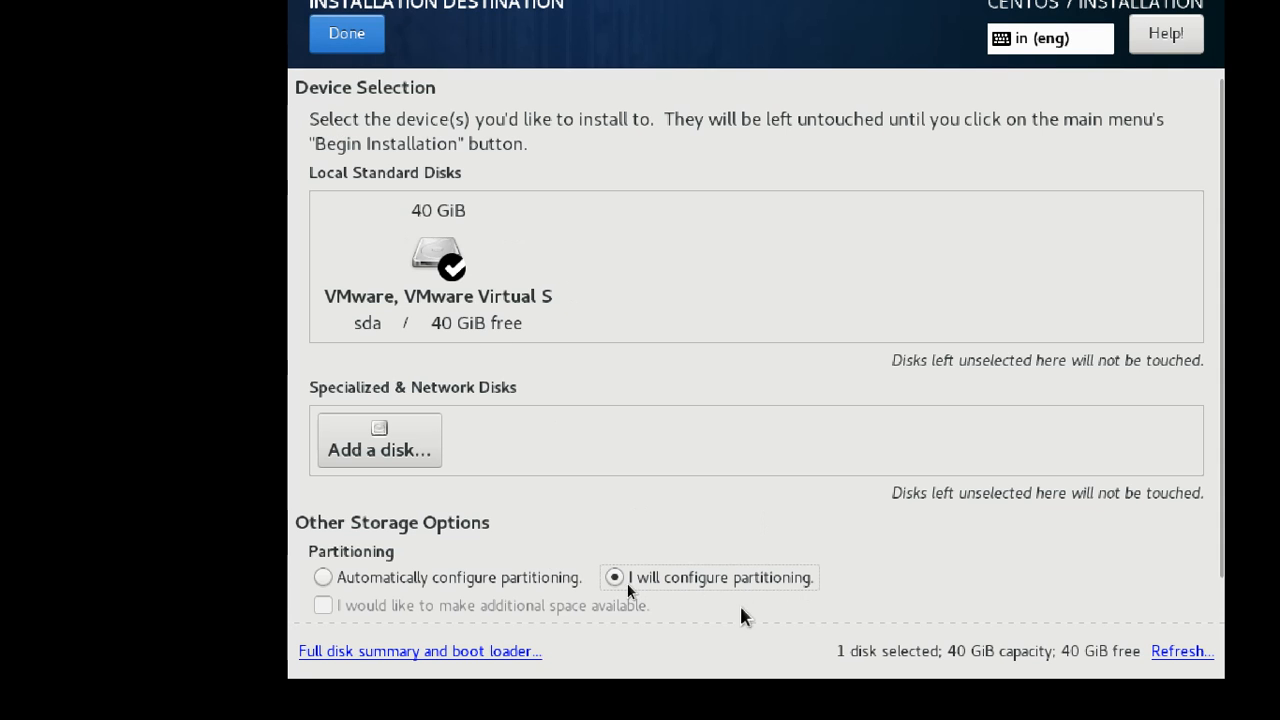
click(343, 40)
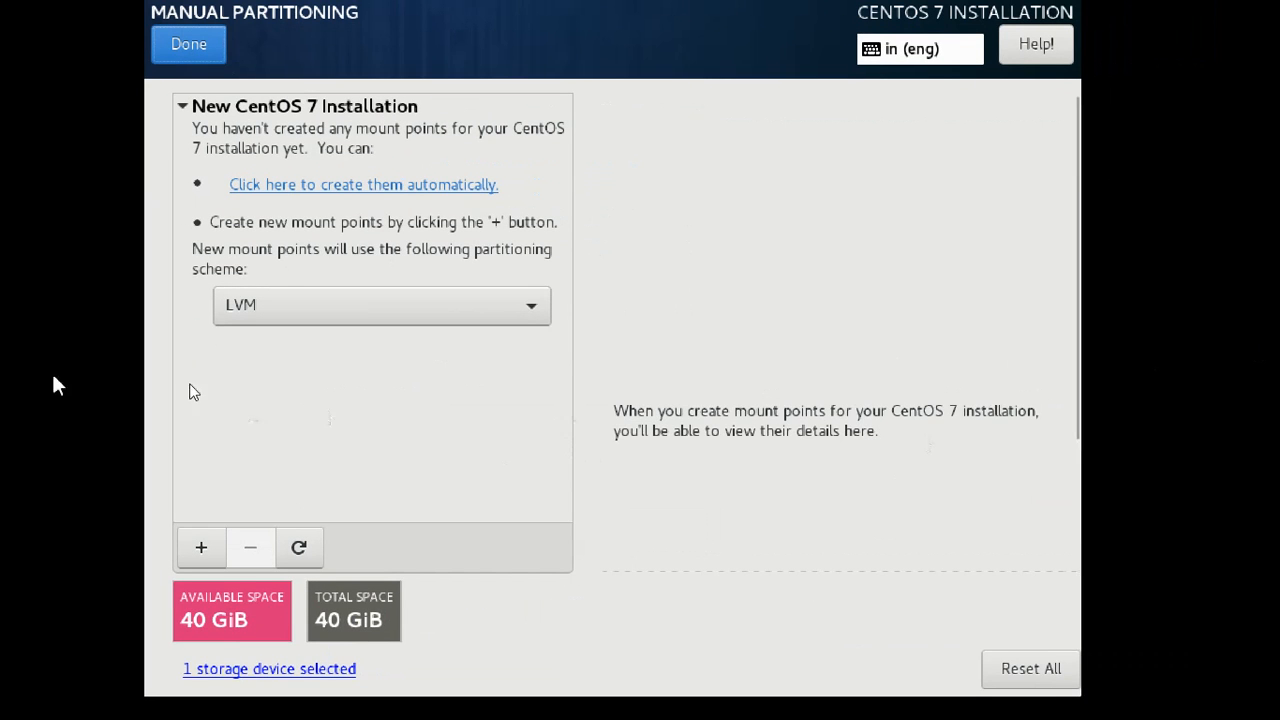
Set the scheme to Standard Partition and create mount points automatically.
click(246, 313)
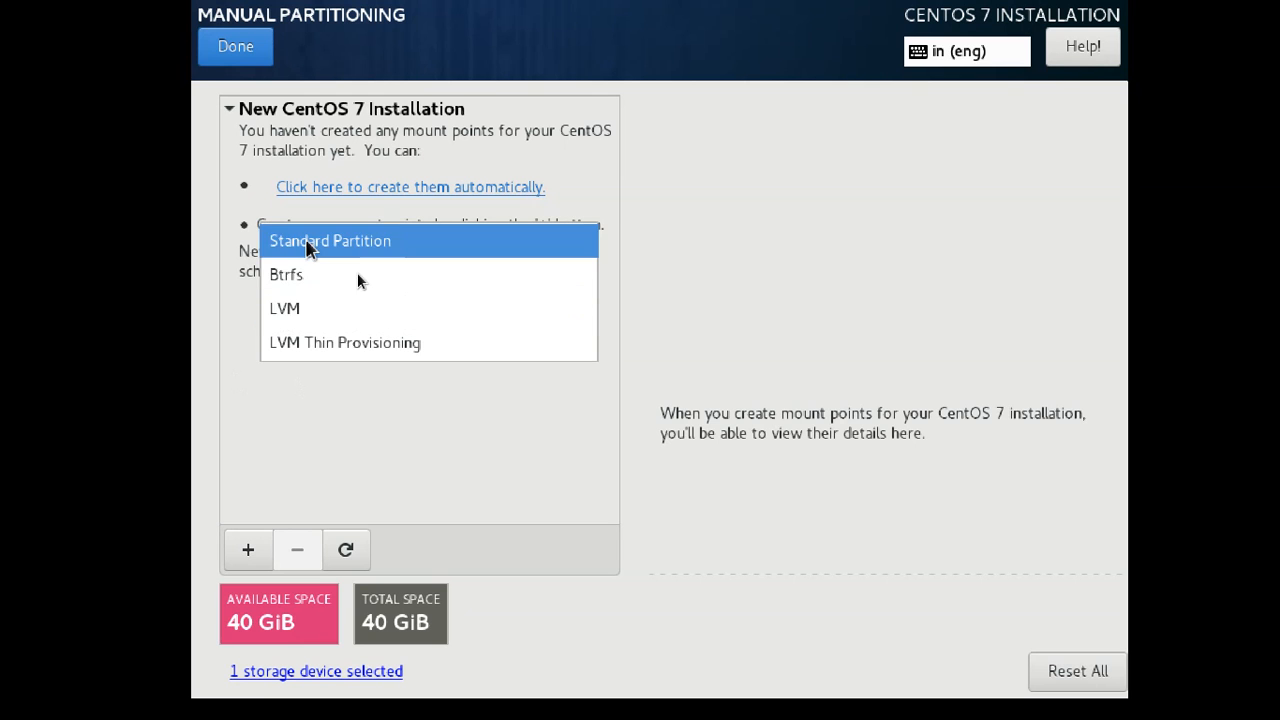
click(306, 242)
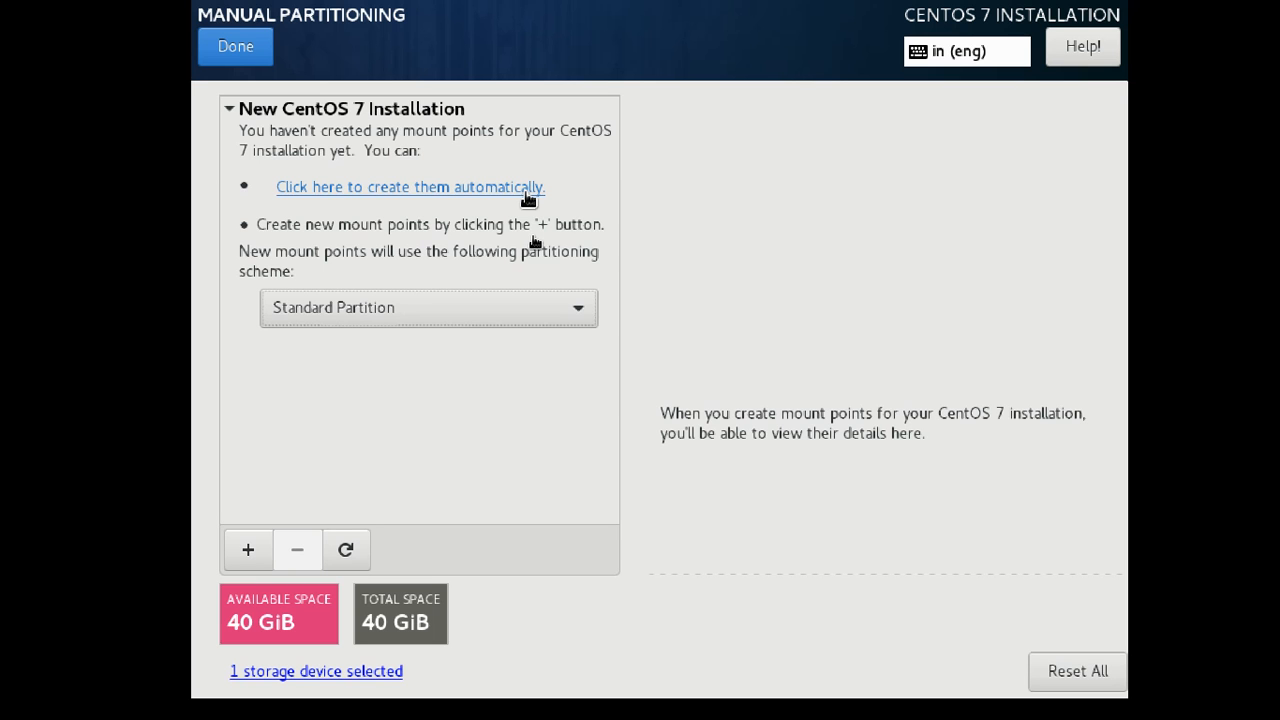
click(455, 199)
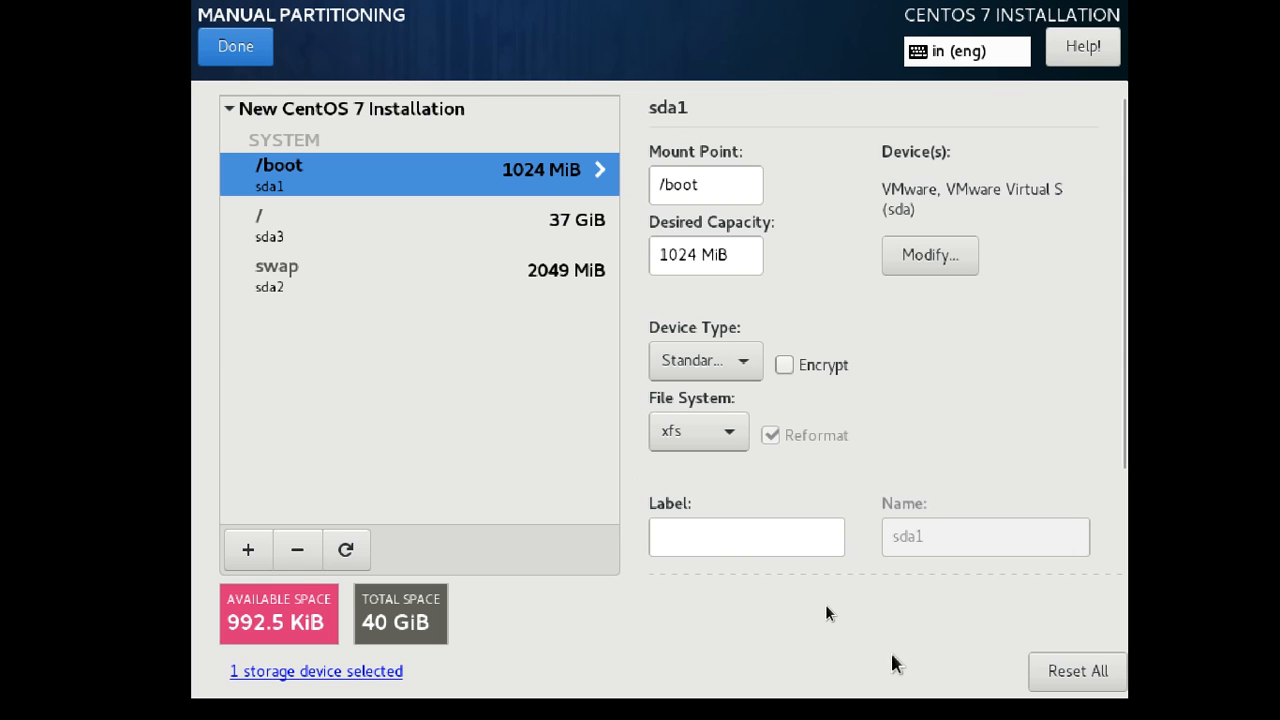
Reset all partitions, reselect Standard Partition, and start a new mount point.
click(1068, 678)
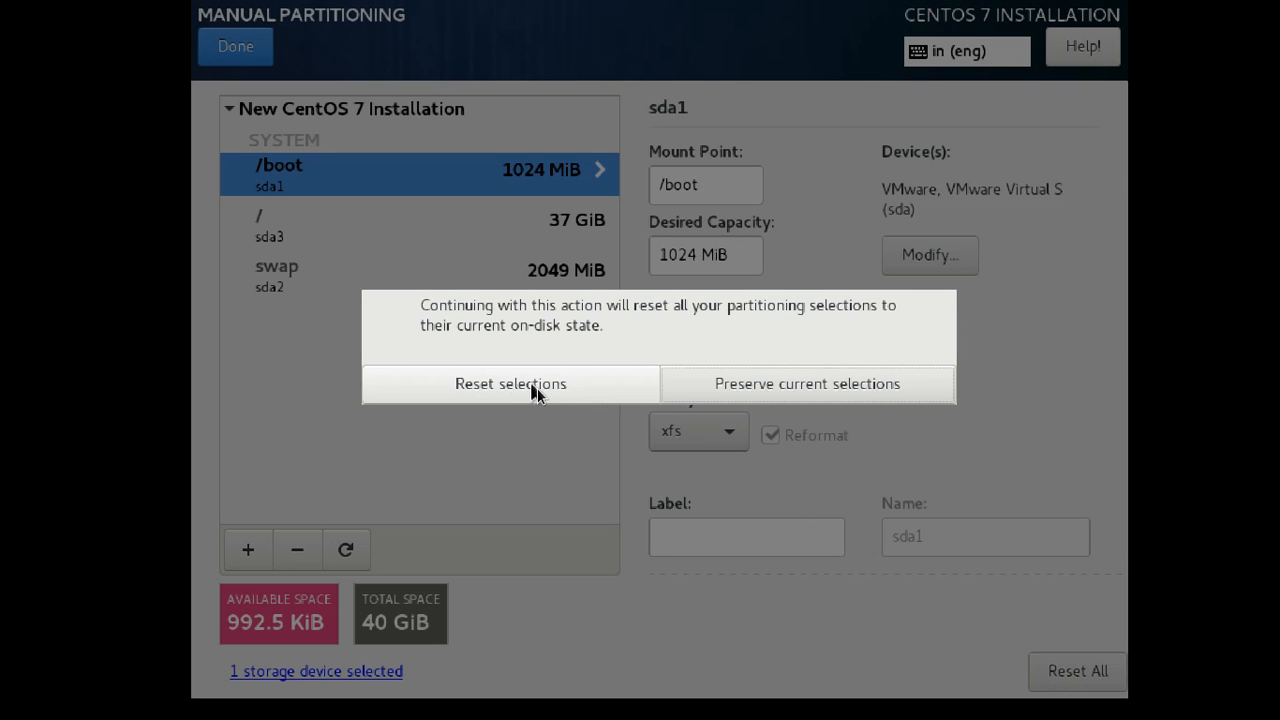
click(726, 400)
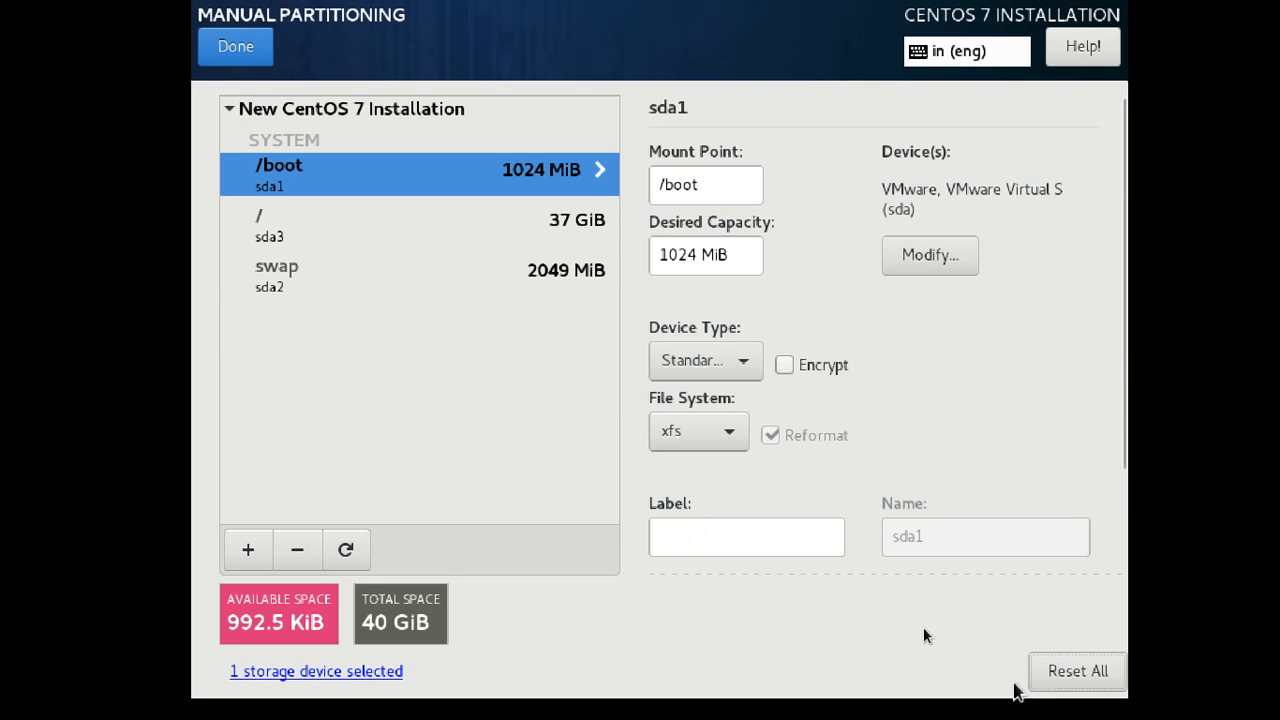
click(1060, 675)
click(512, 385)
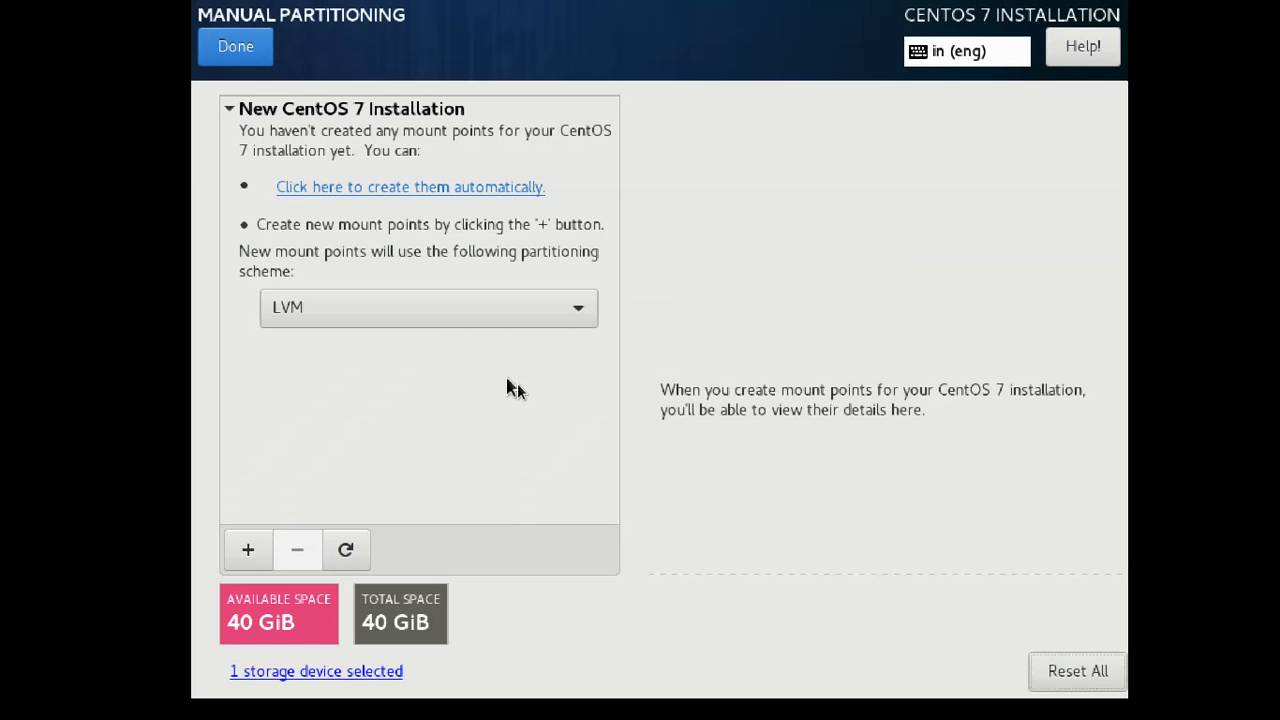
click(394, 320)
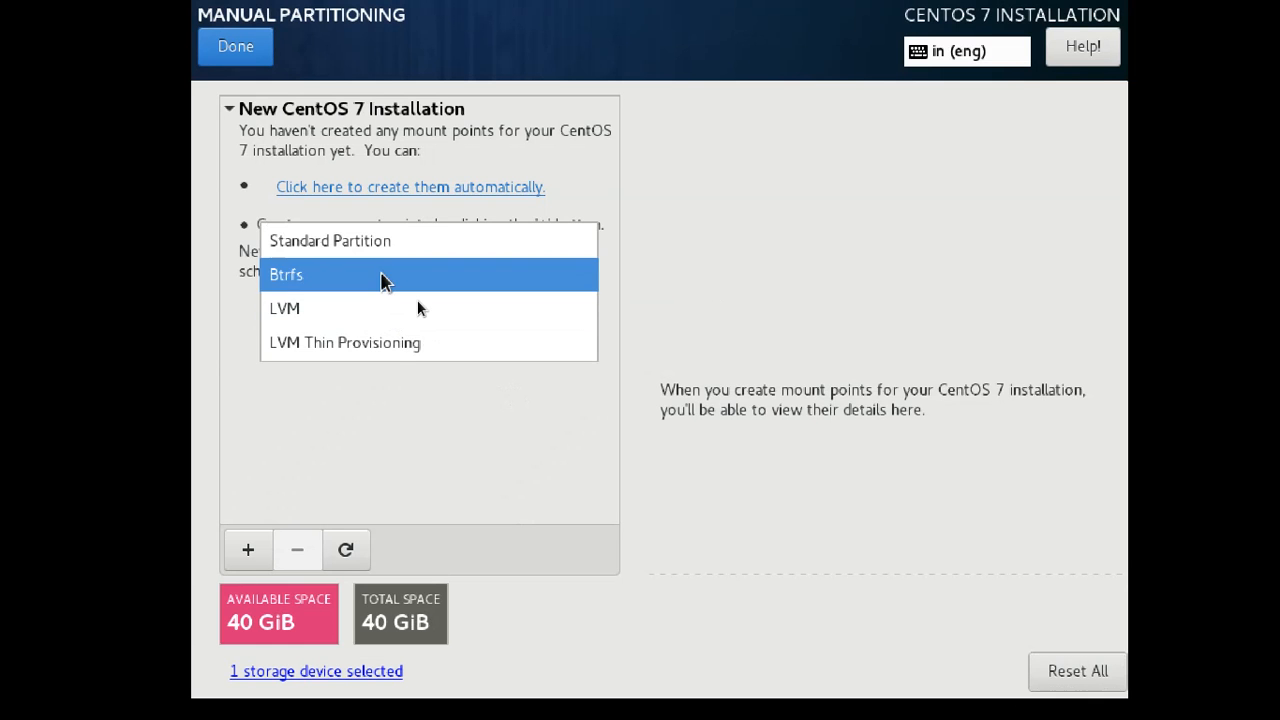
click(381, 245)
click(250, 551)
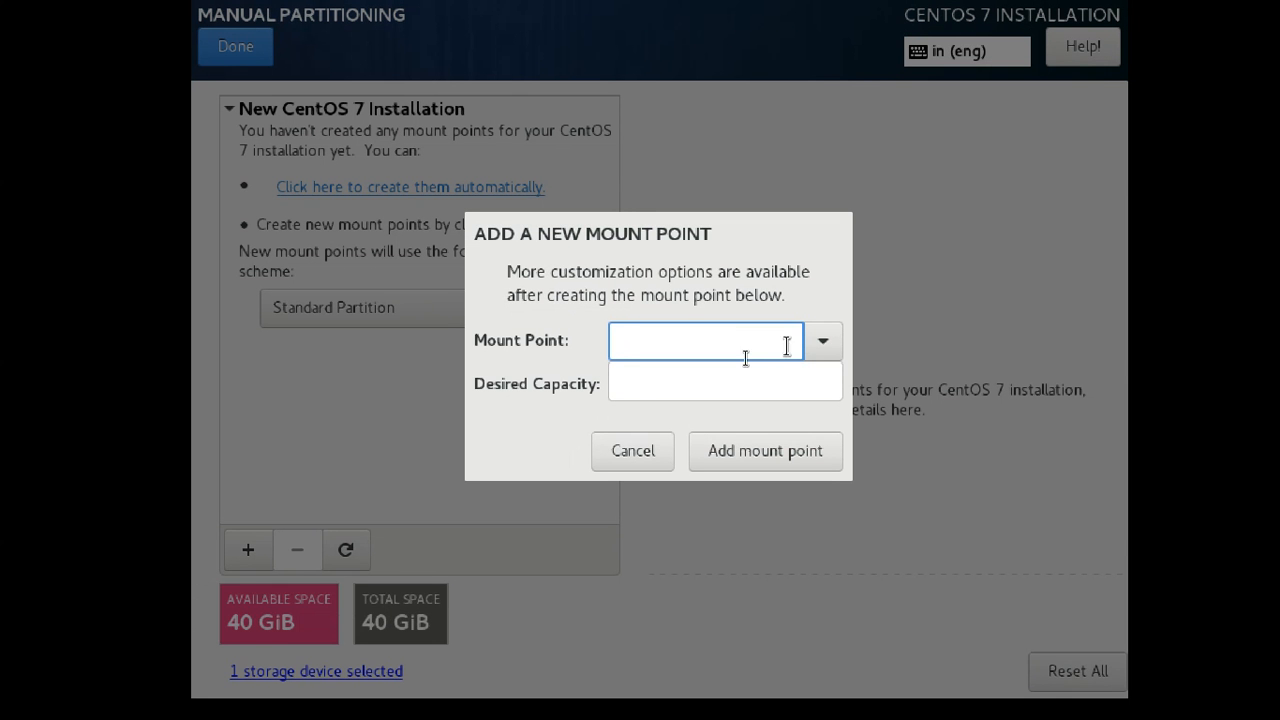
Add a /boot mount point with 512m capacity.
click(822, 346)
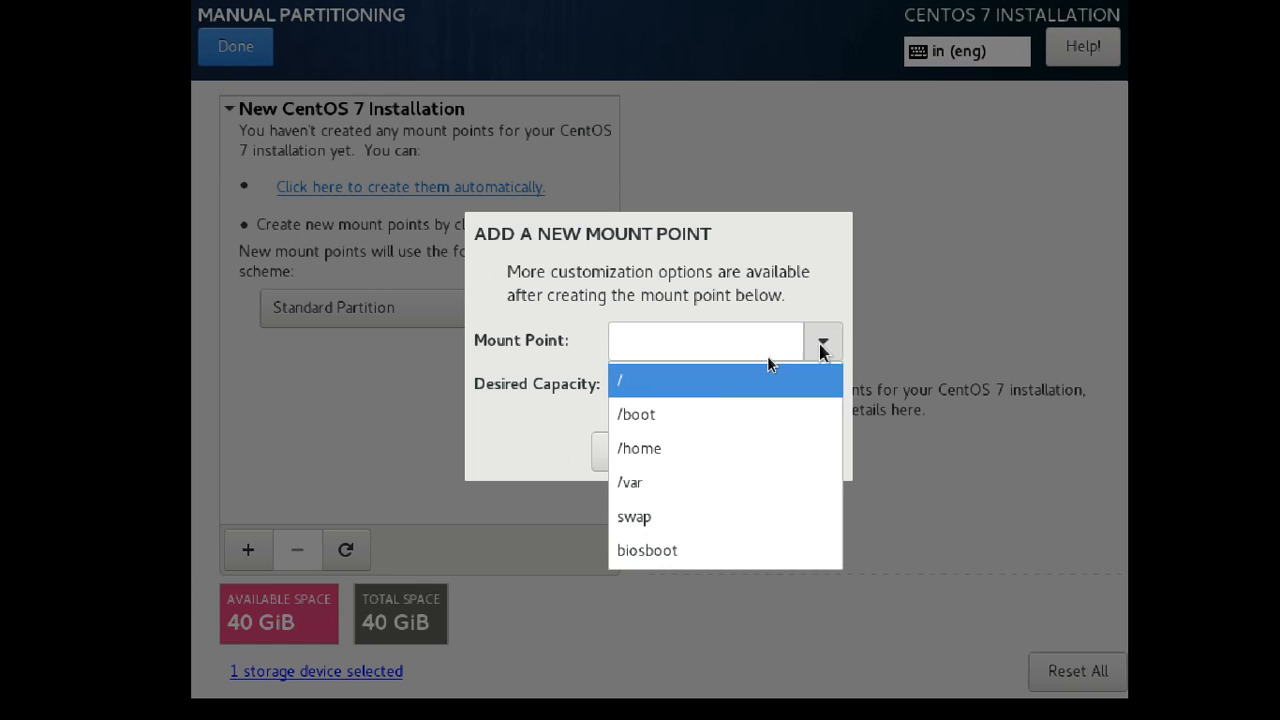
click(670, 418)
click(659, 389)
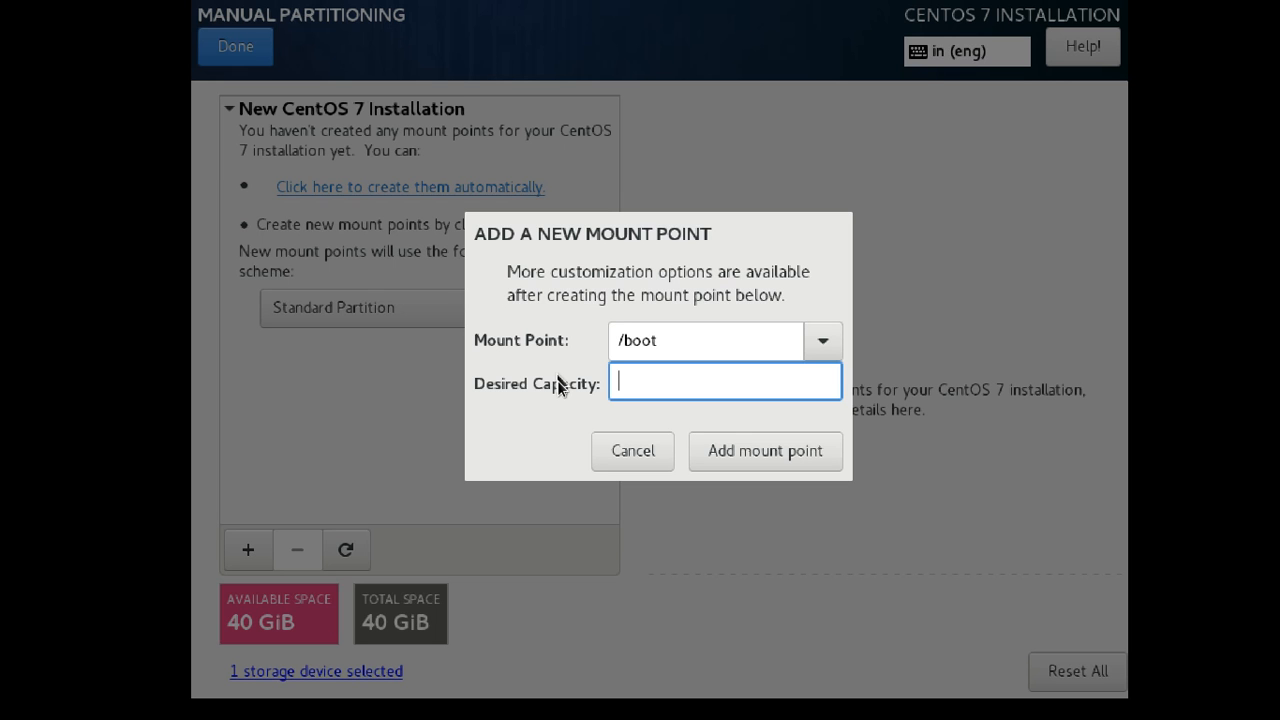
text(512m)
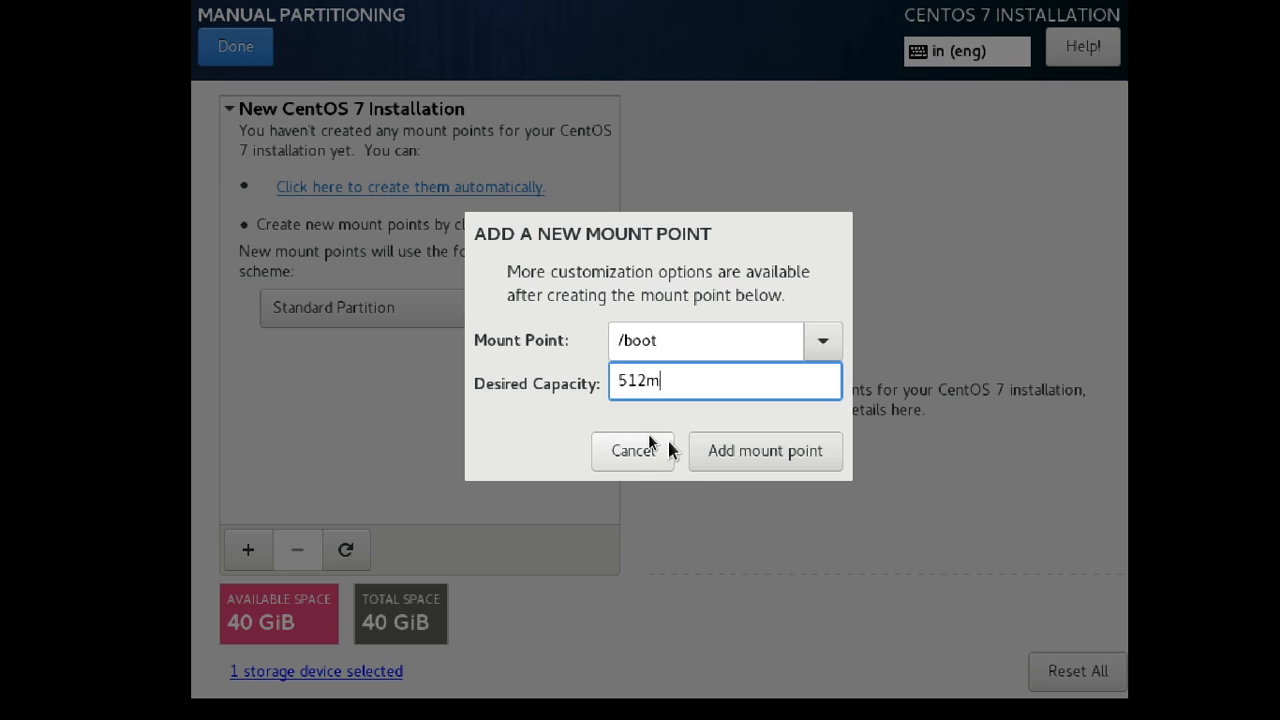
click(733, 452)
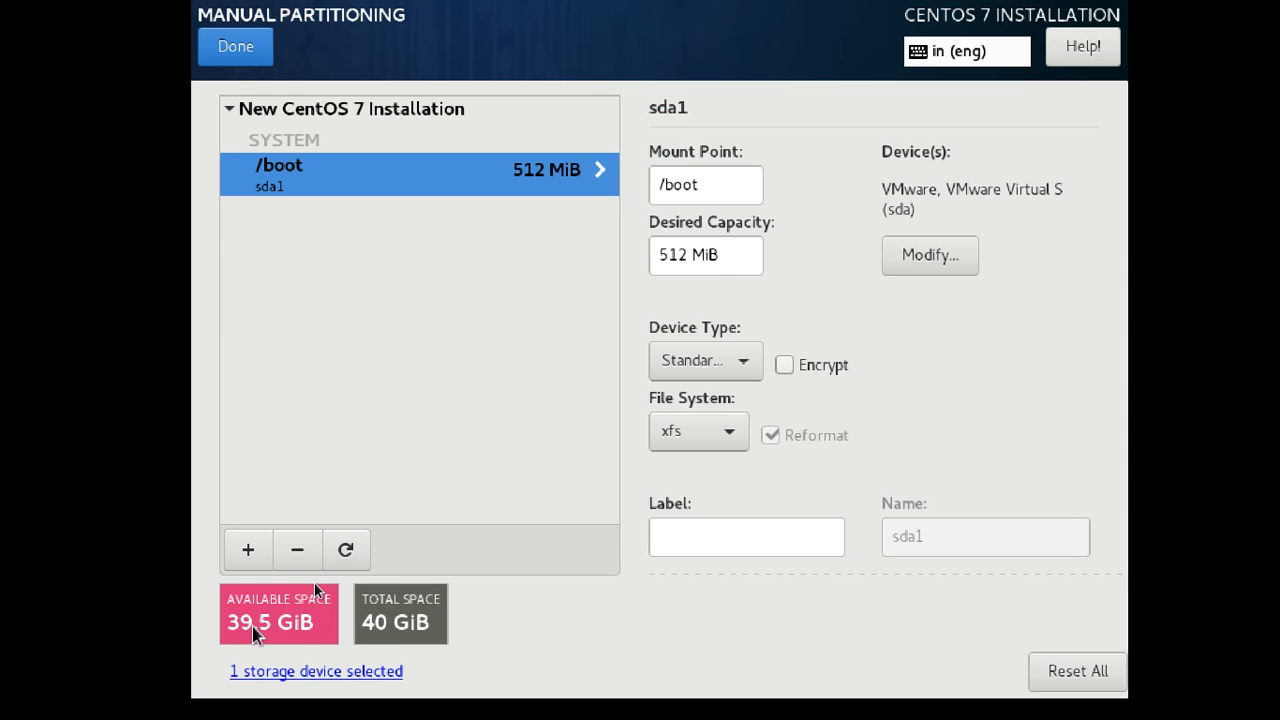
click(250, 550)
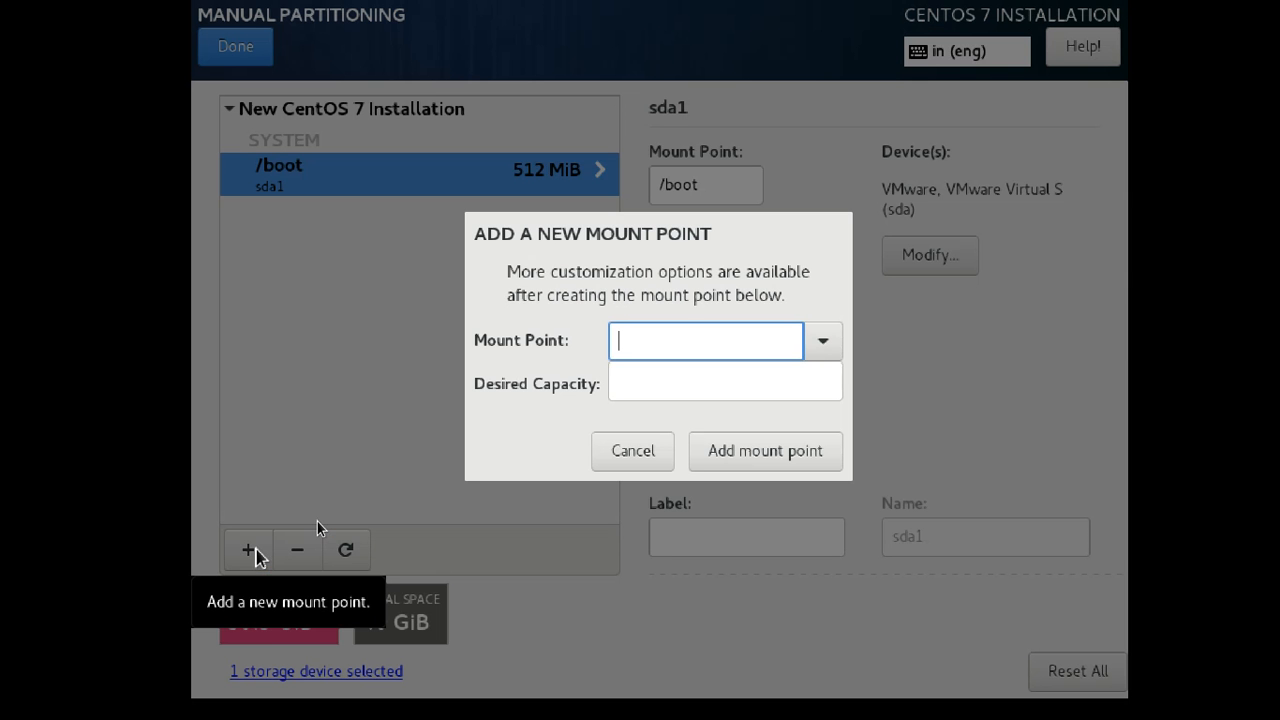
Pick / as the mount point and enter 20g capacity, correcting an initial 10g.
click(834, 341)
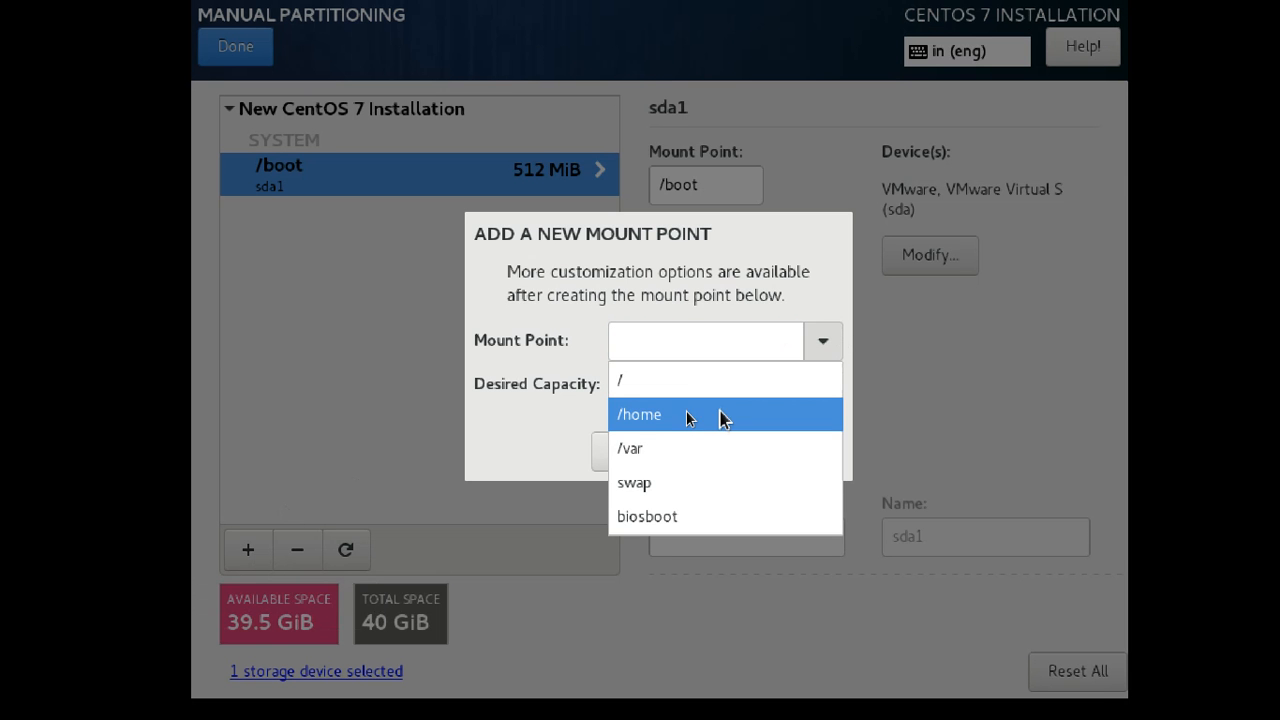
click(694, 382)
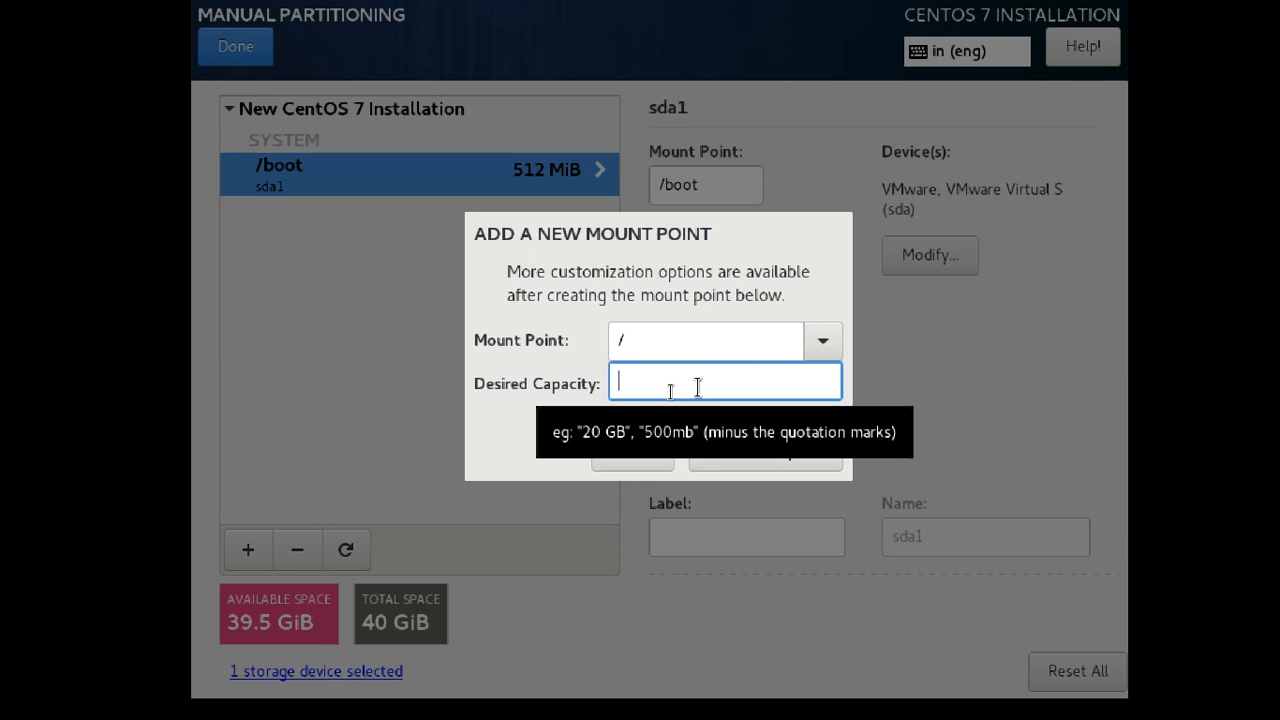
text(10)
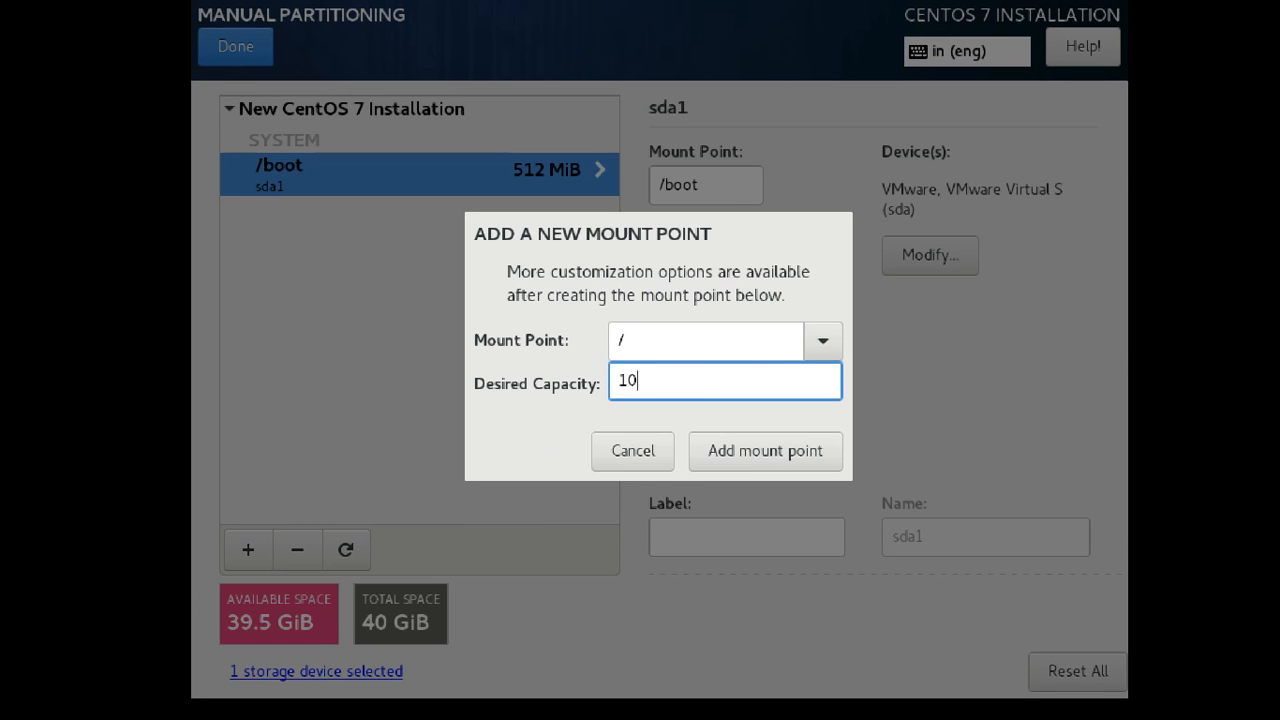
text(g)
key(BackSpace)
key(BackSpace)
key(BackSpace)
text(20g)
Add the 20 GiB root mount point, then a 10 GiB /home mount point.
click(758, 442)
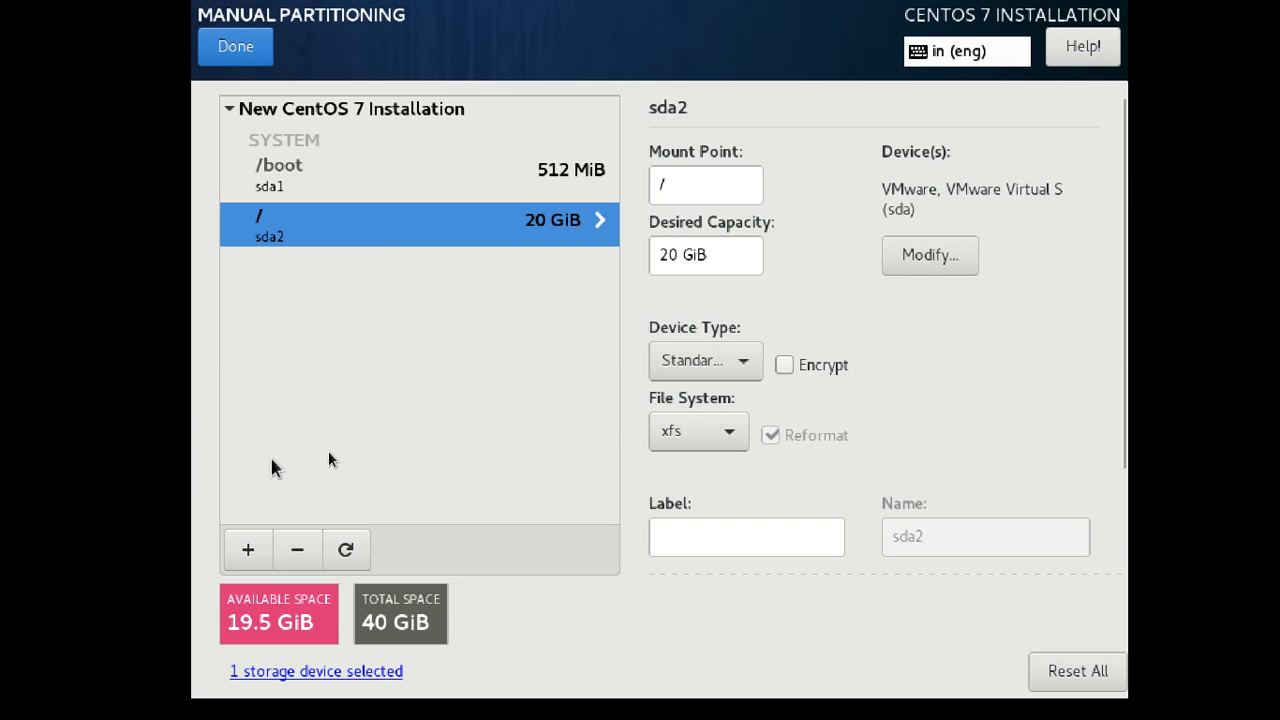
click(257, 549)
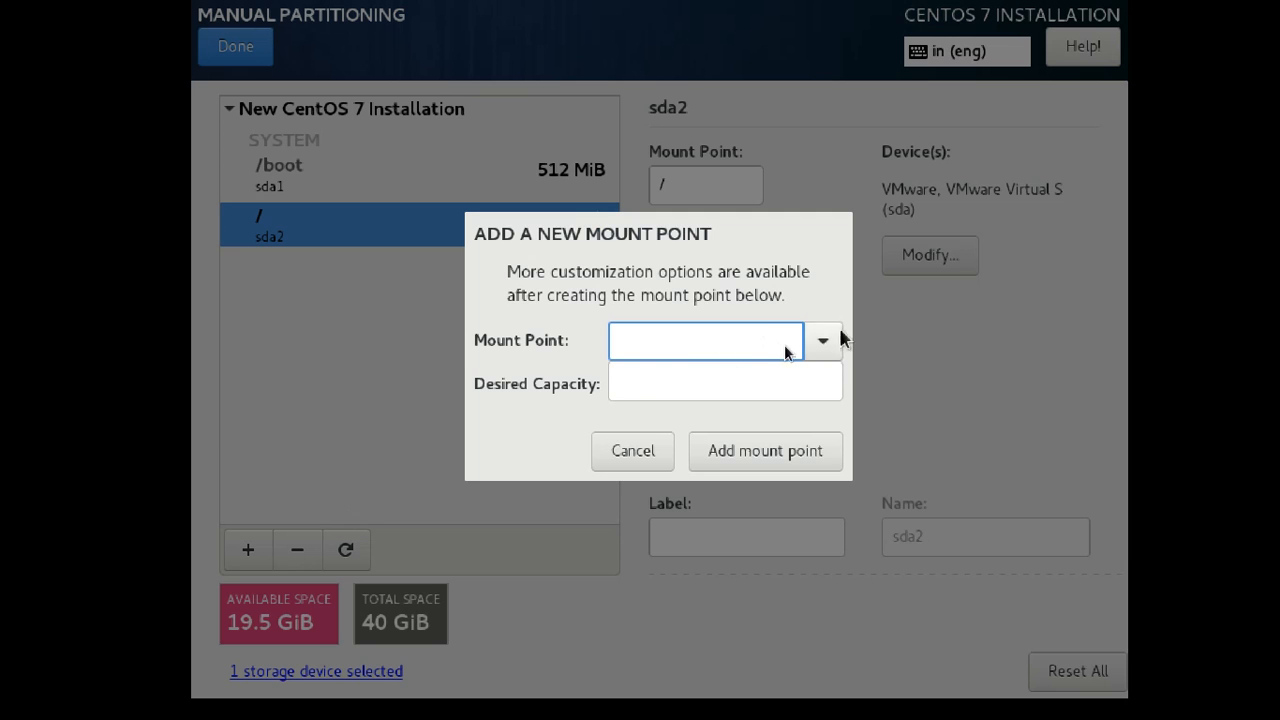
click(812, 346)
click(716, 382)
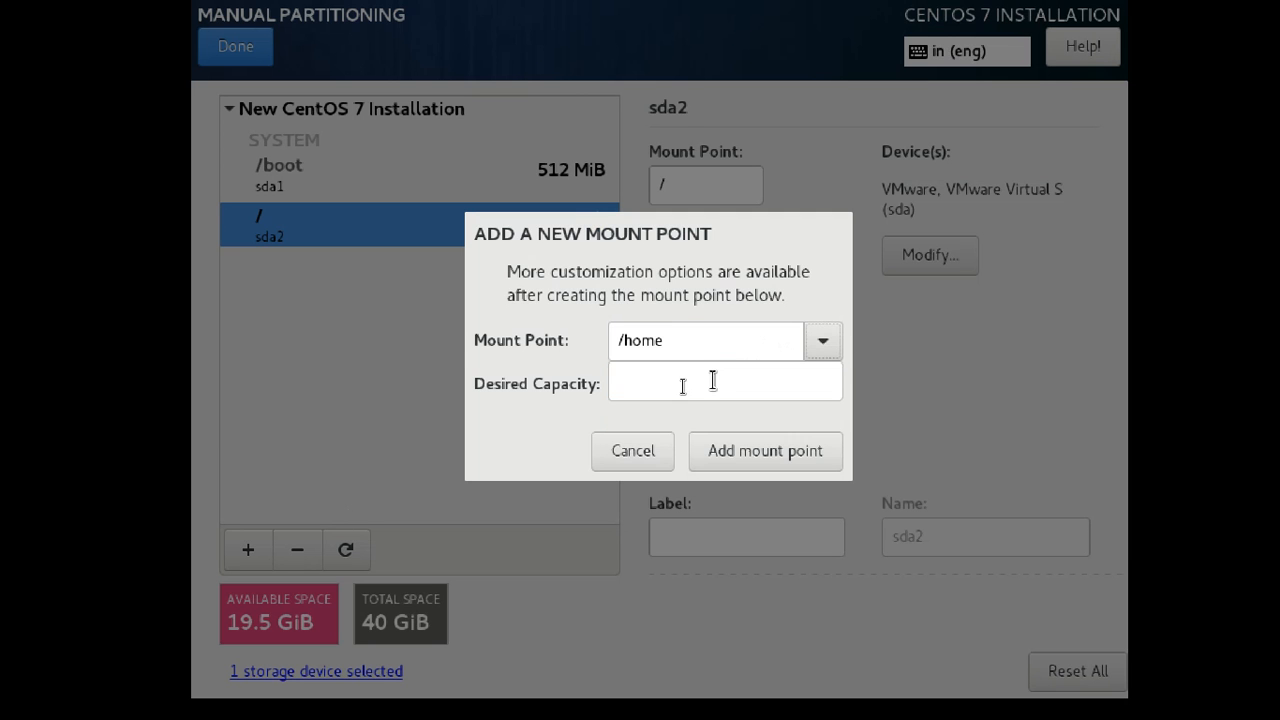
click(713, 381)
text(10g)
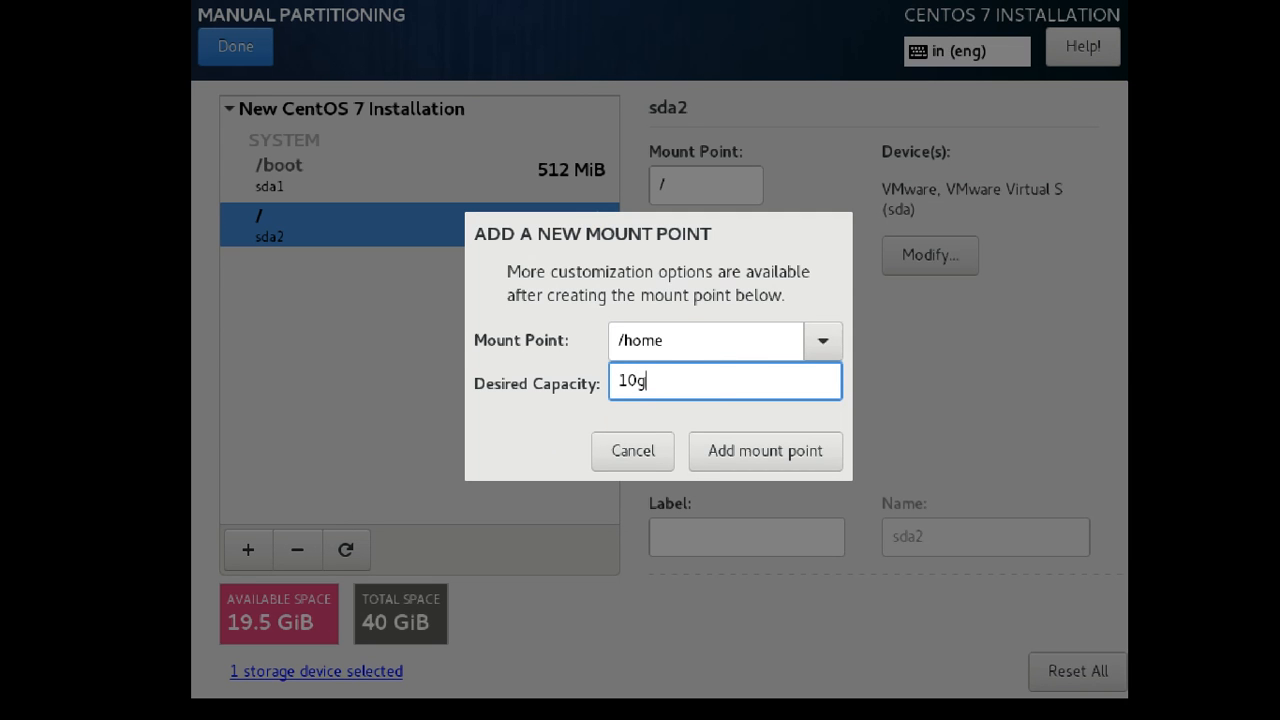
click(779, 450)
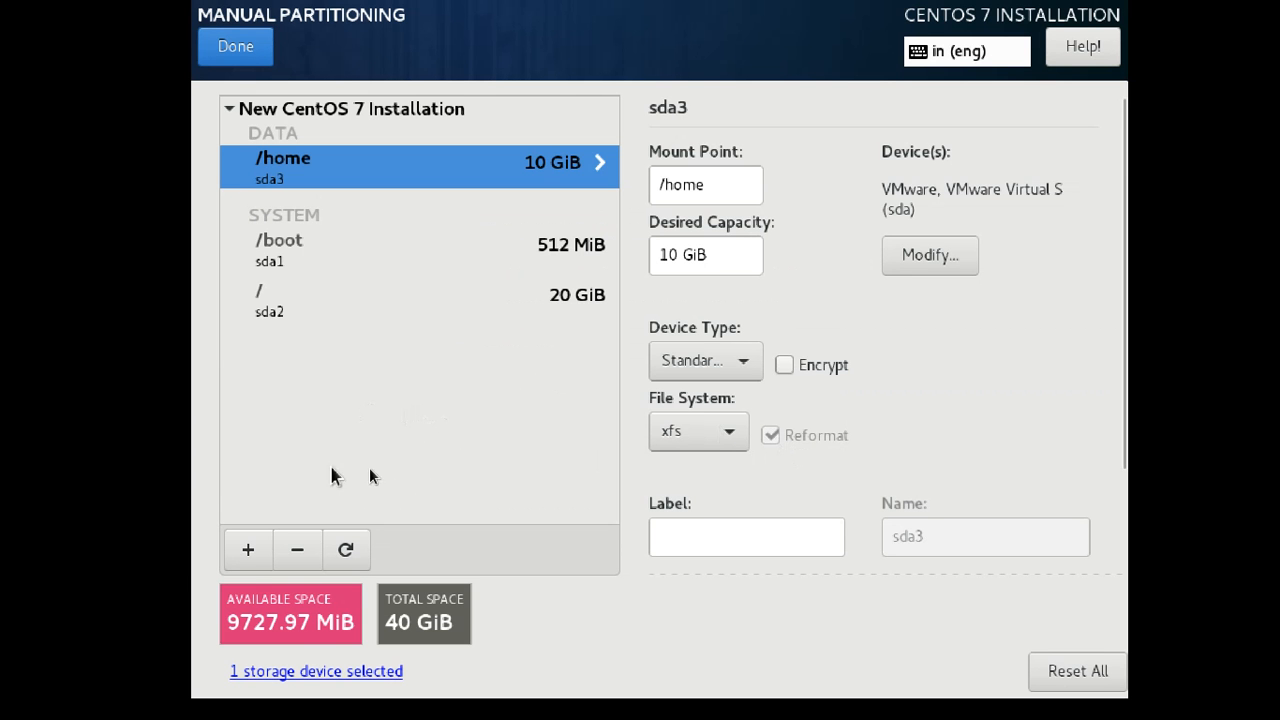
click(248, 549)
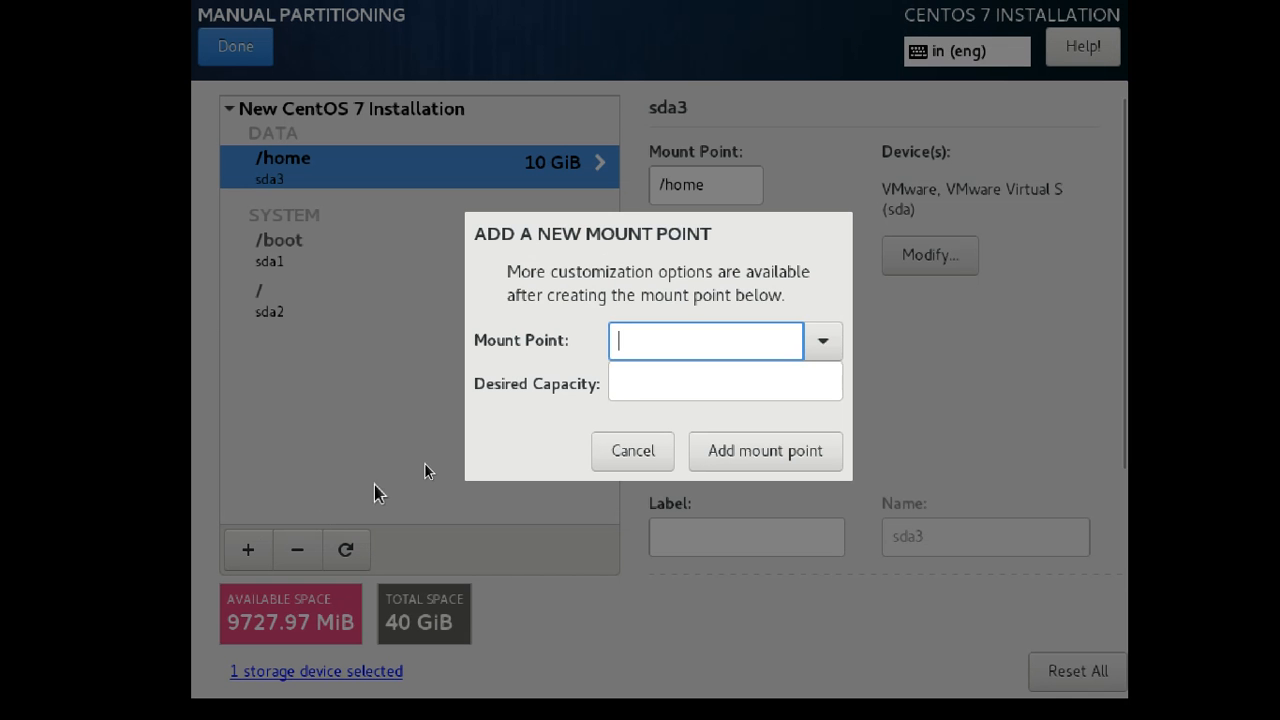
Add a swap mount point with 2g (2048 MiB) capacity.
click(823, 342)
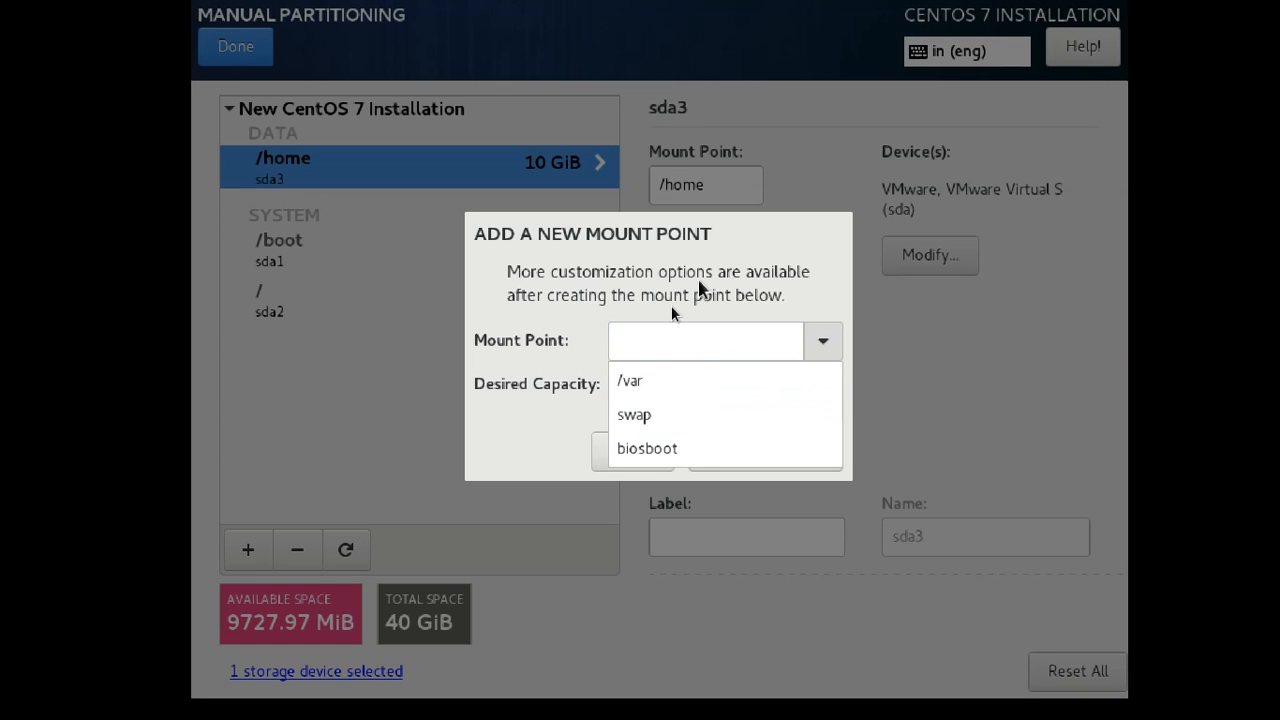
click(678, 415)
click(675, 387)
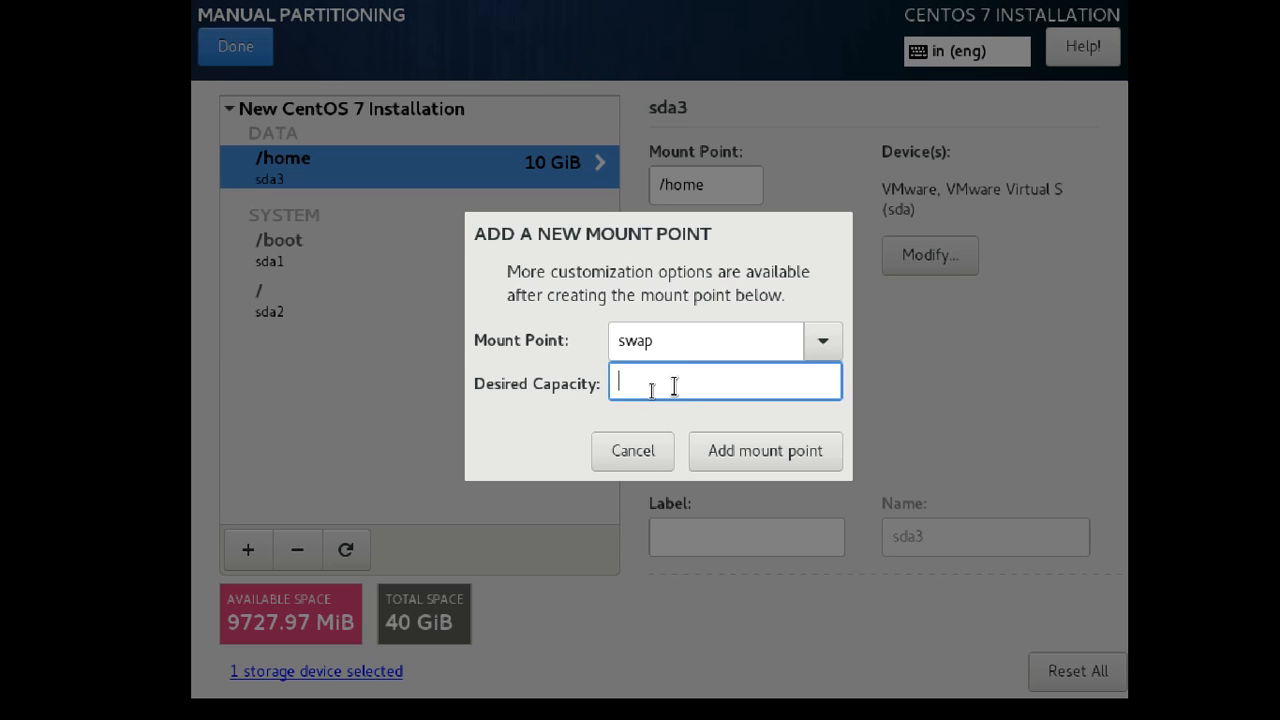
text(2048)
key(BackSpace)
key(BackSpace)
key(BackSpace)
key(BackSpace)
text(2g)
click(753, 470)
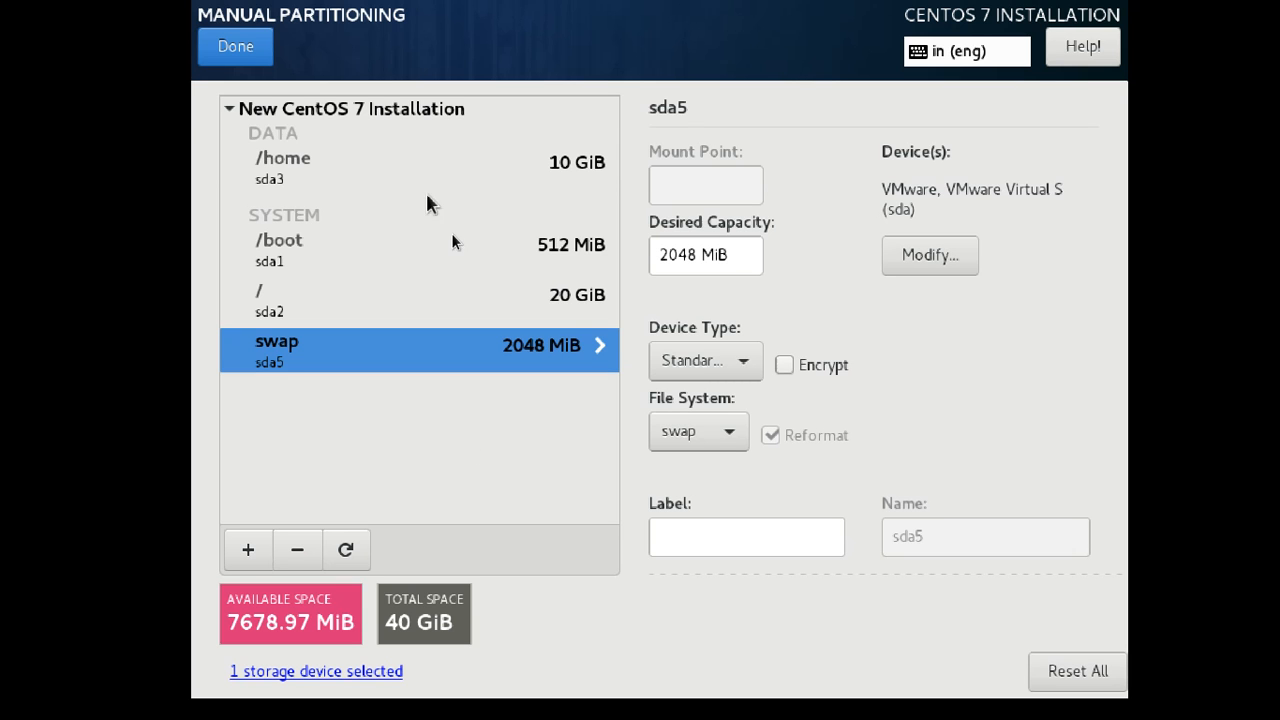
Review the /home, /boot, / and 2048 MiB swap partitions in the Manual Partitioning list.
click(286, 165)
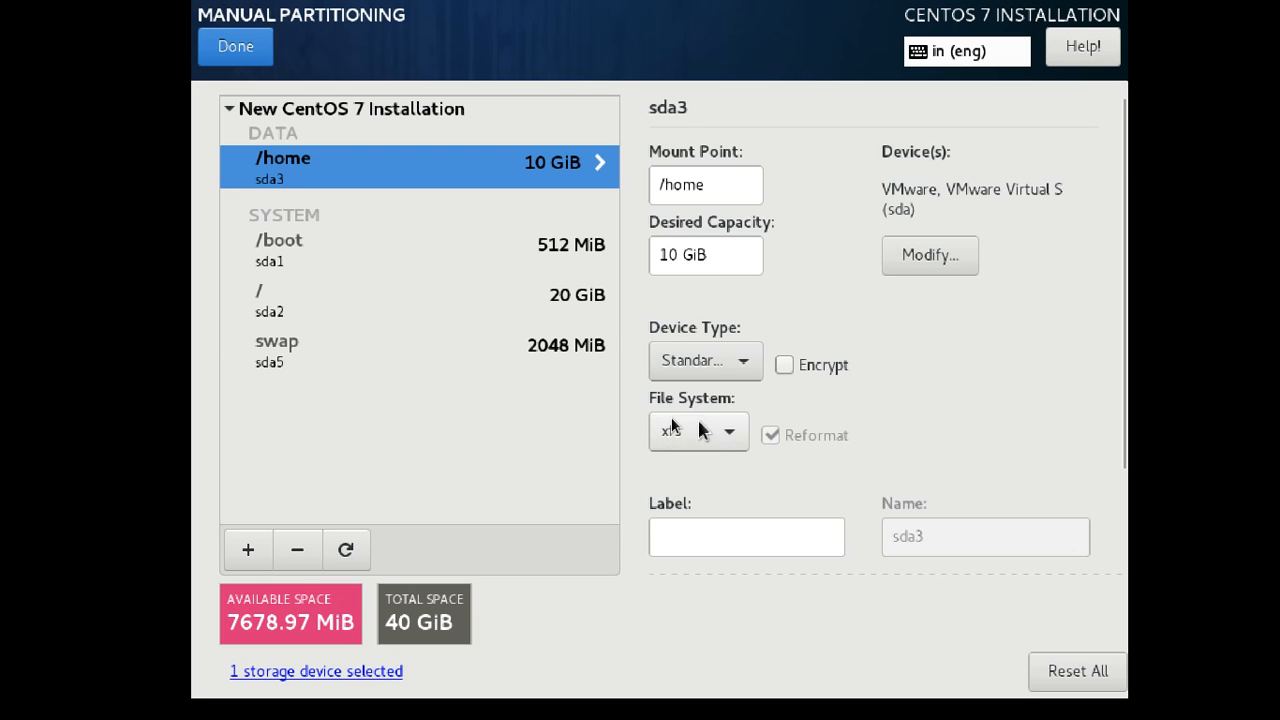
click(283, 250)
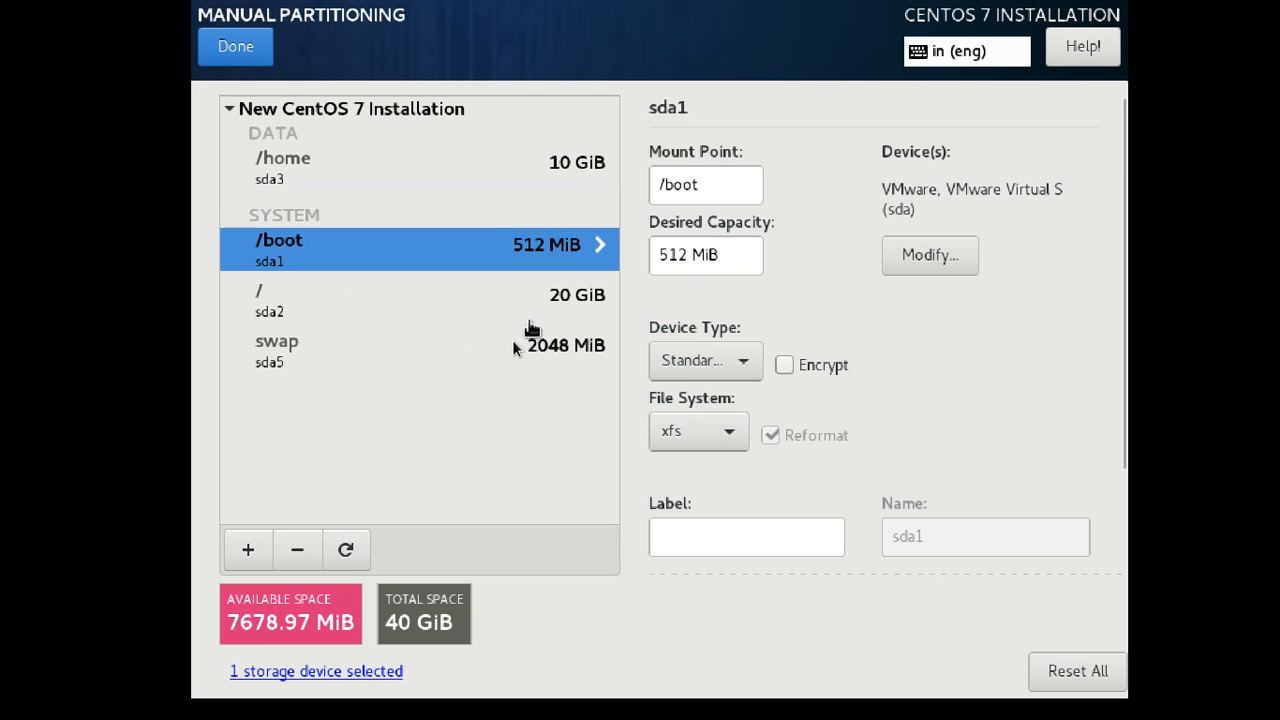
click(284, 306)
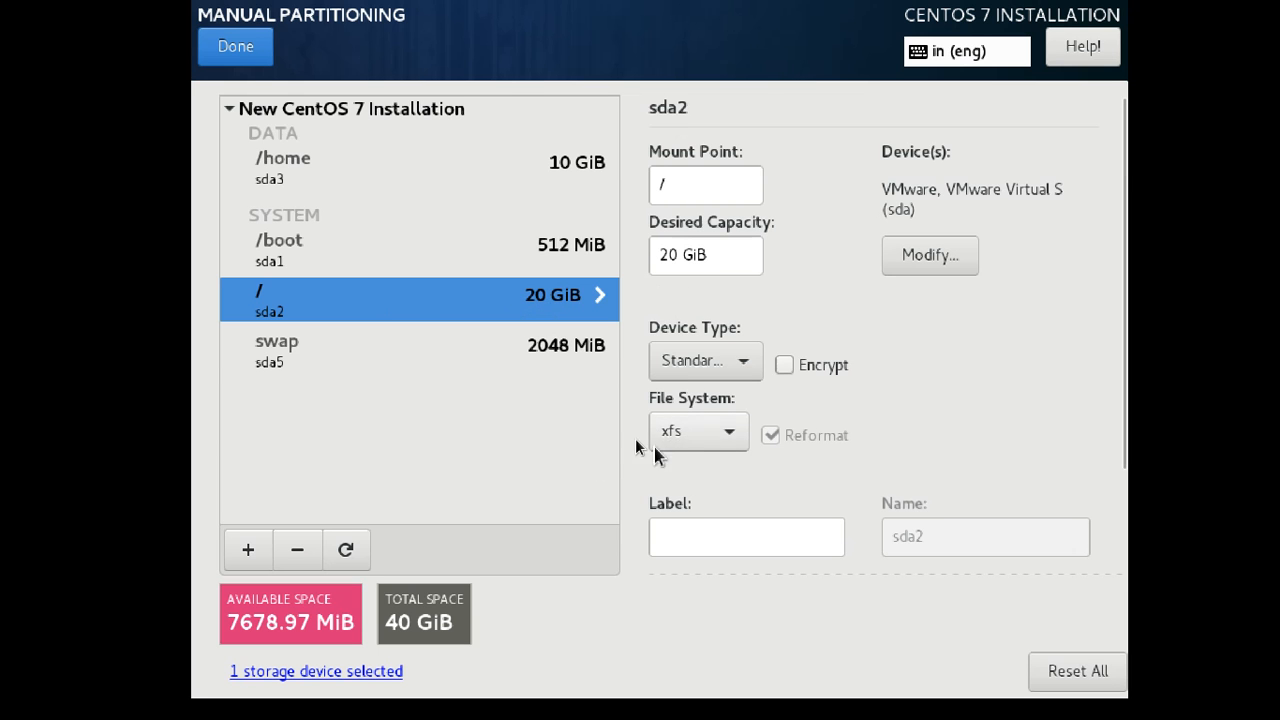
click(309, 364)
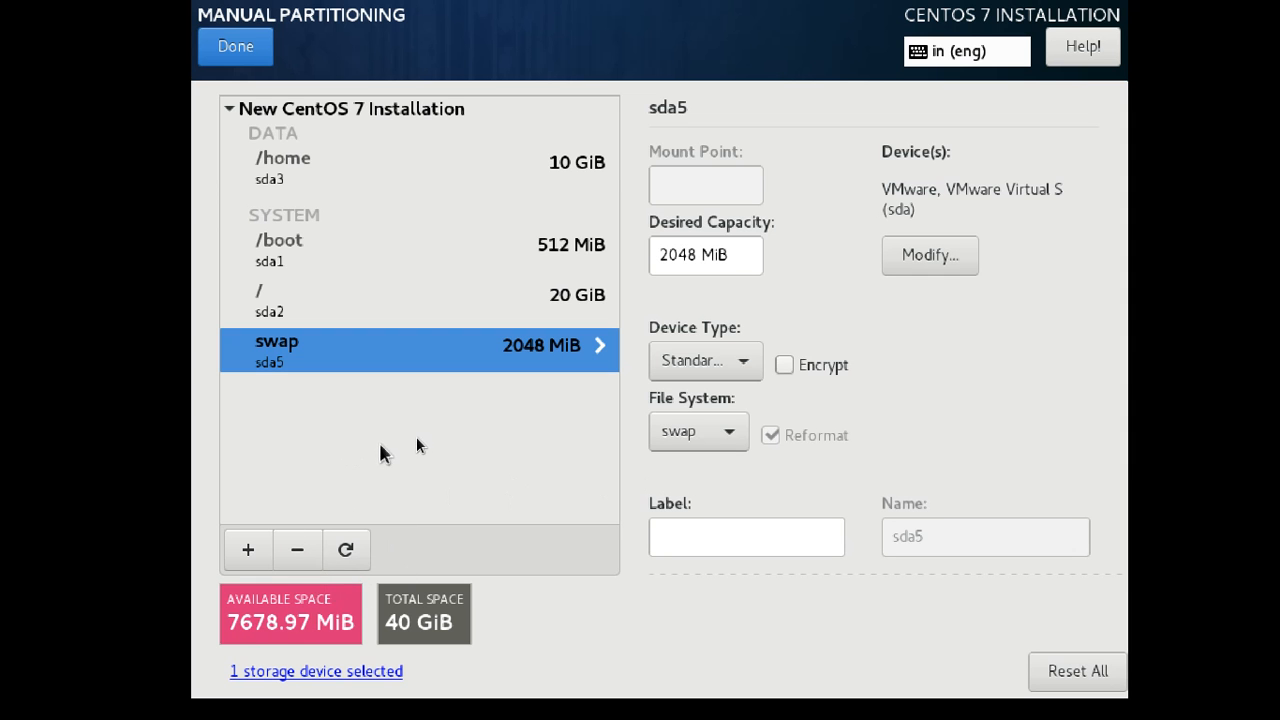
click(248, 551)
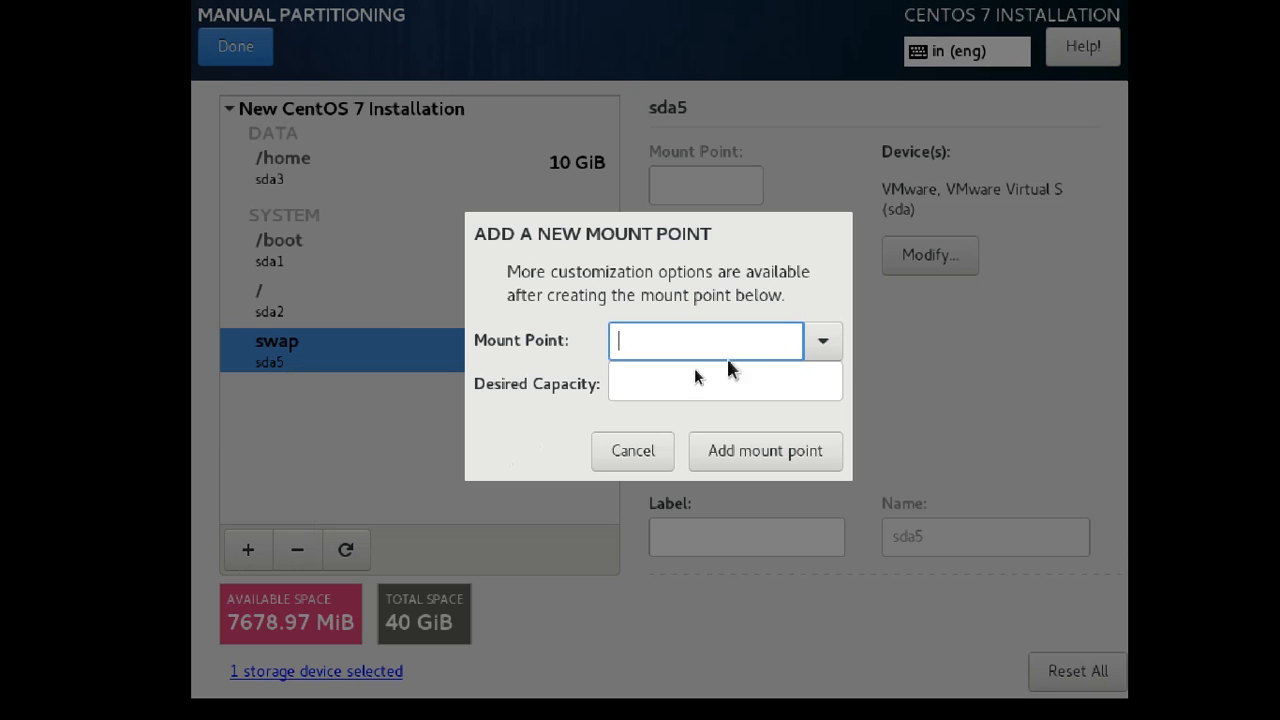
click(822, 345)
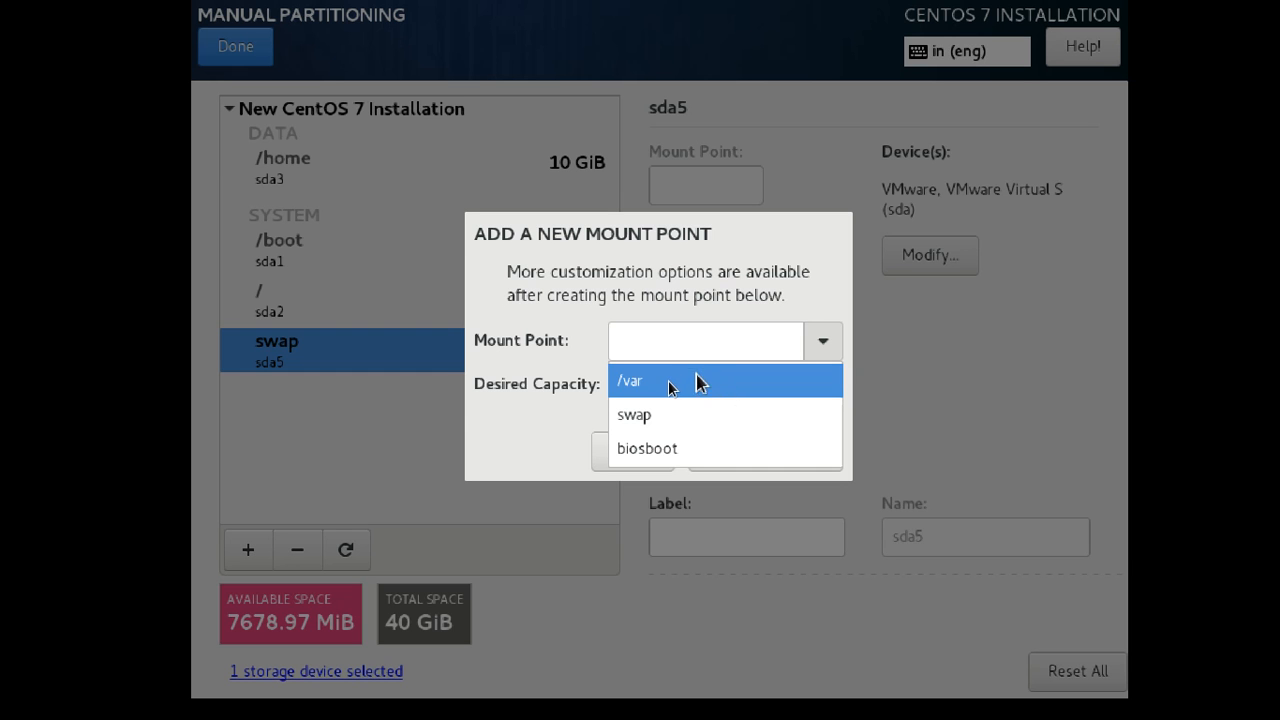
click(394, 432)
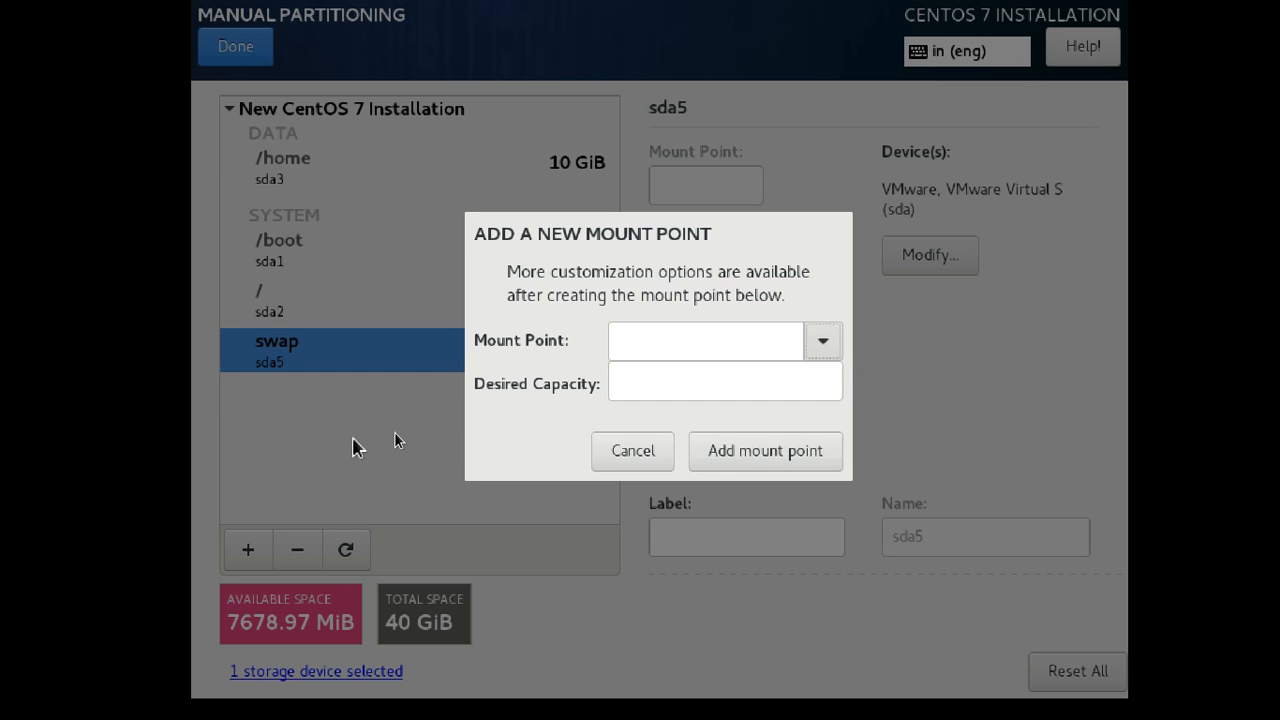
click(632, 445)
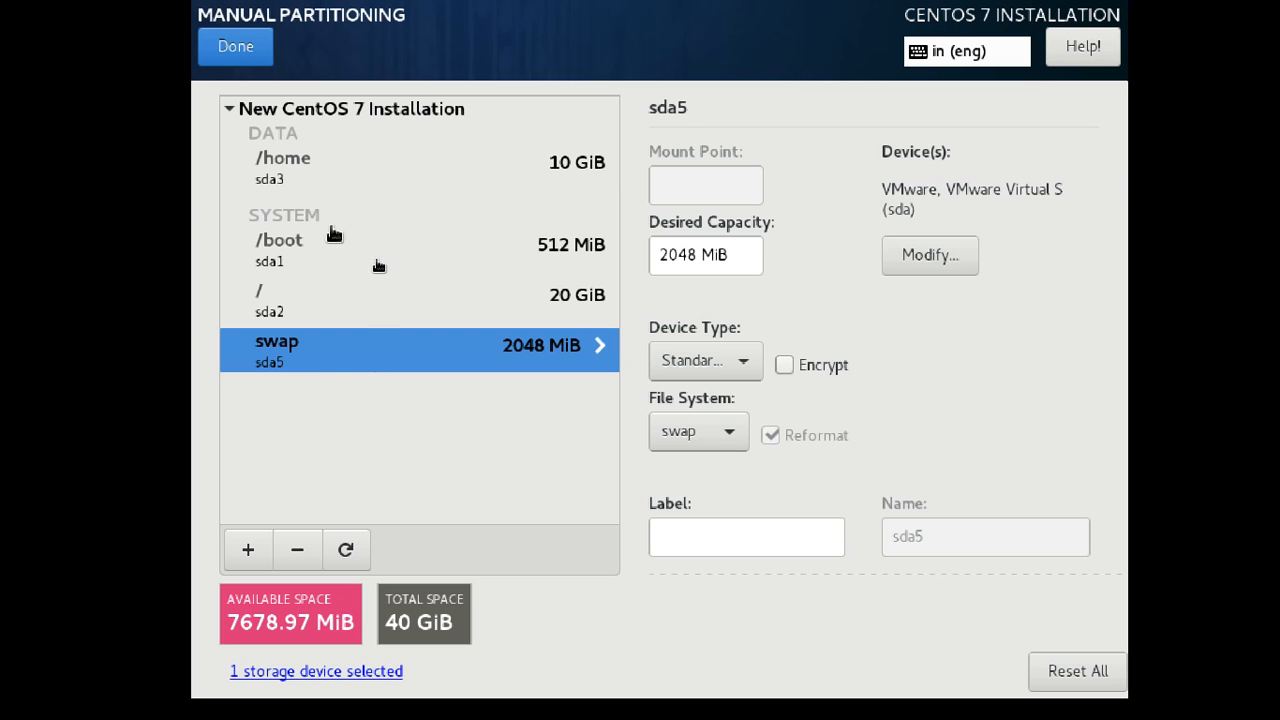
Finish the manual layout and accept the Summary of Changes for the partitioning.
click(240, 47)
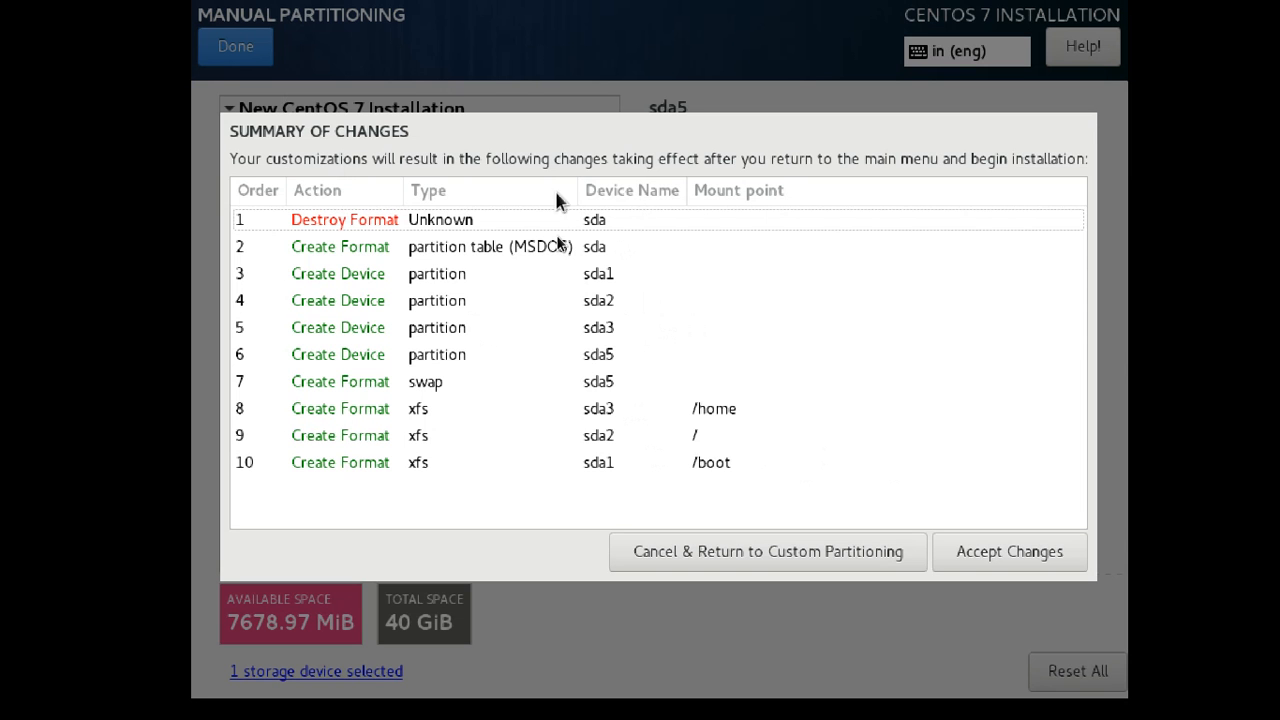
click(1005, 555)
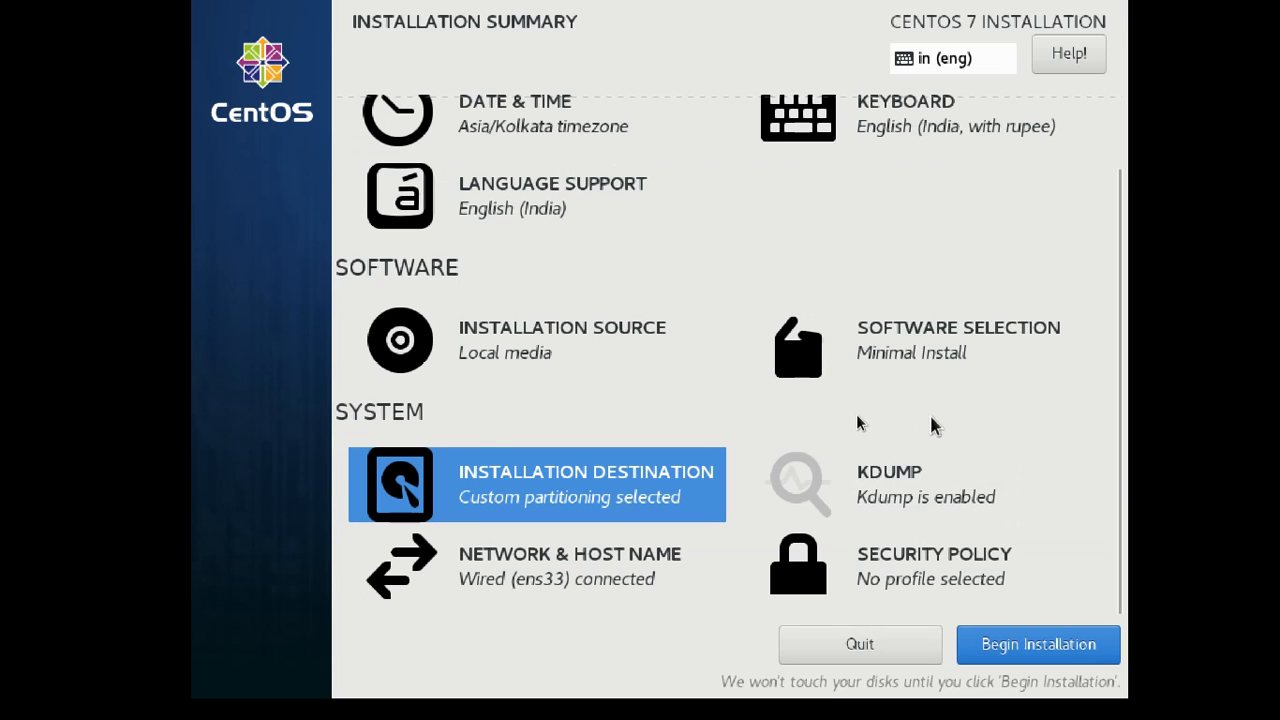
scroll(948, 438, up, 2)
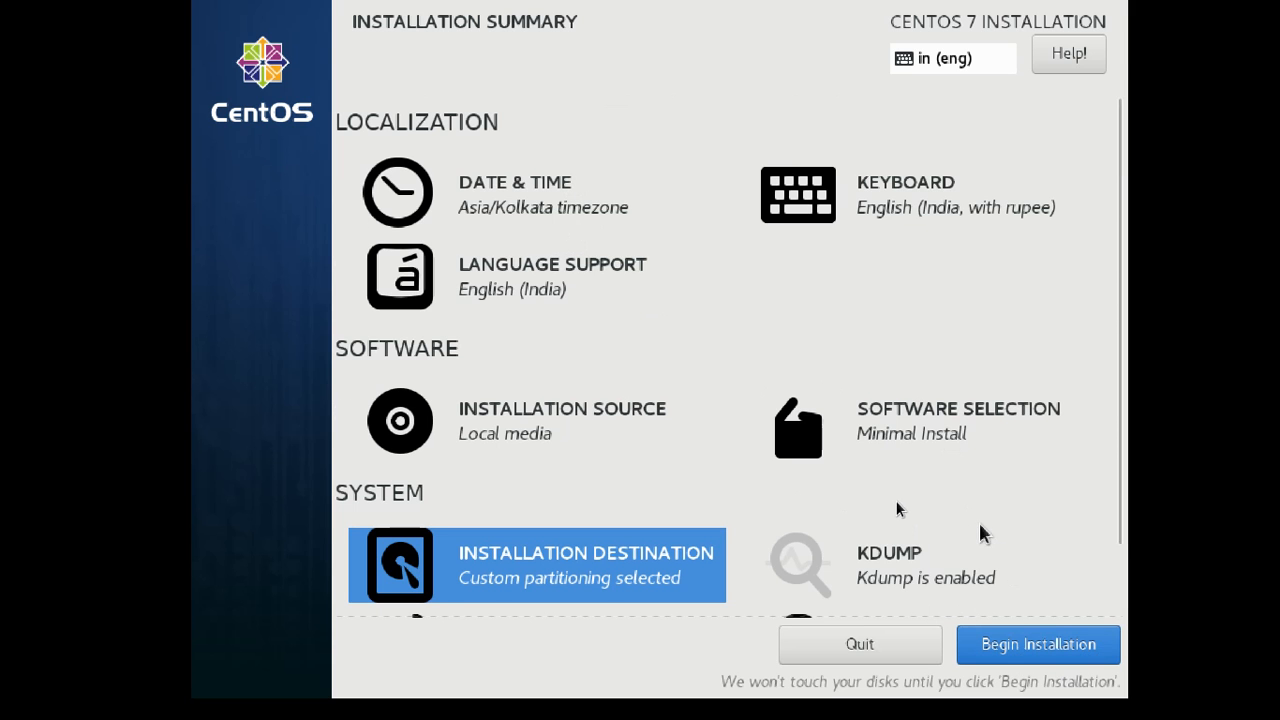
scroll(966, 503, down, 2)
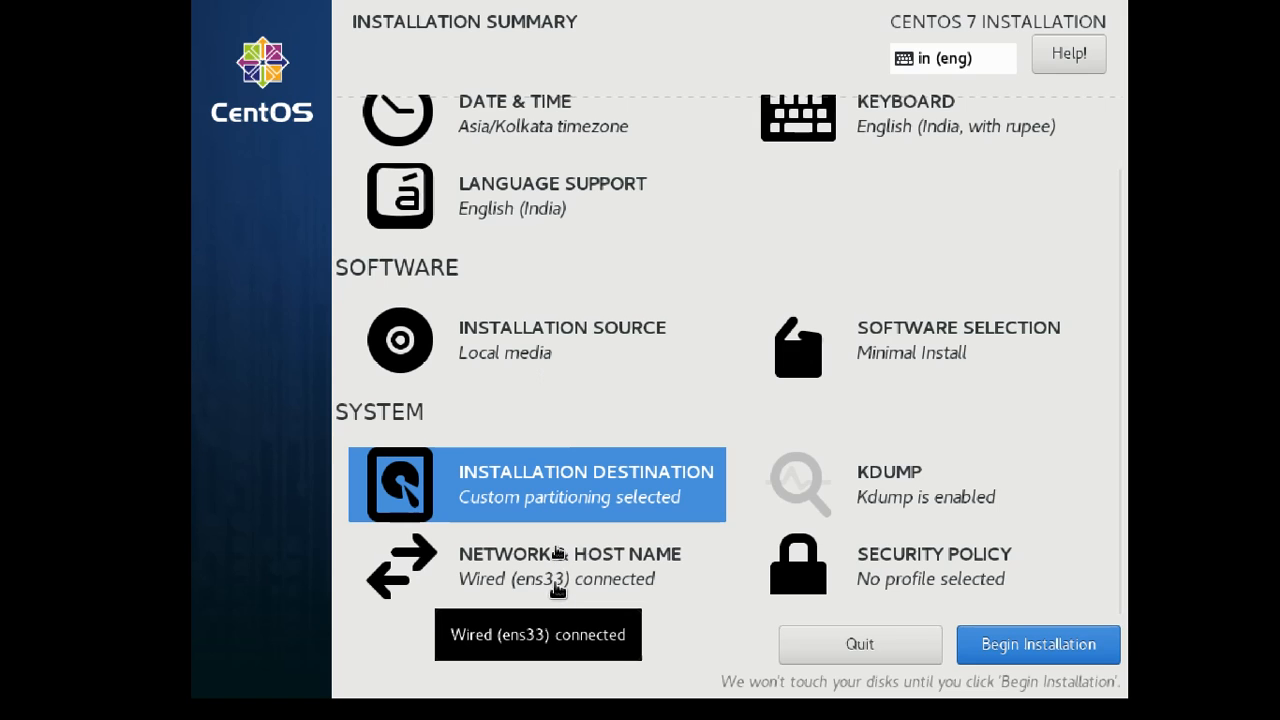
click(558, 592)
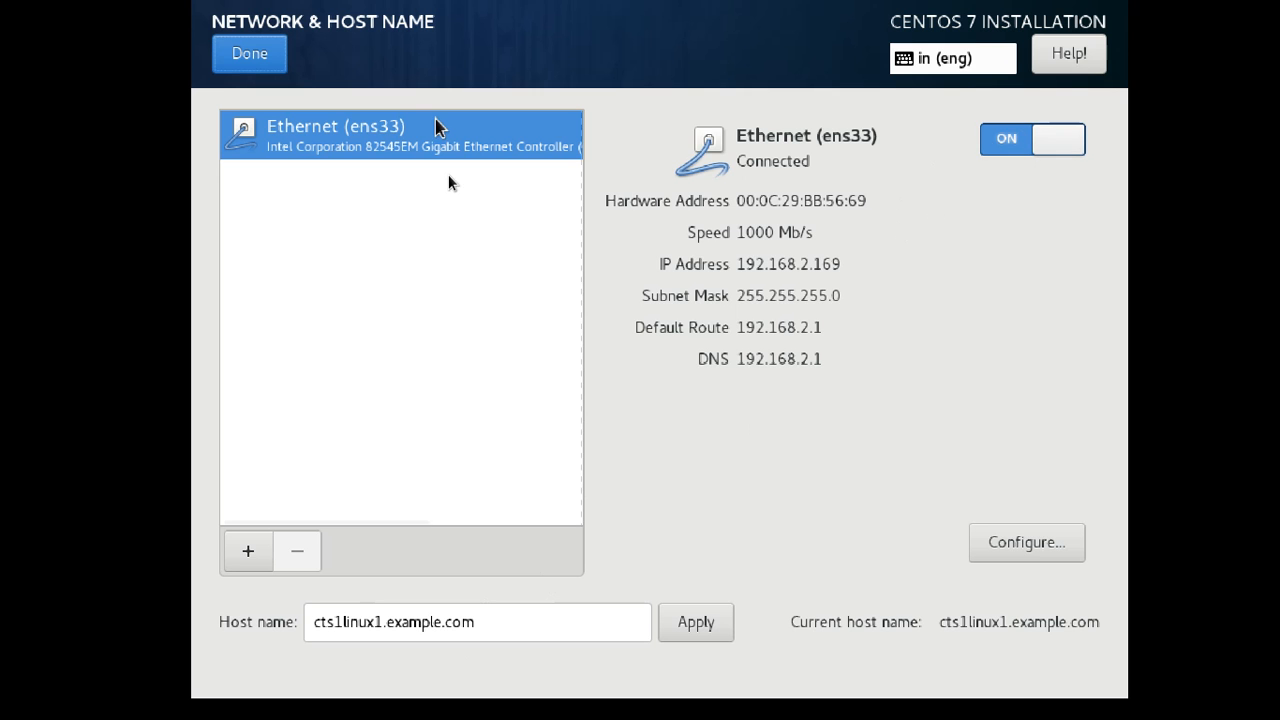
click(252, 52)
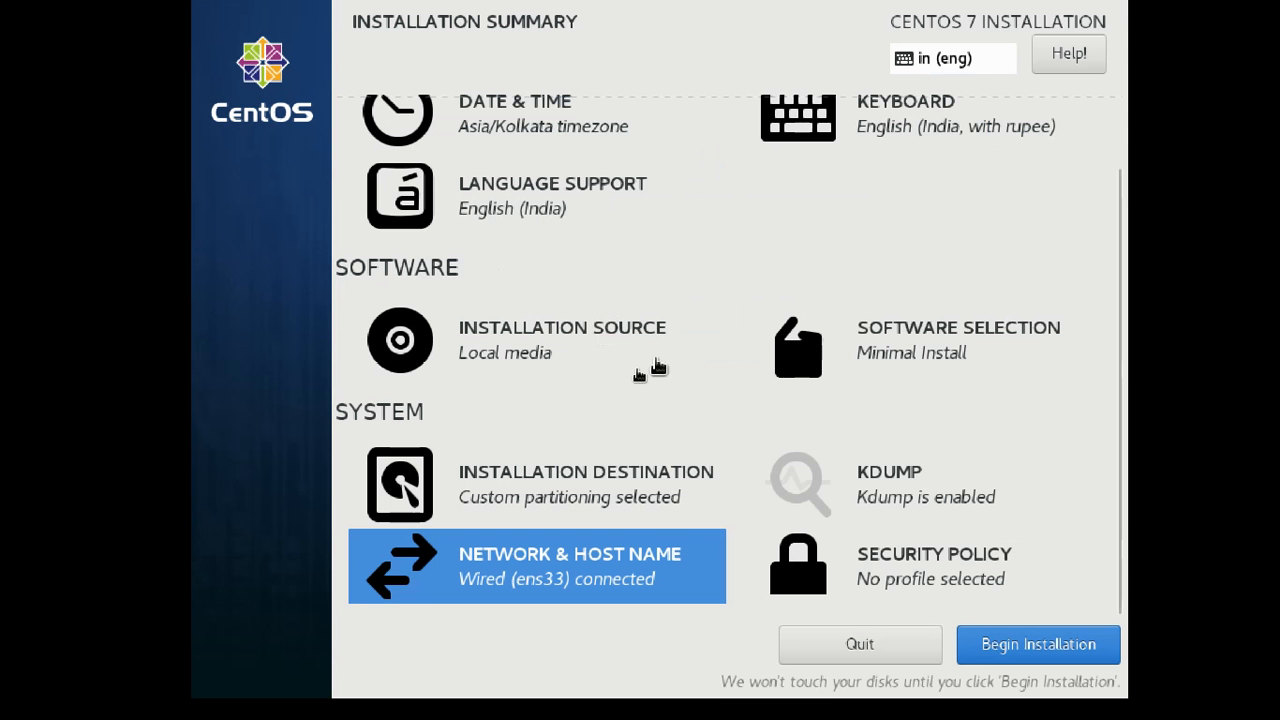
scroll(680, 420, up, 1)
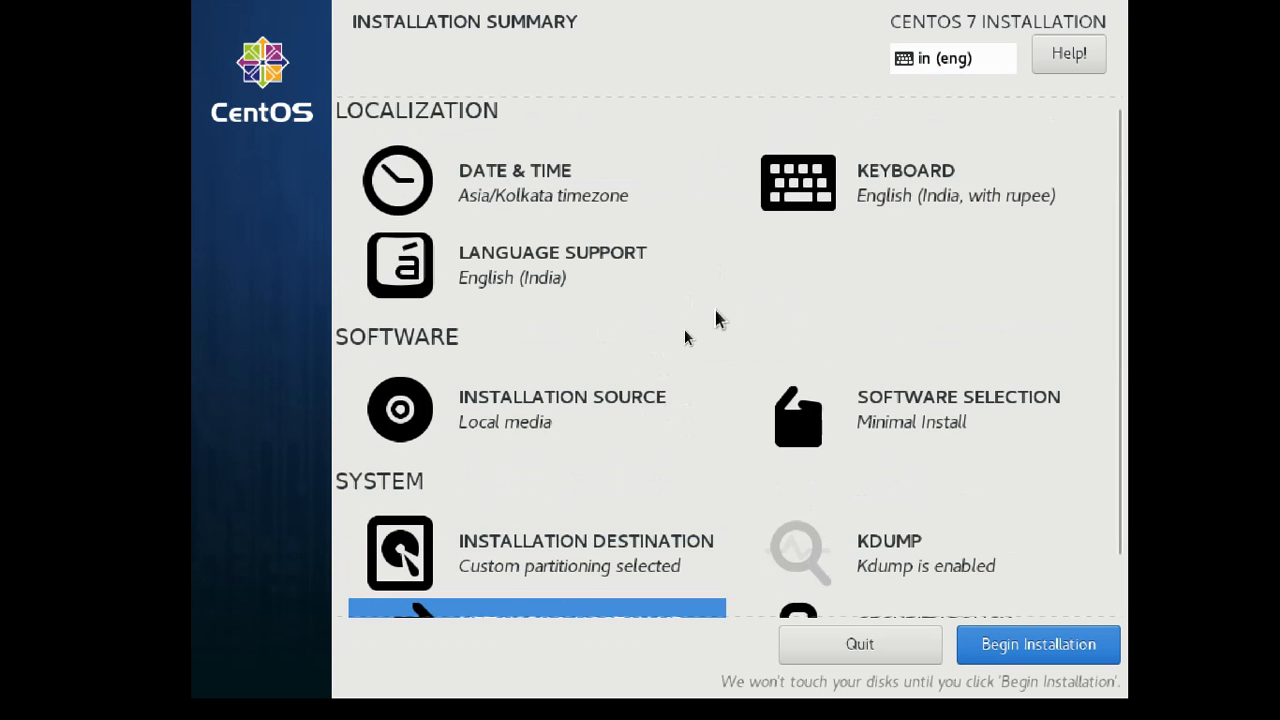
scroll(686, 337, up, 1)
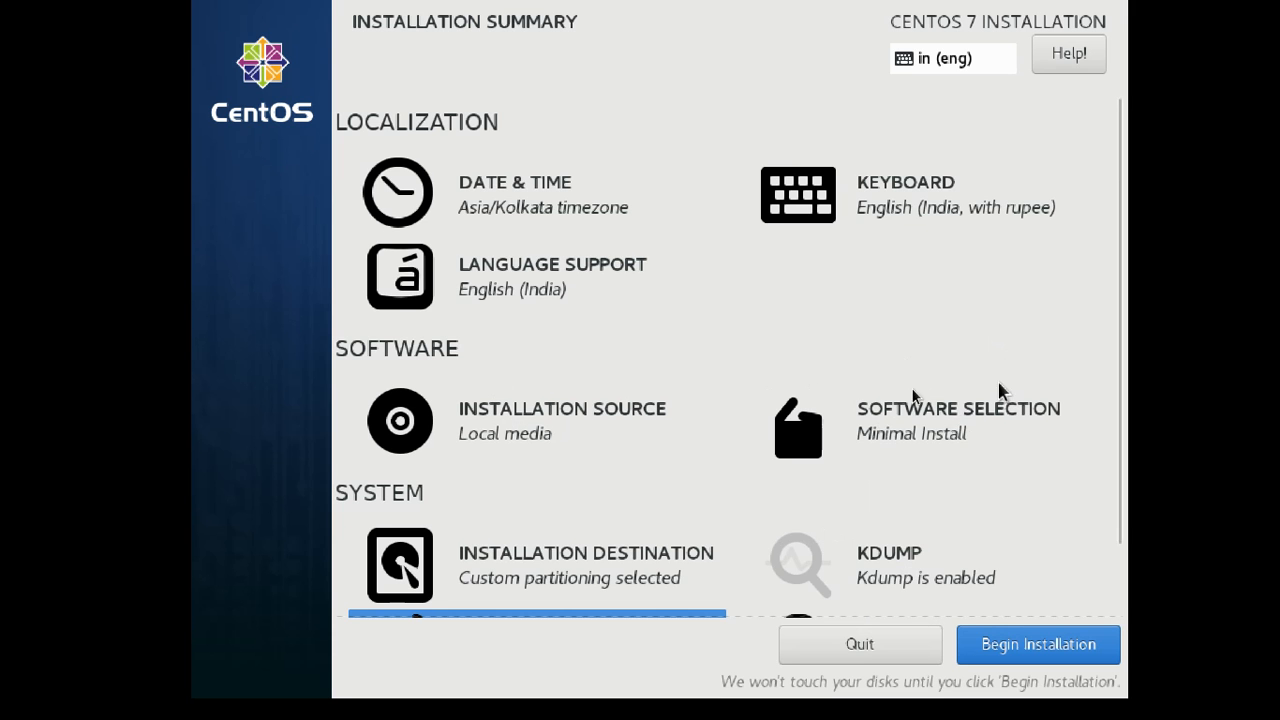
scroll(921, 417, down, 2)
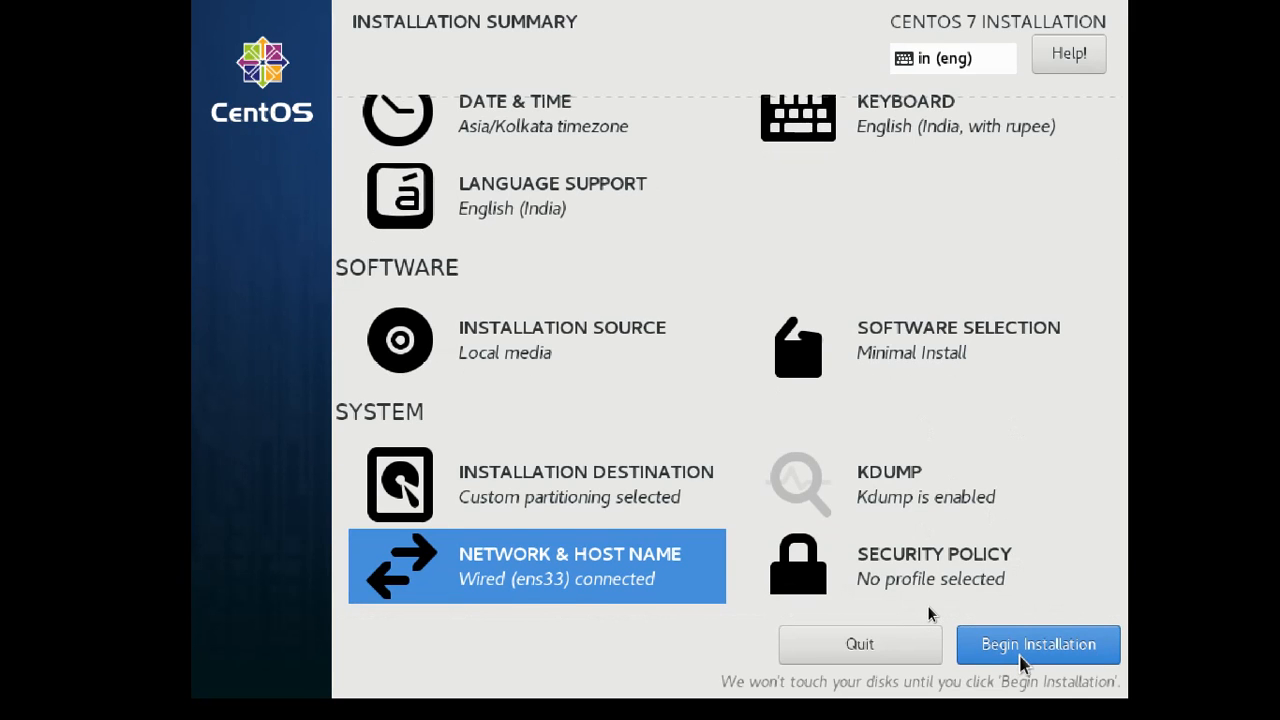
Begin the CentOS installation and bring up the Root Password page.
click(1020, 650)
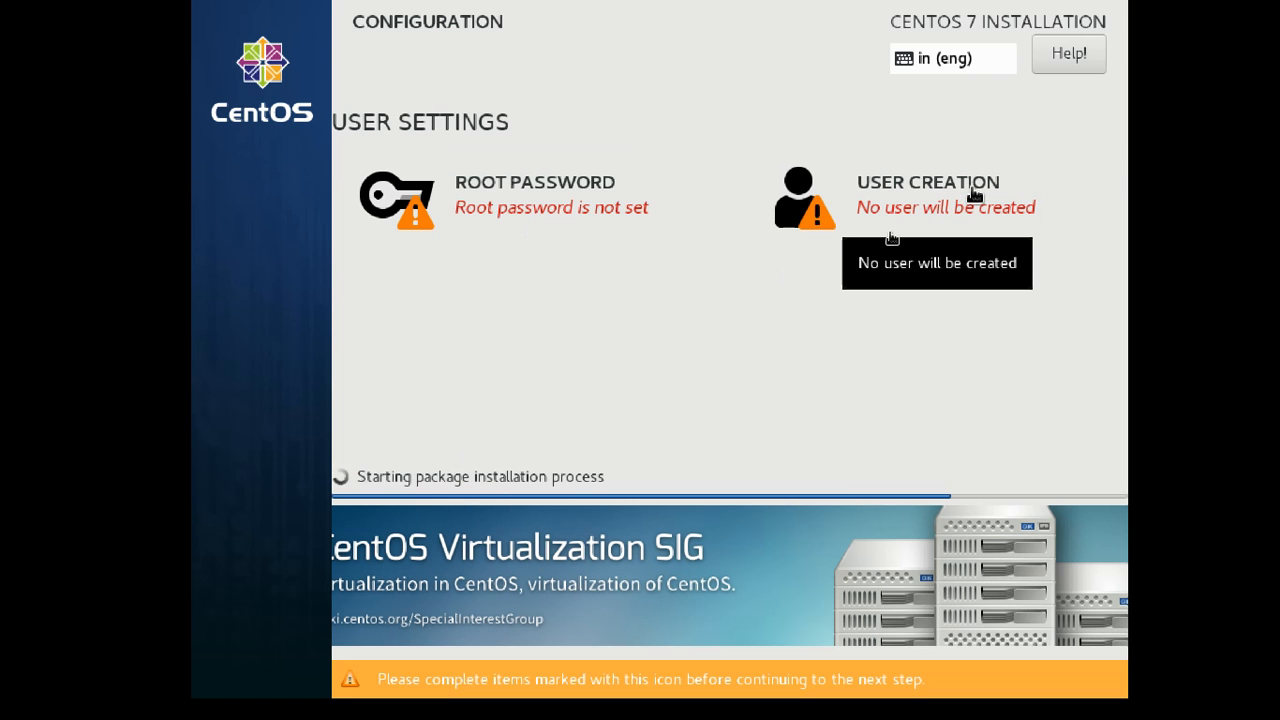
click(484, 194)
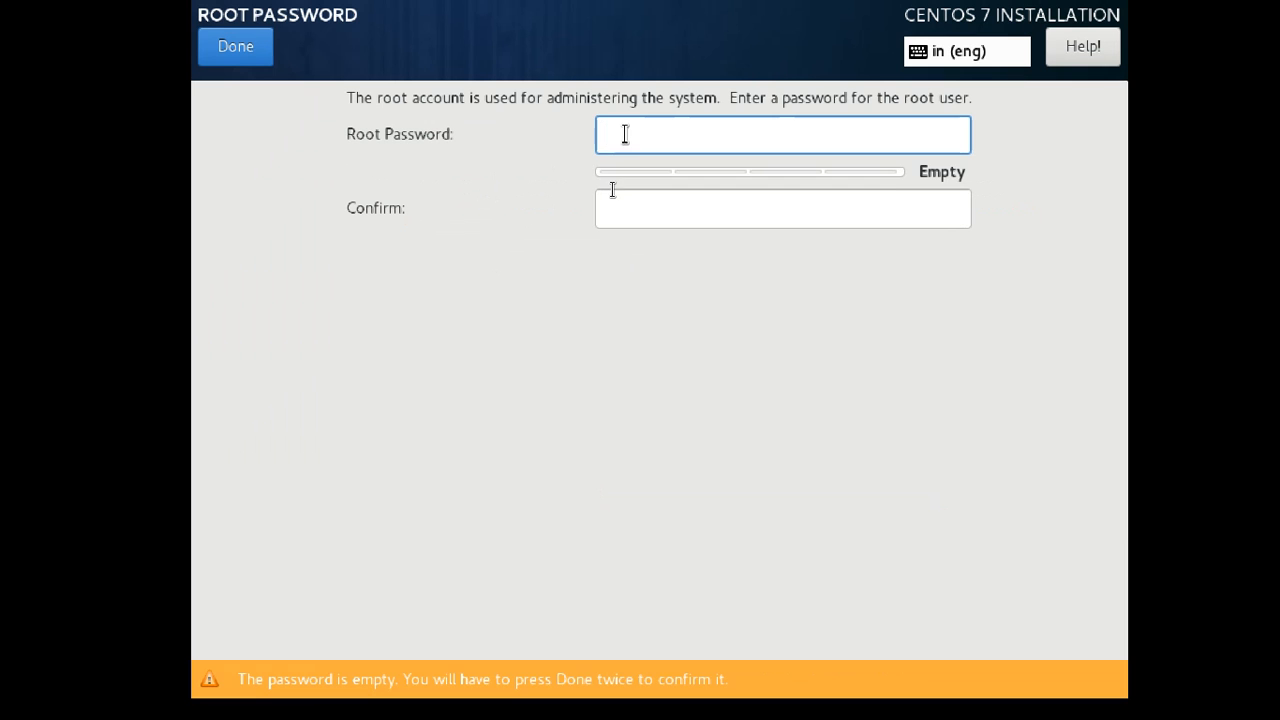
Enter and confirm the root password, accepting it despite the weak-password warning.
text(••)
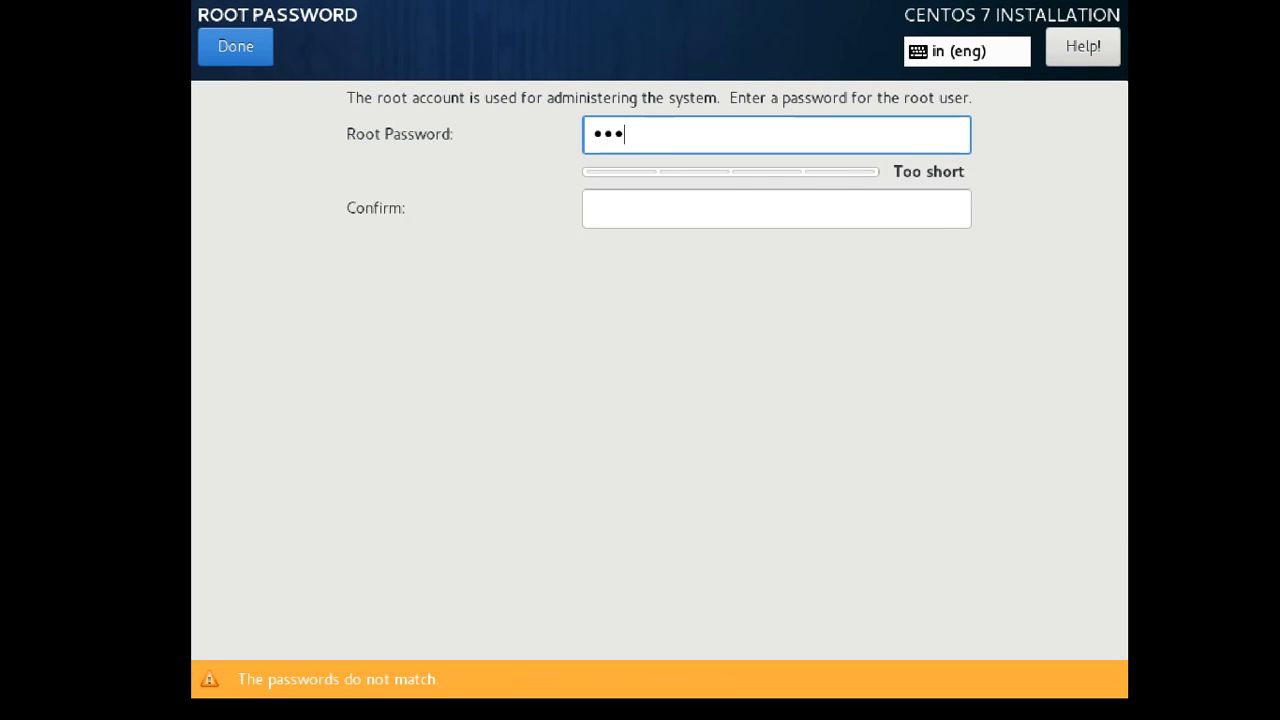
text(••••)
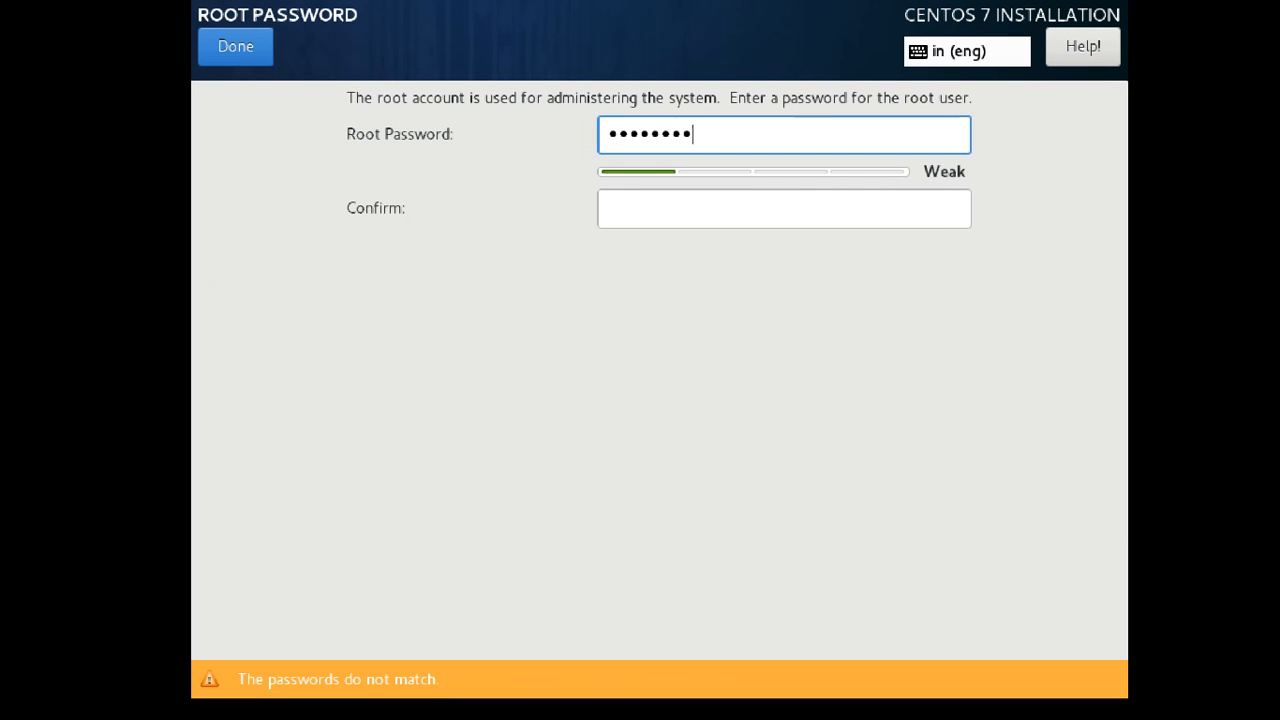
click(612, 192)
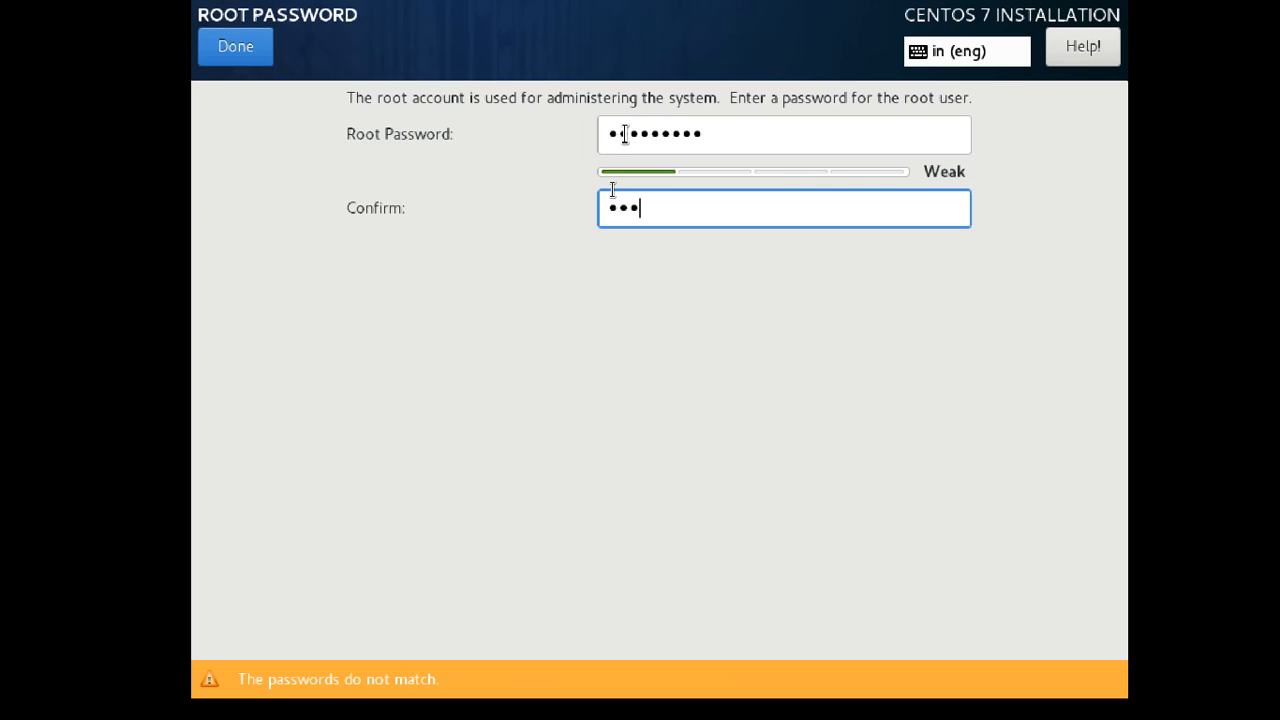
text(•••••••••)
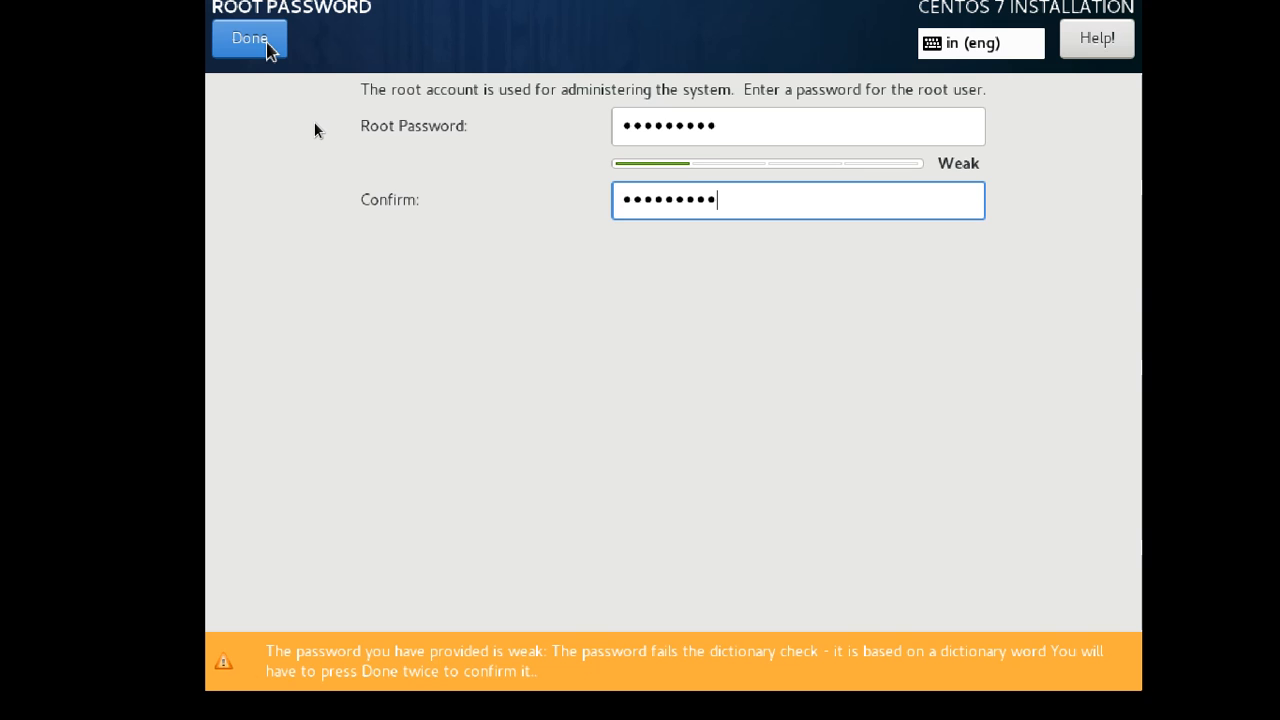
click(250, 40)
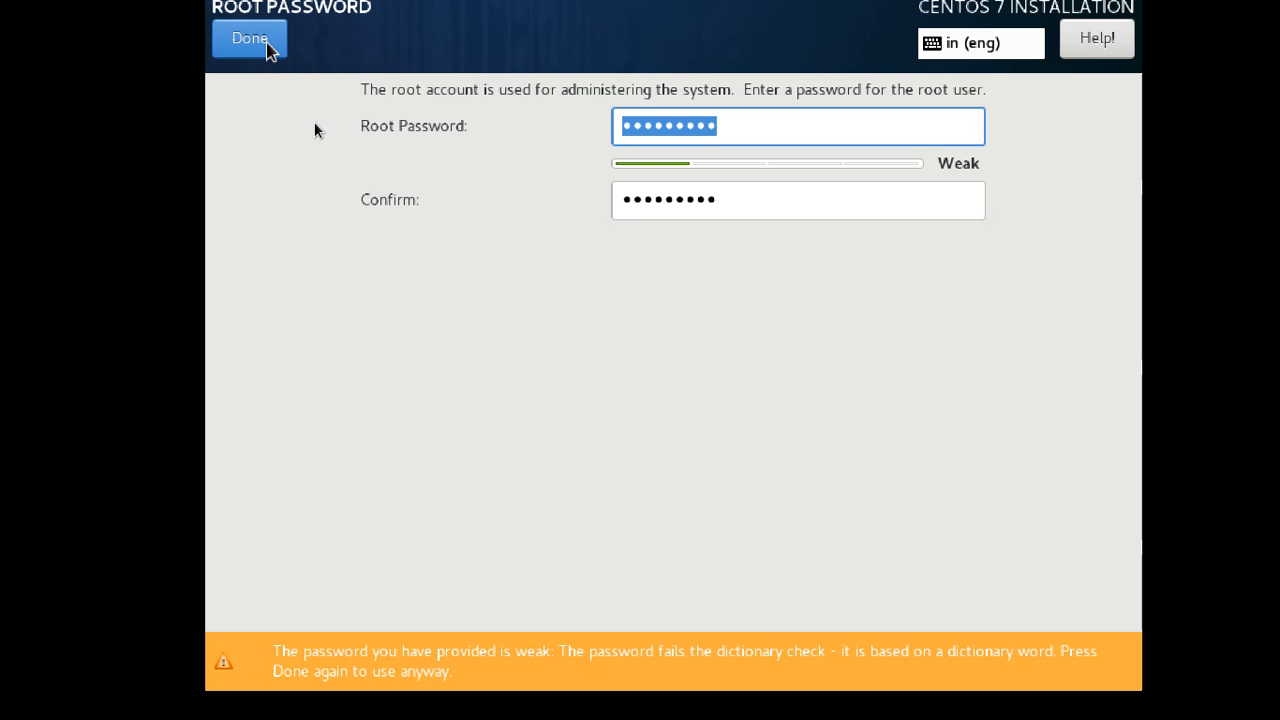
click(262, 40)
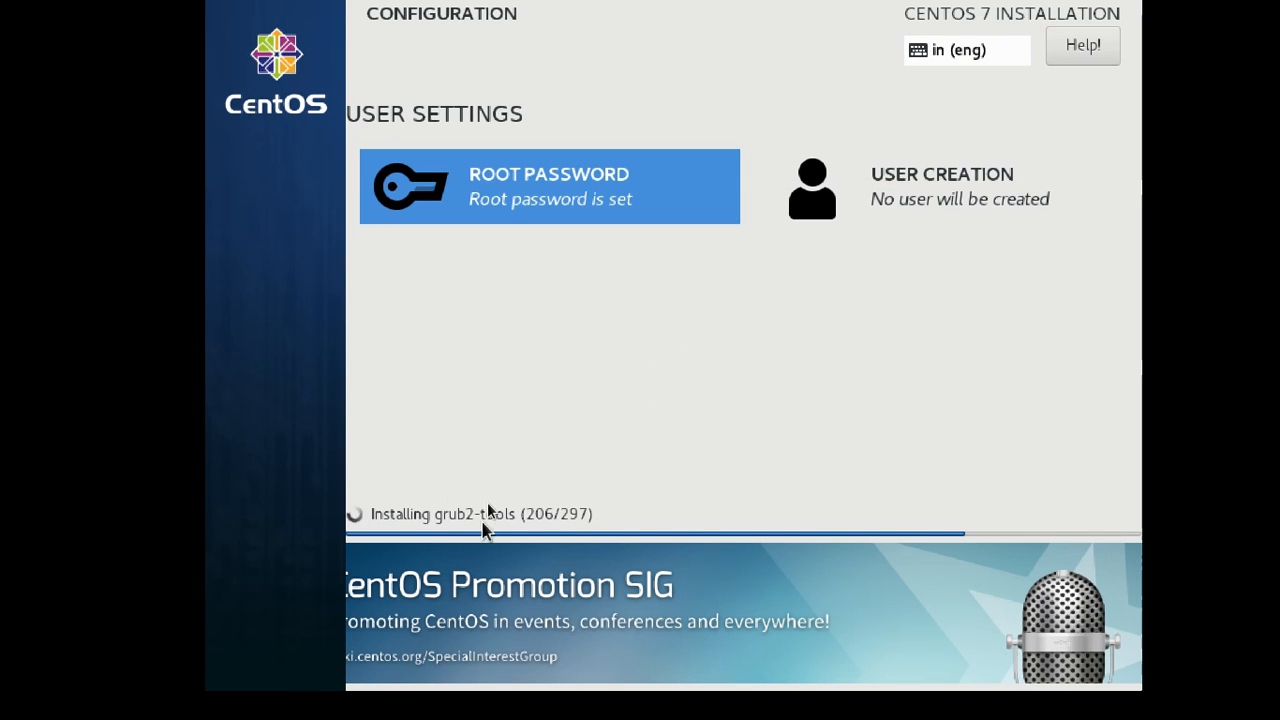
Create user 'student' with a confirmed password, accepting the weak-password warning.
click(952, 188)
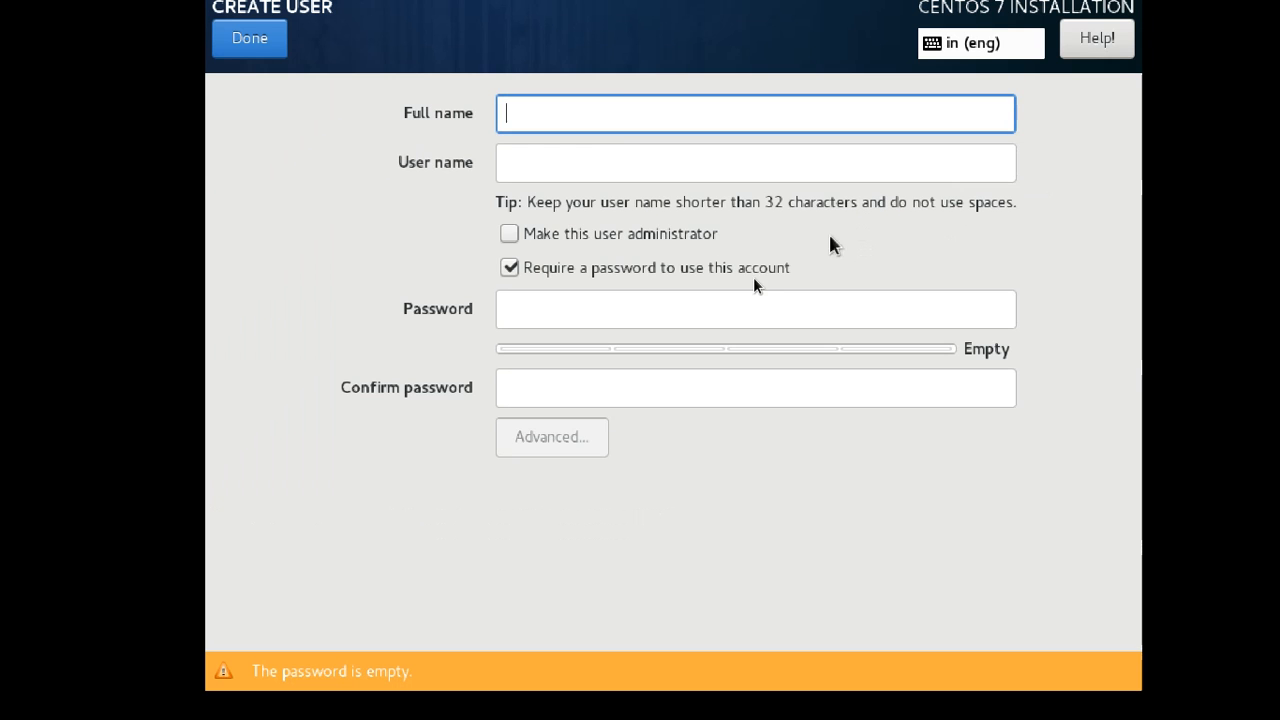
text(student)
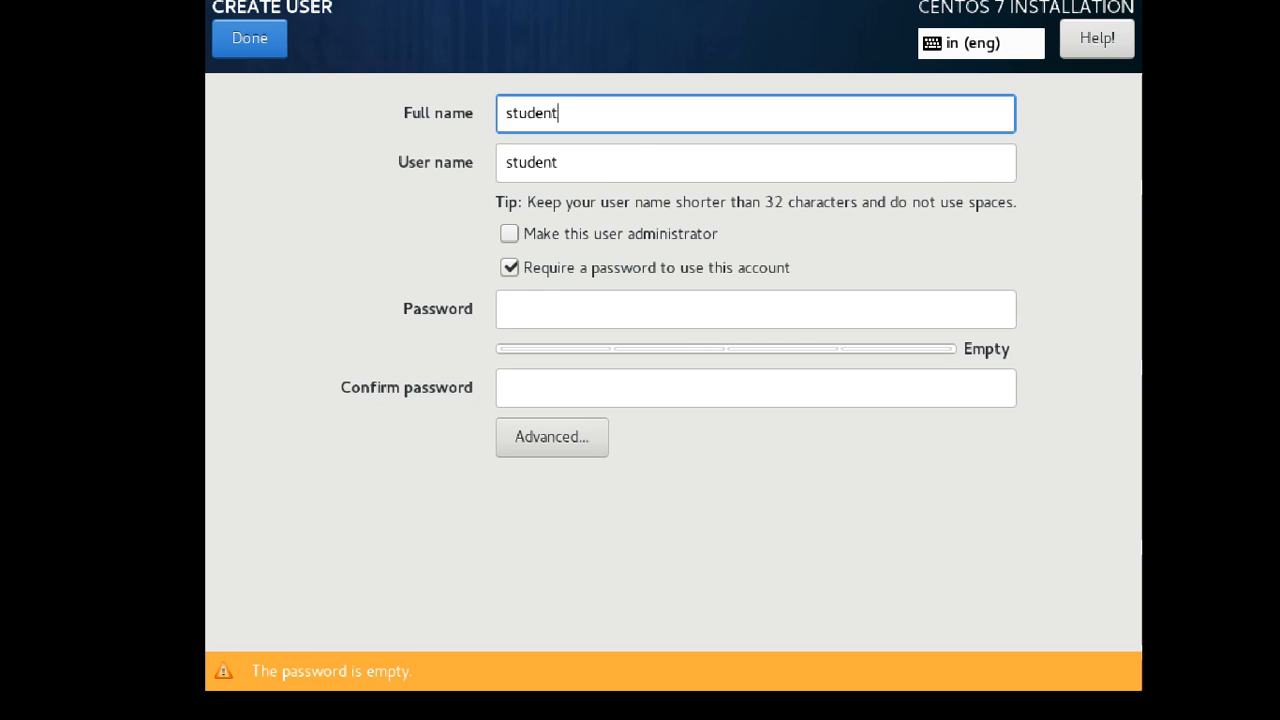
click(532, 318)
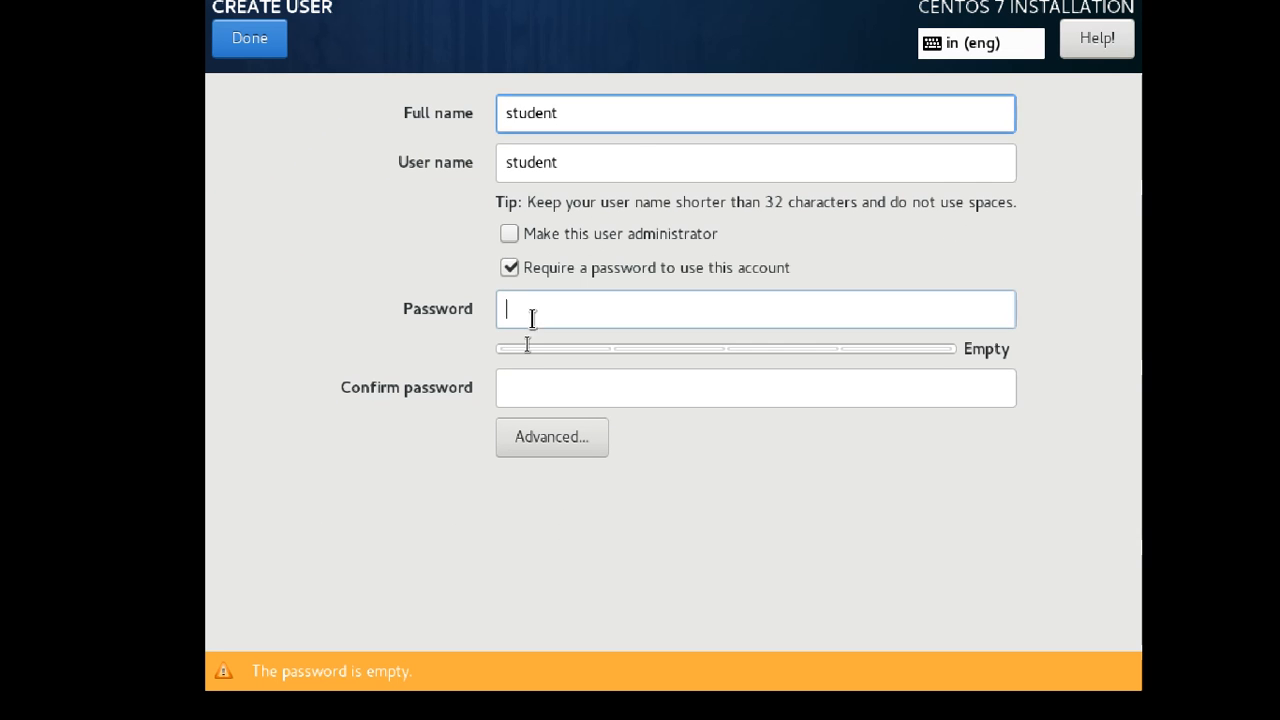
text(student)
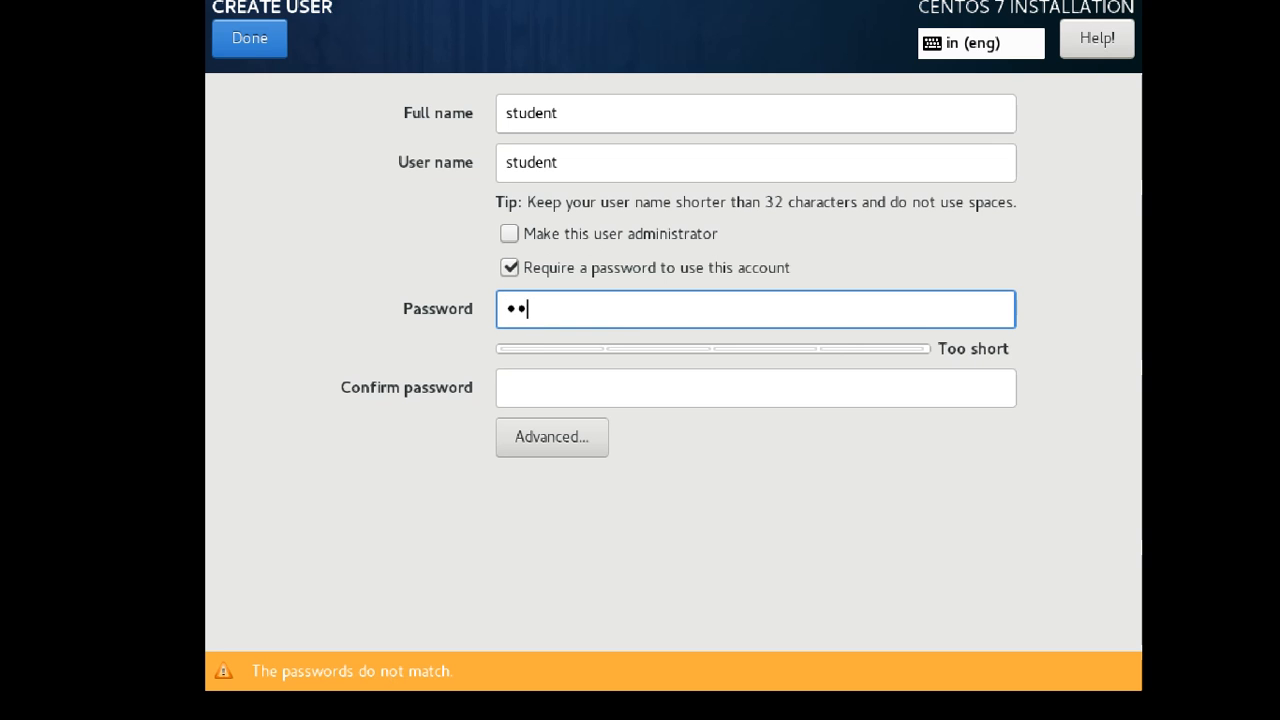
key(Tab)
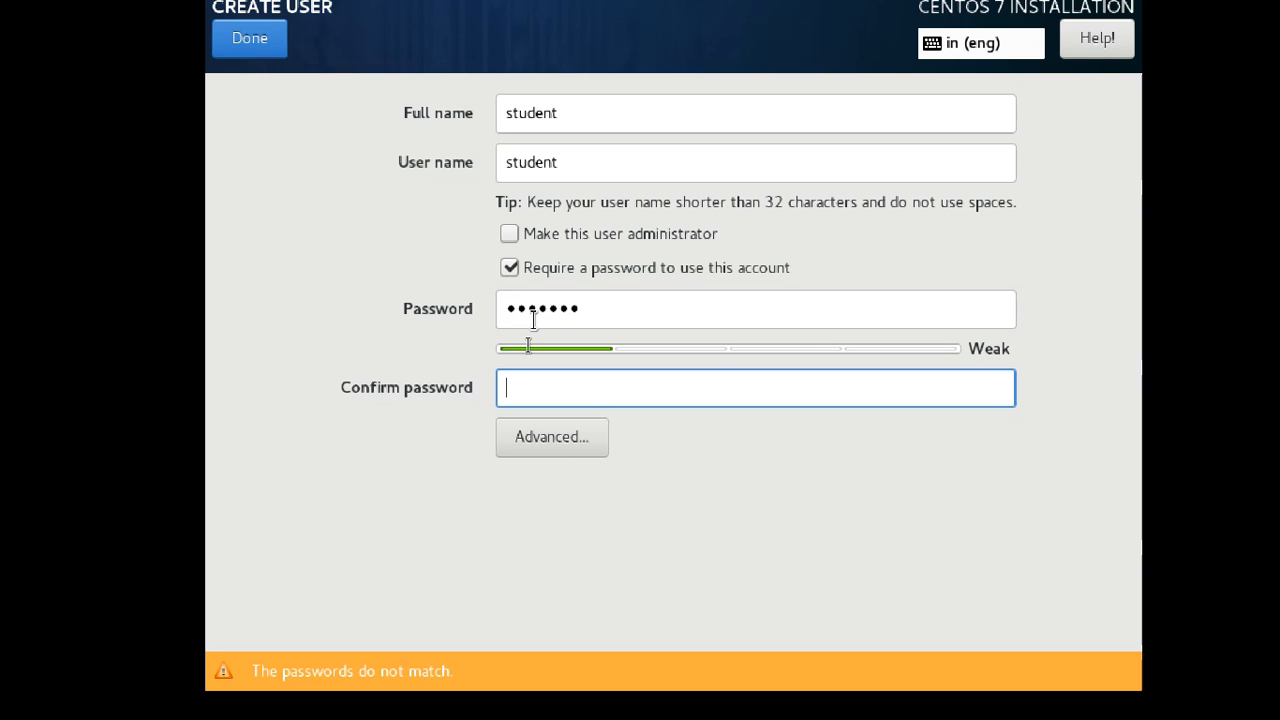
text(student)
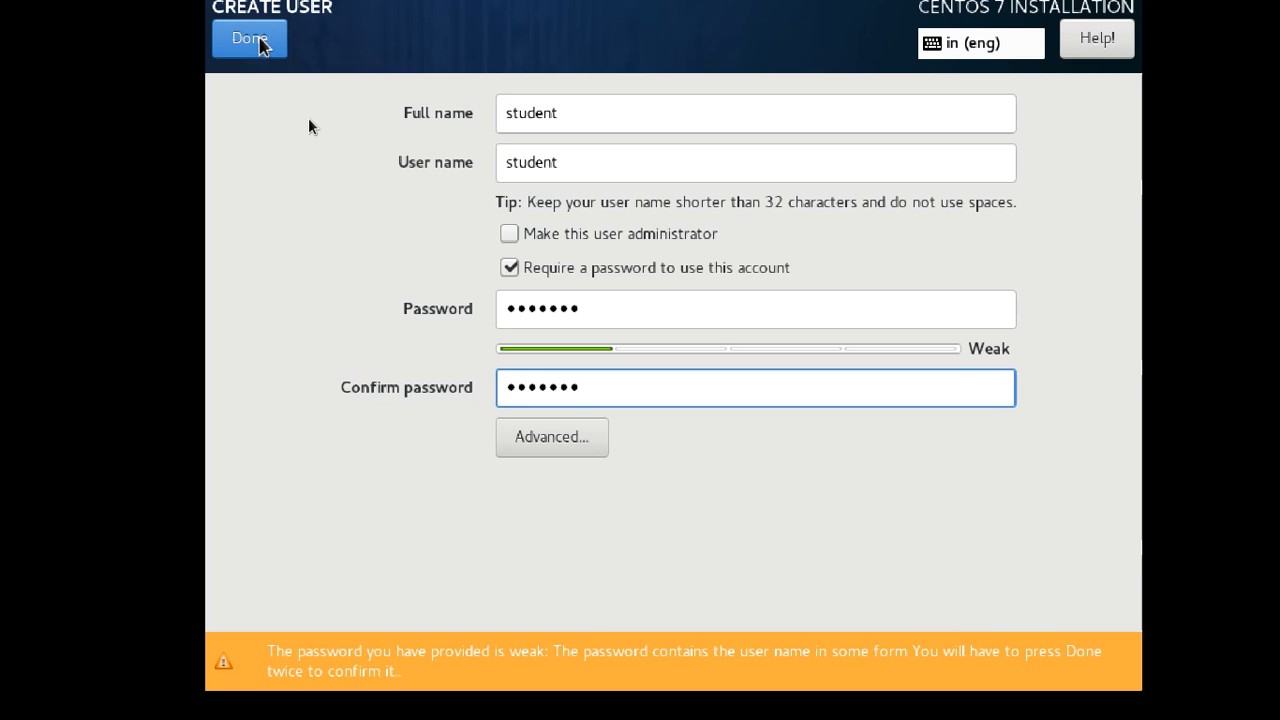
click(259, 39)
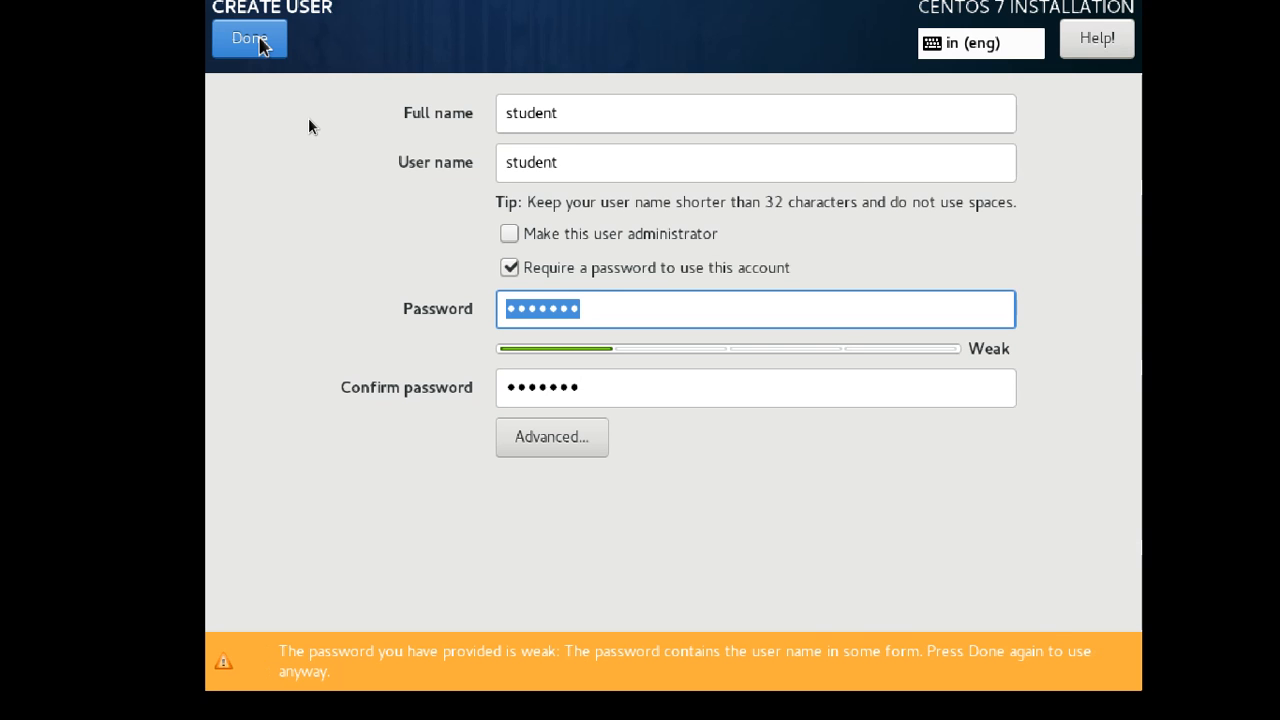
click(259, 39)
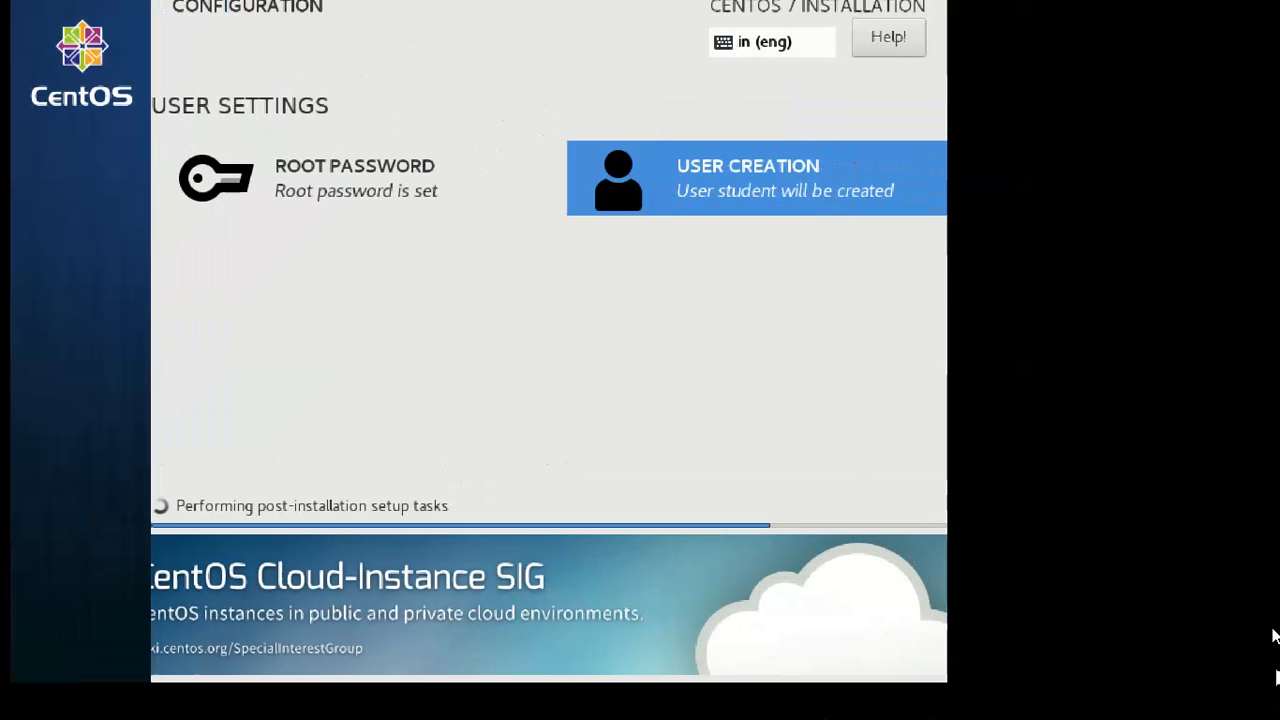
Exit VM full-screen mode, reset the Magnifier to 100% and move it to the top-right.
mouse_move(434, 9)
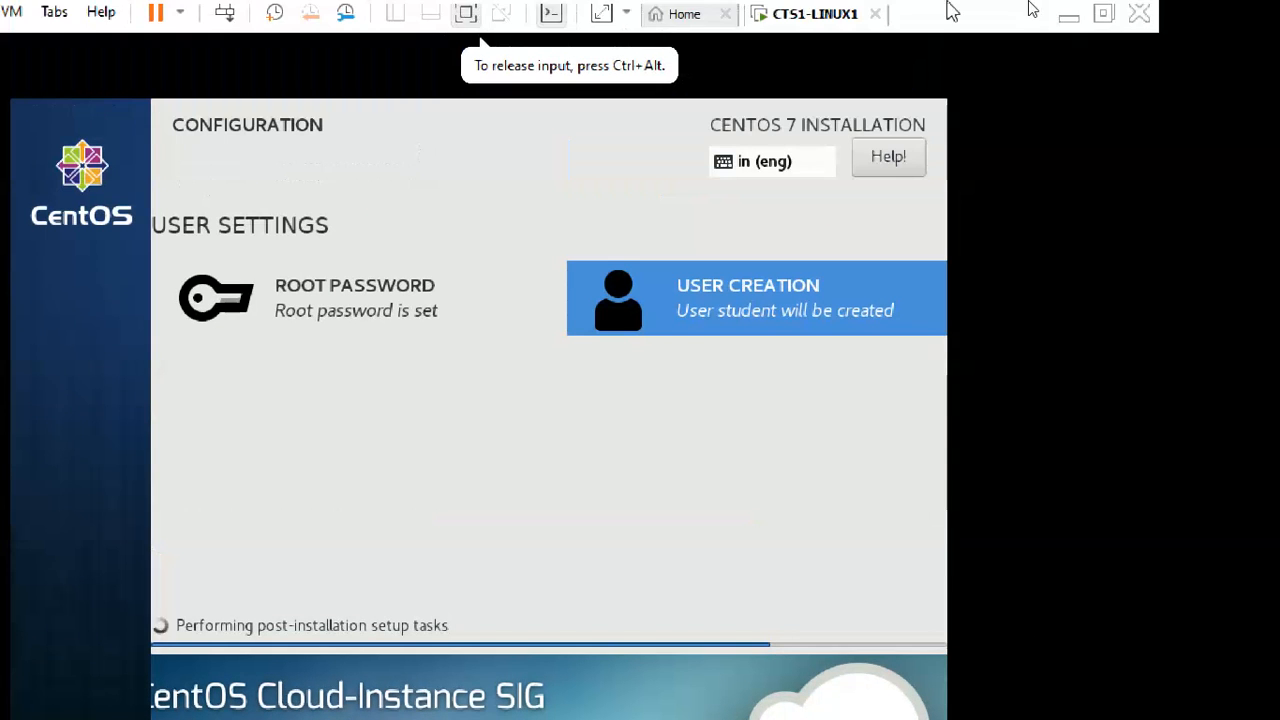
click(1103, 13)
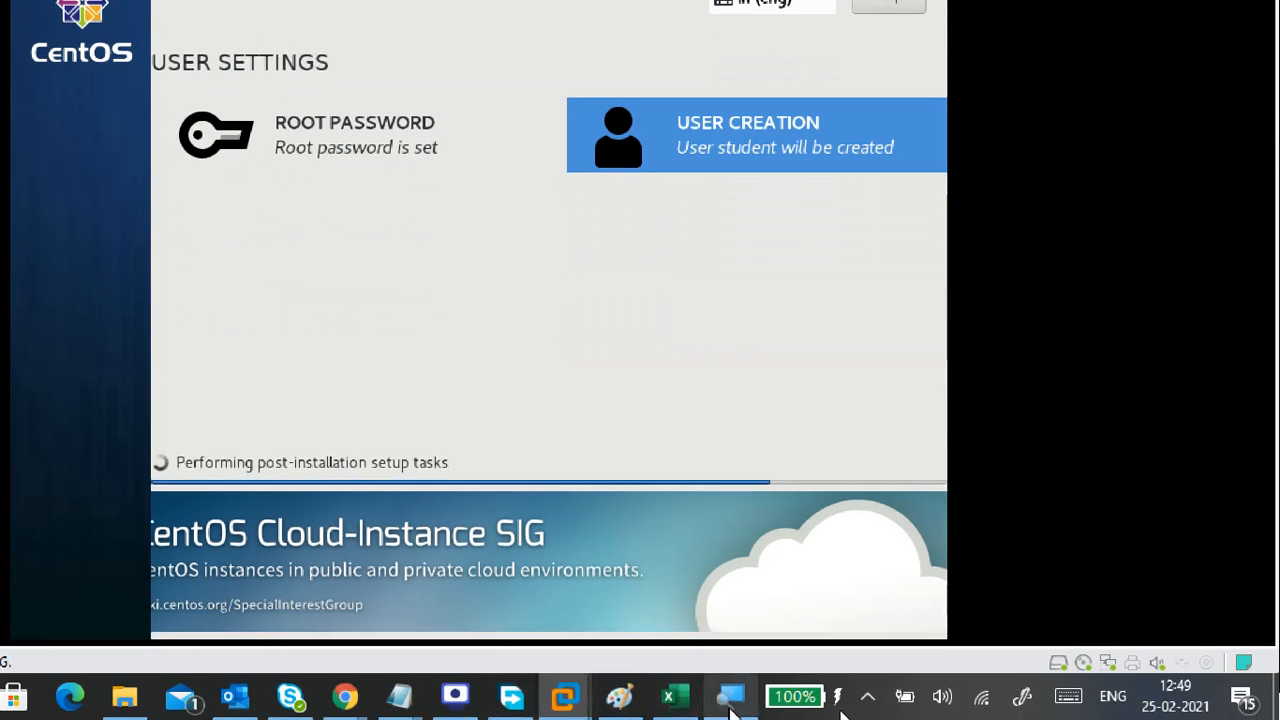
click(731, 698)
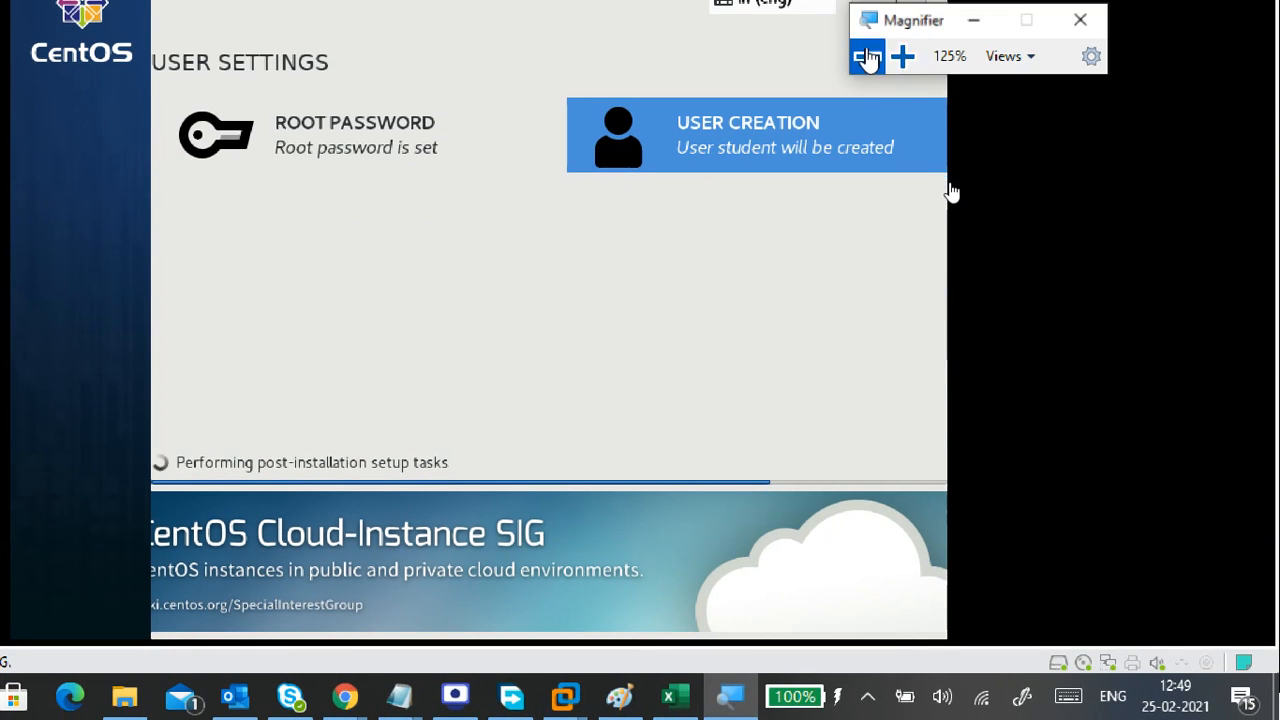
click(866, 57)
click(896, 37)
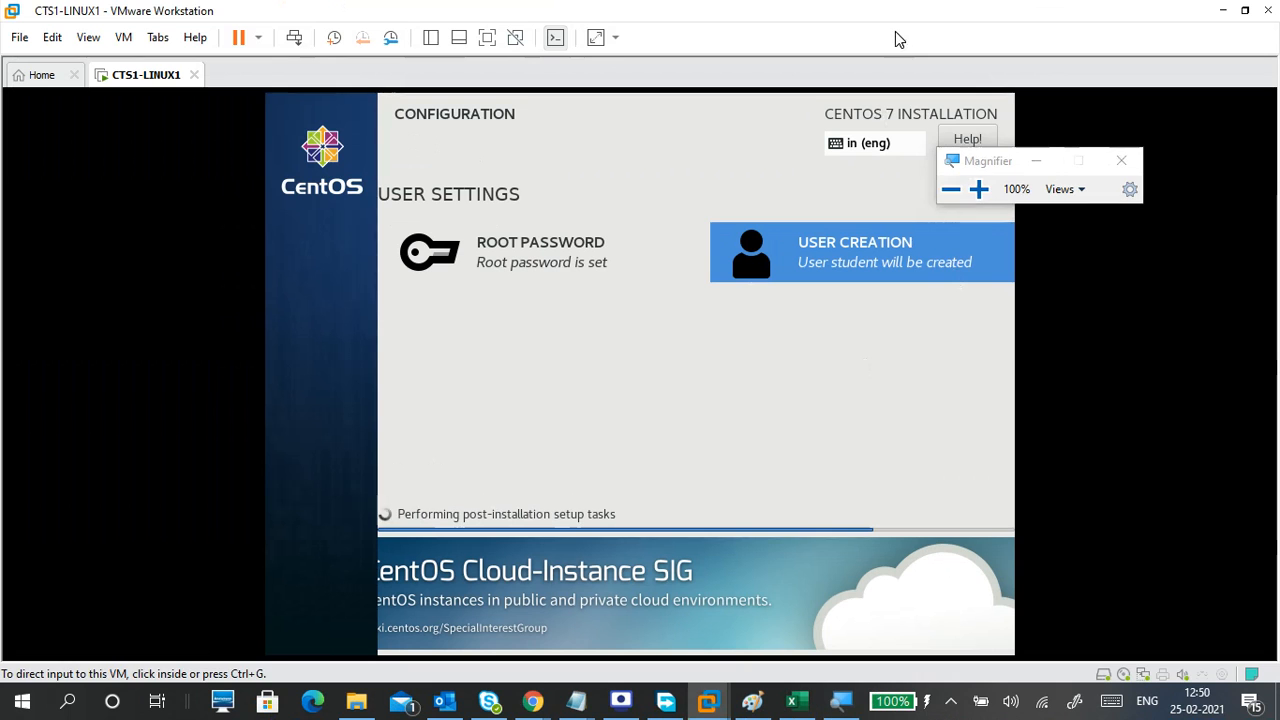
drag(963, 163, 1028, 28)
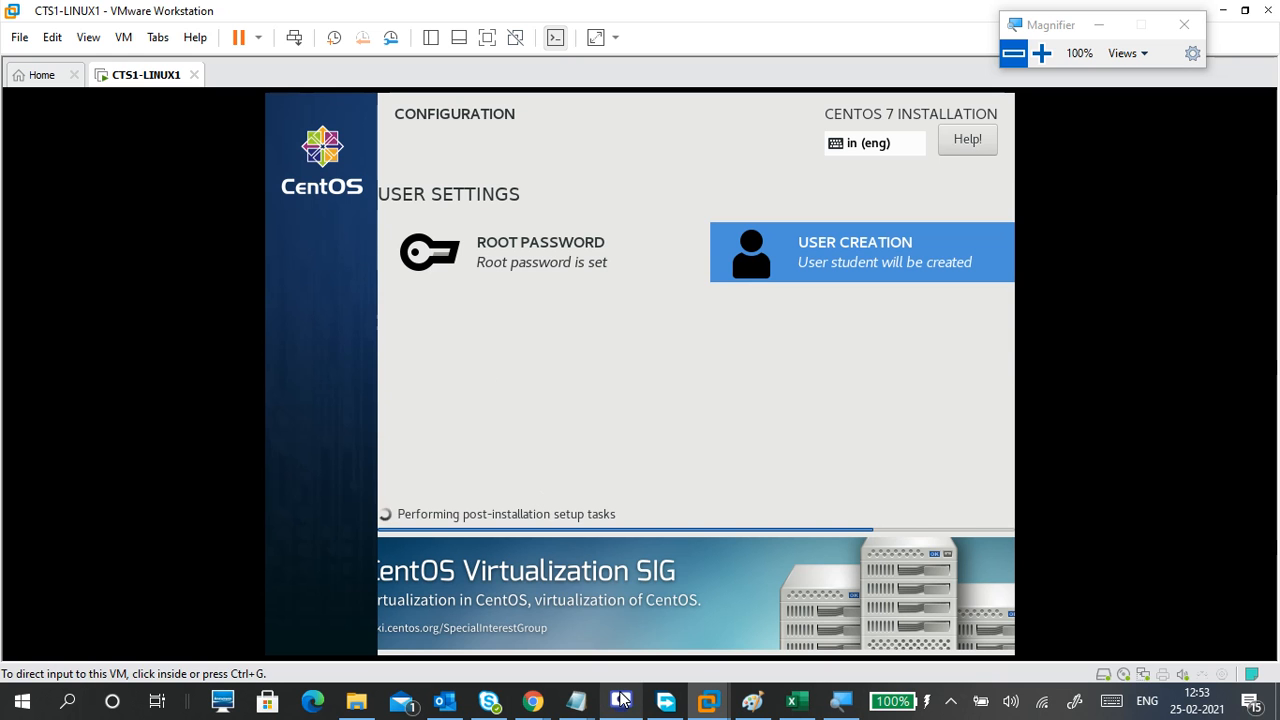
mouse_move(622, 702)
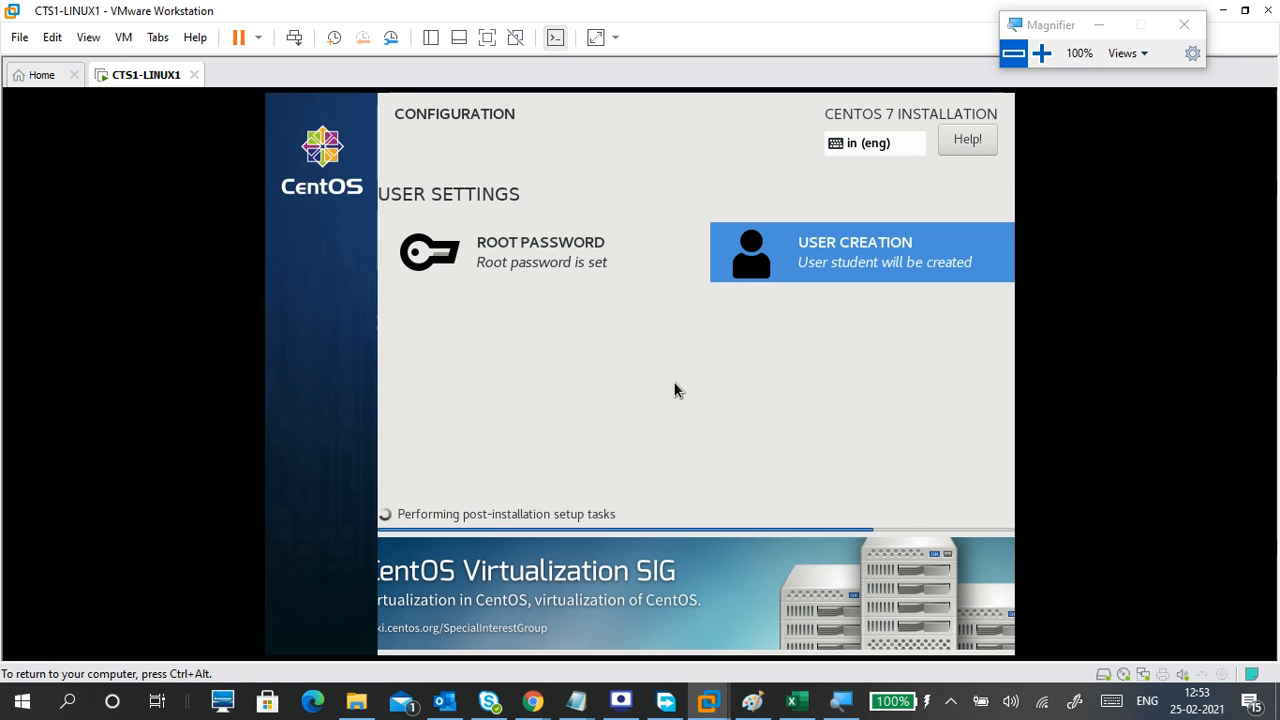
Check the Screen Recorder twice, minimizing it each time to return to the installer.
click(621, 700)
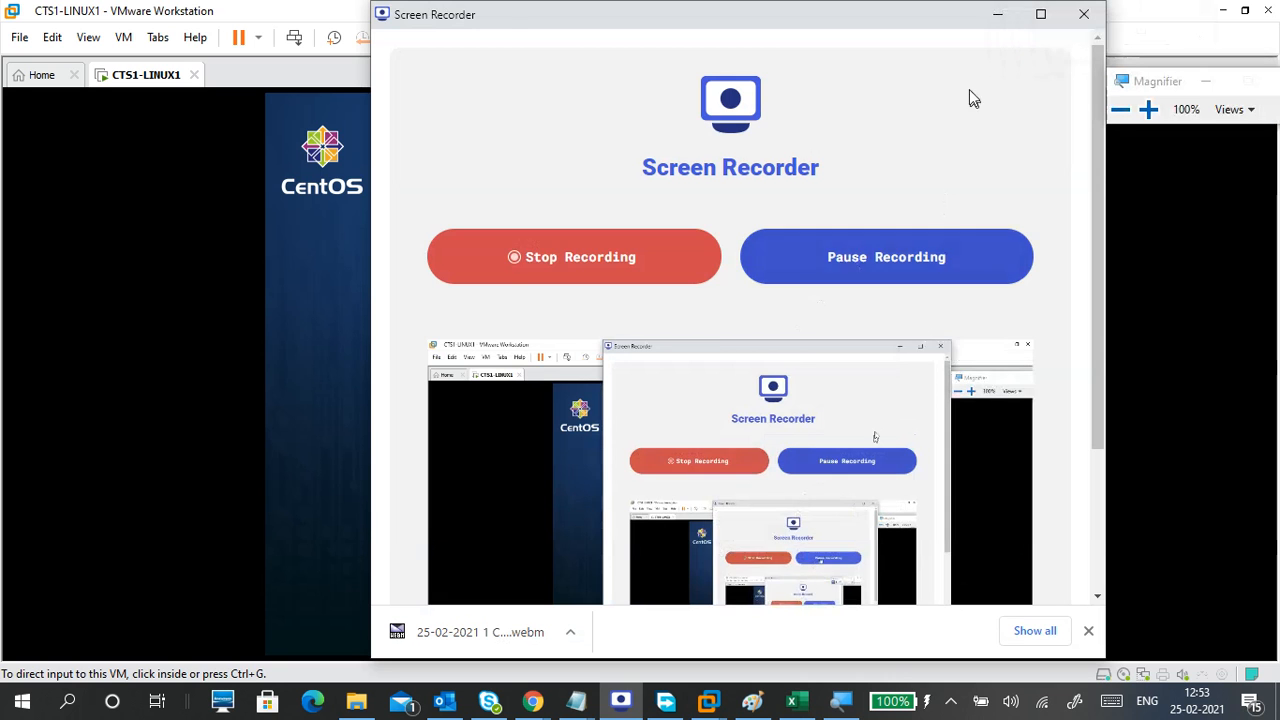
click(991, 14)
click(820, 232)
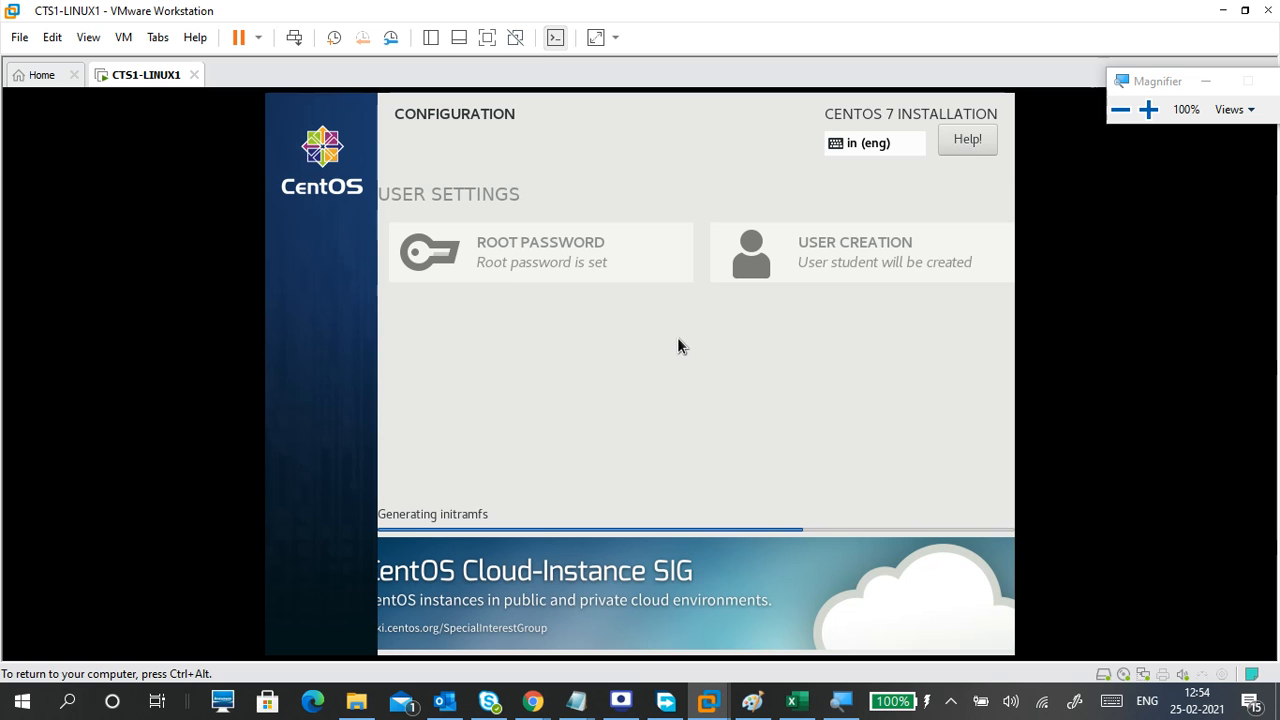
click(619, 703)
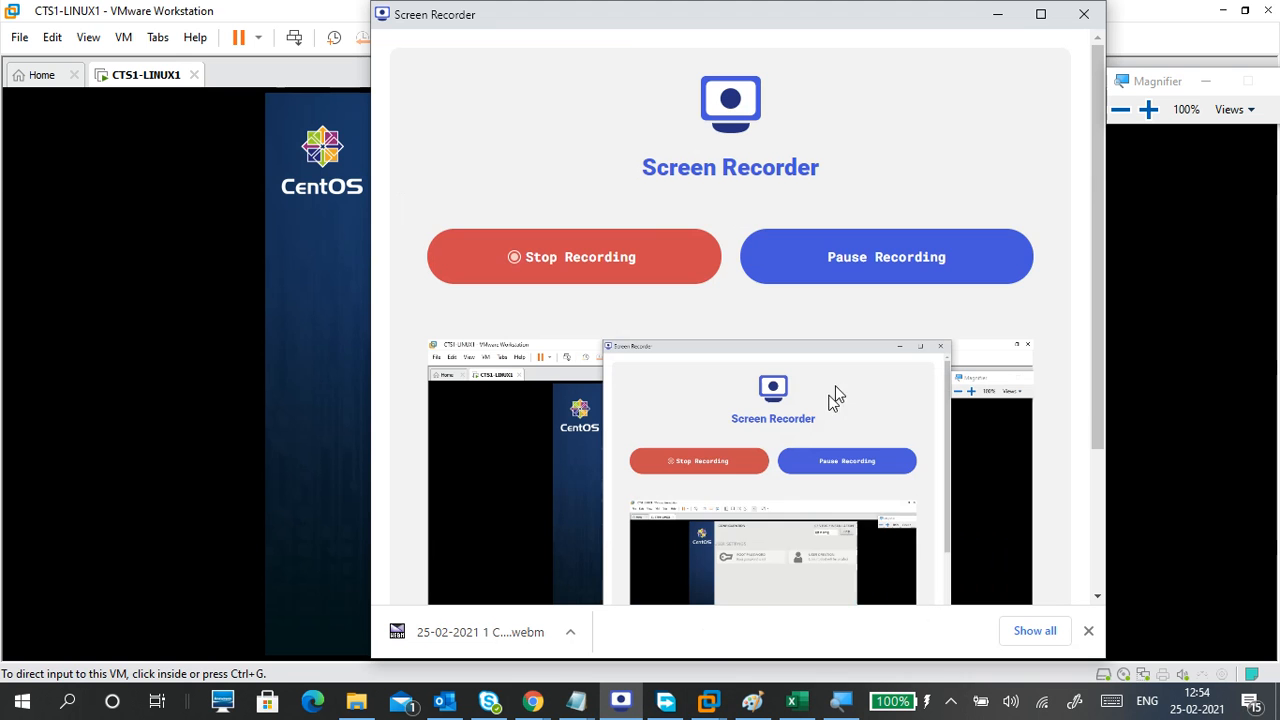
click(997, 18)
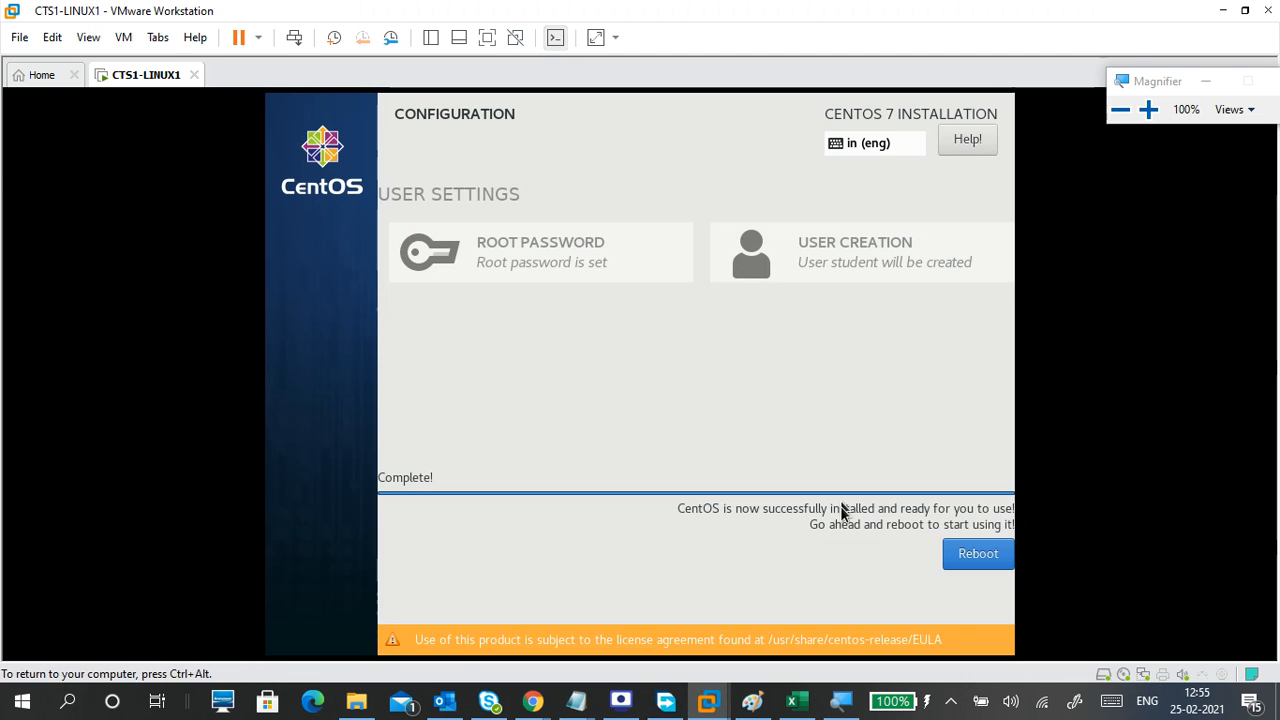
Reboot the installed CentOS system, magnify the desktop to 125% and switch the VM to full screen.
click(968, 556)
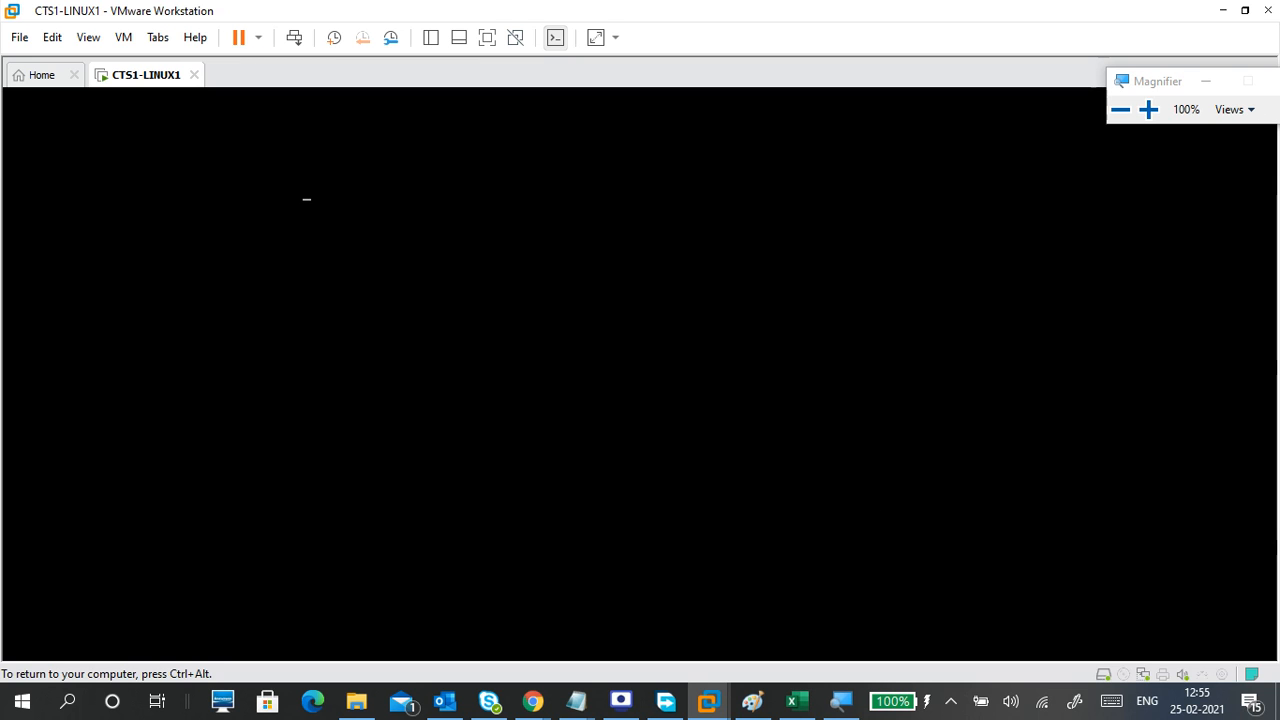
click(1147, 110)
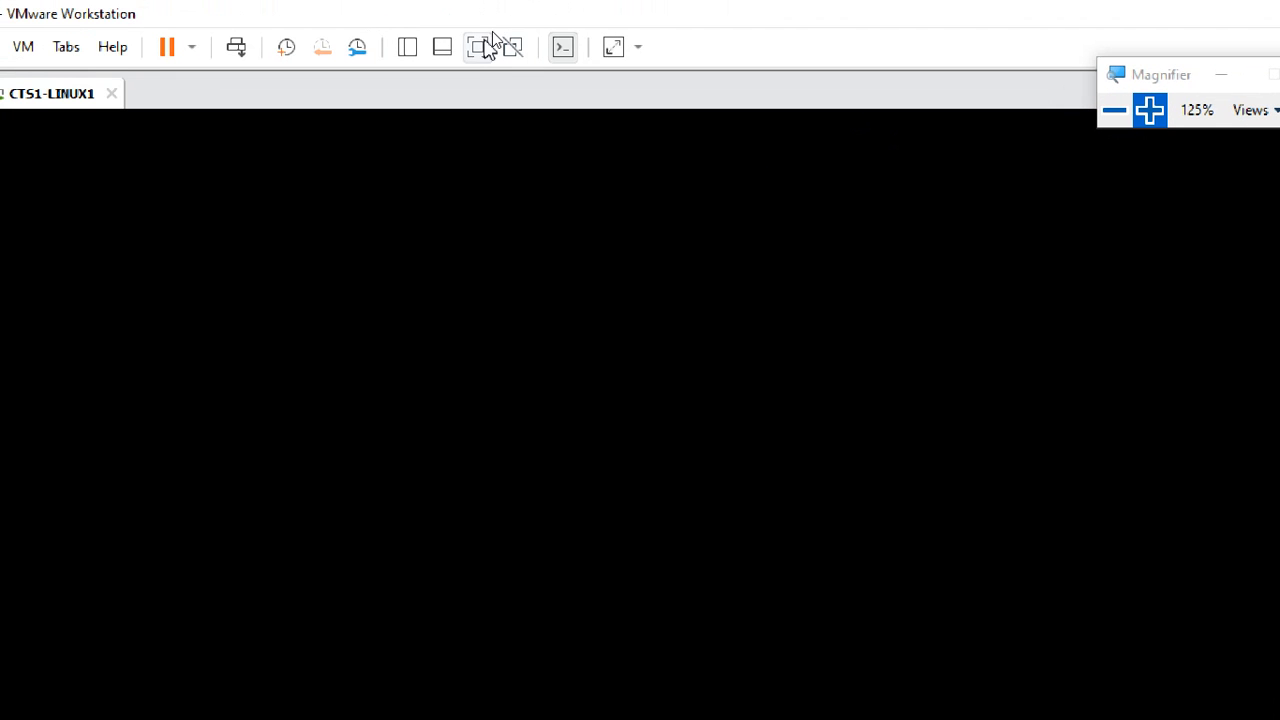
click(484, 45)
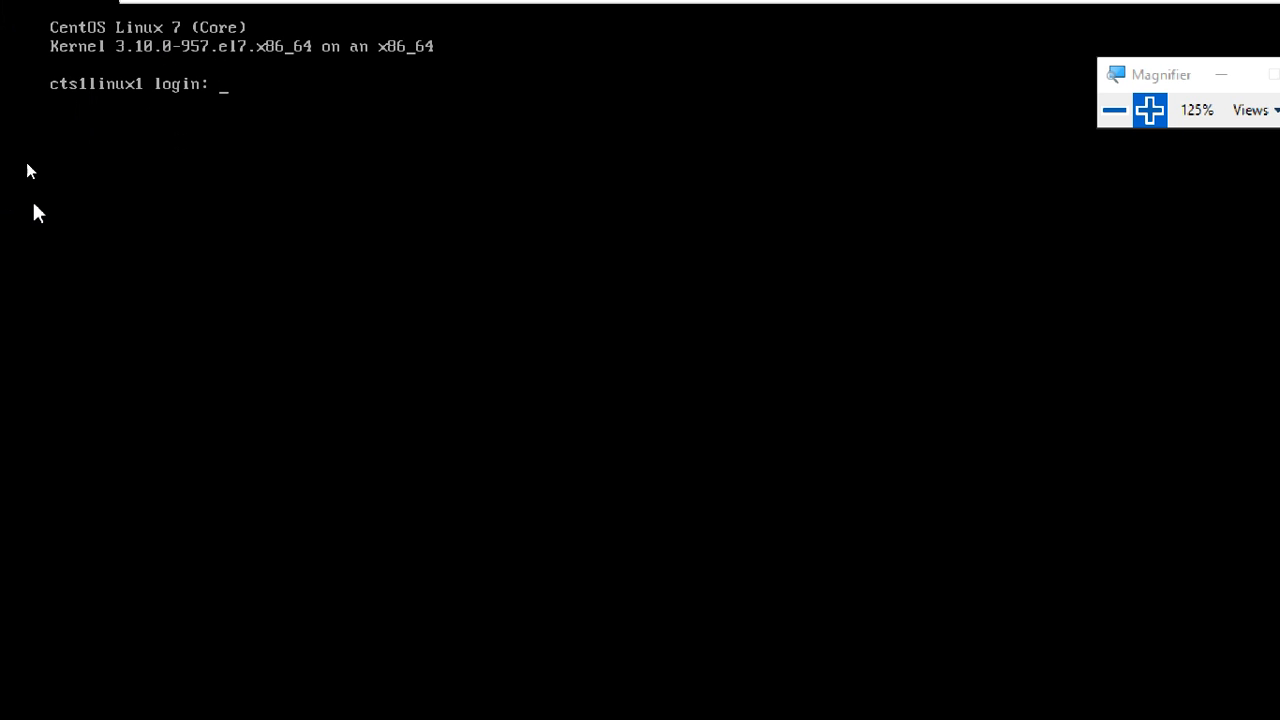
Log in at the cts1linux1 console as root, retyping the login after a failed attempt.
click(274, 147)
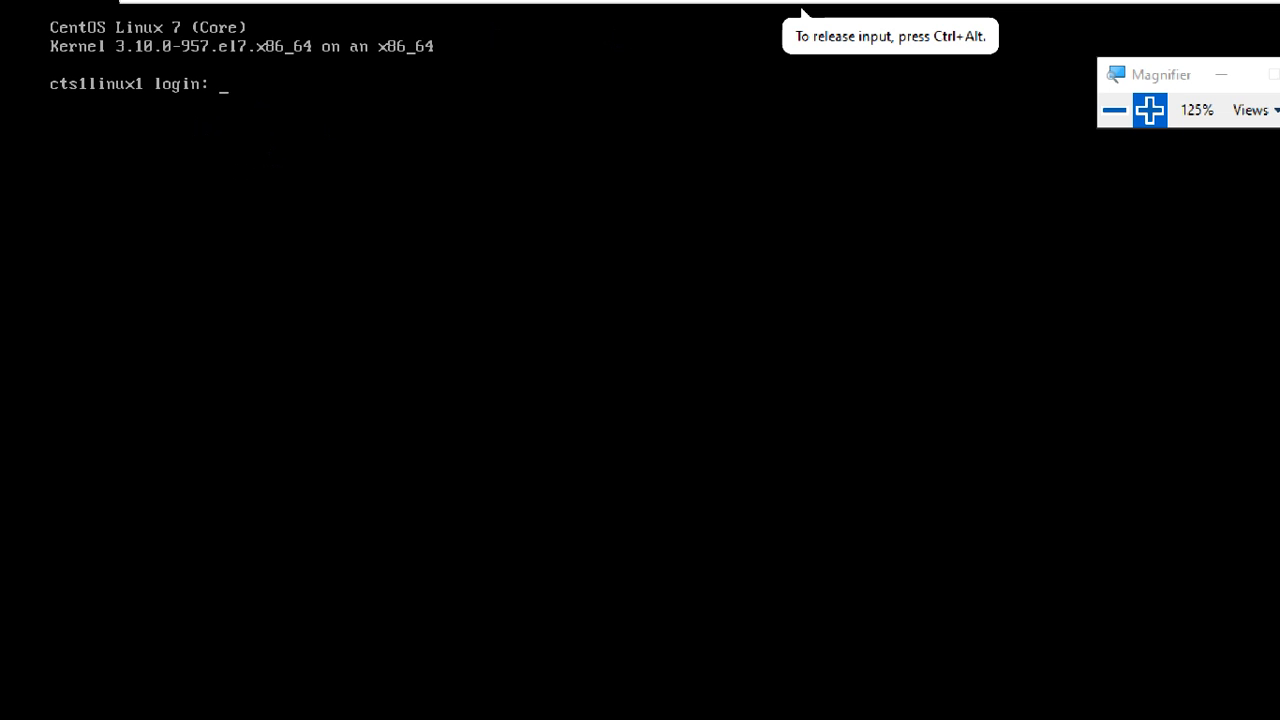
text(root)
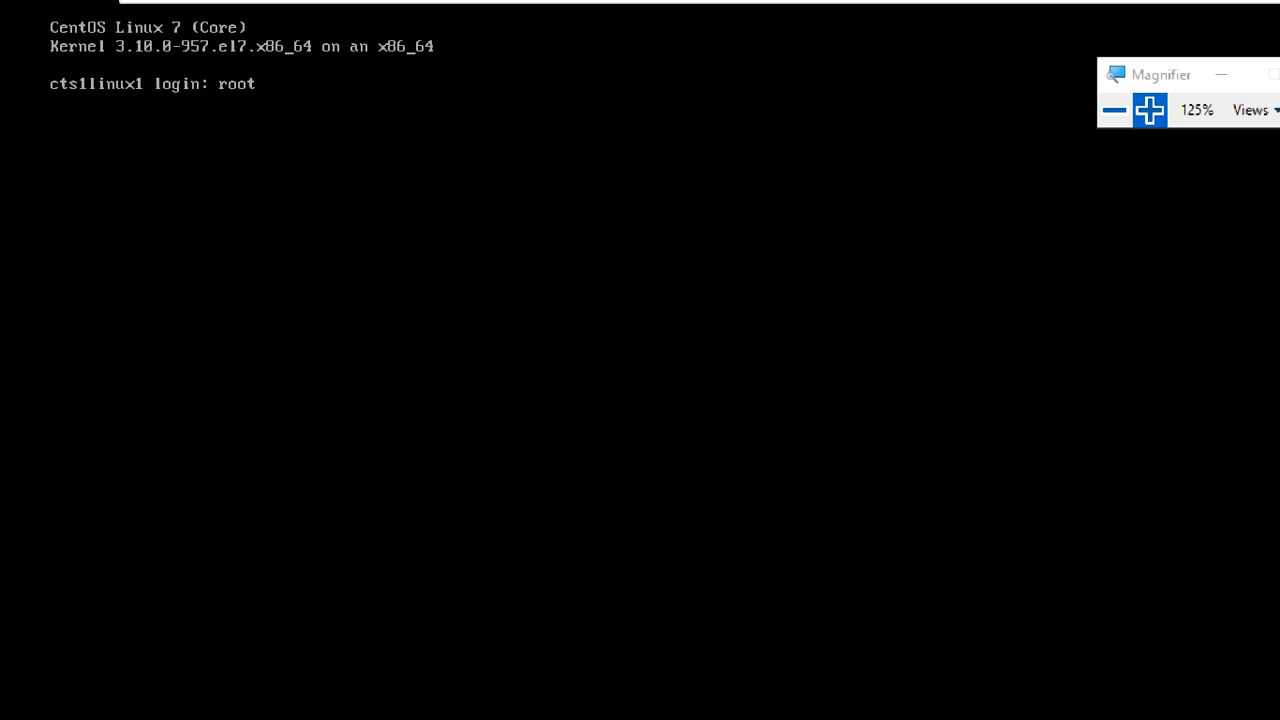
key(Return)
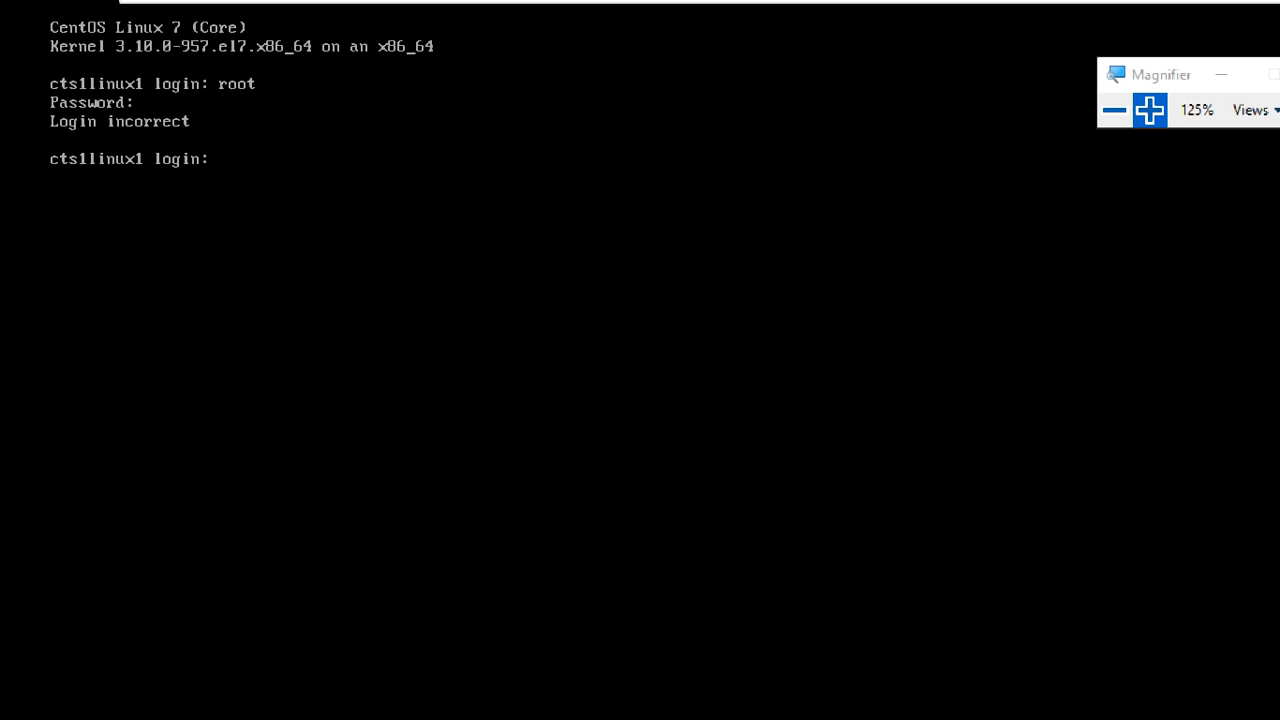
text(ROOT)
key(BackSpace)
key(BackSpace)
key(BackSpace)
key(BackSpace)
text(root)
key(Return)
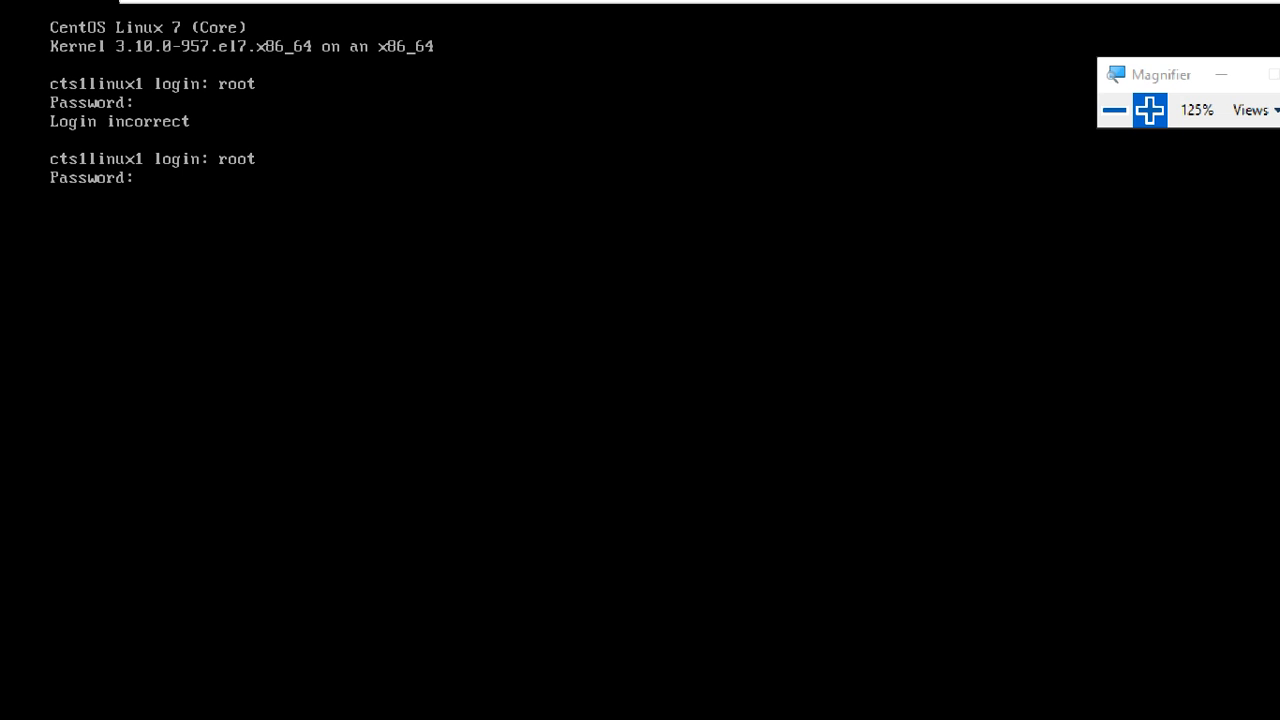
key(Return)
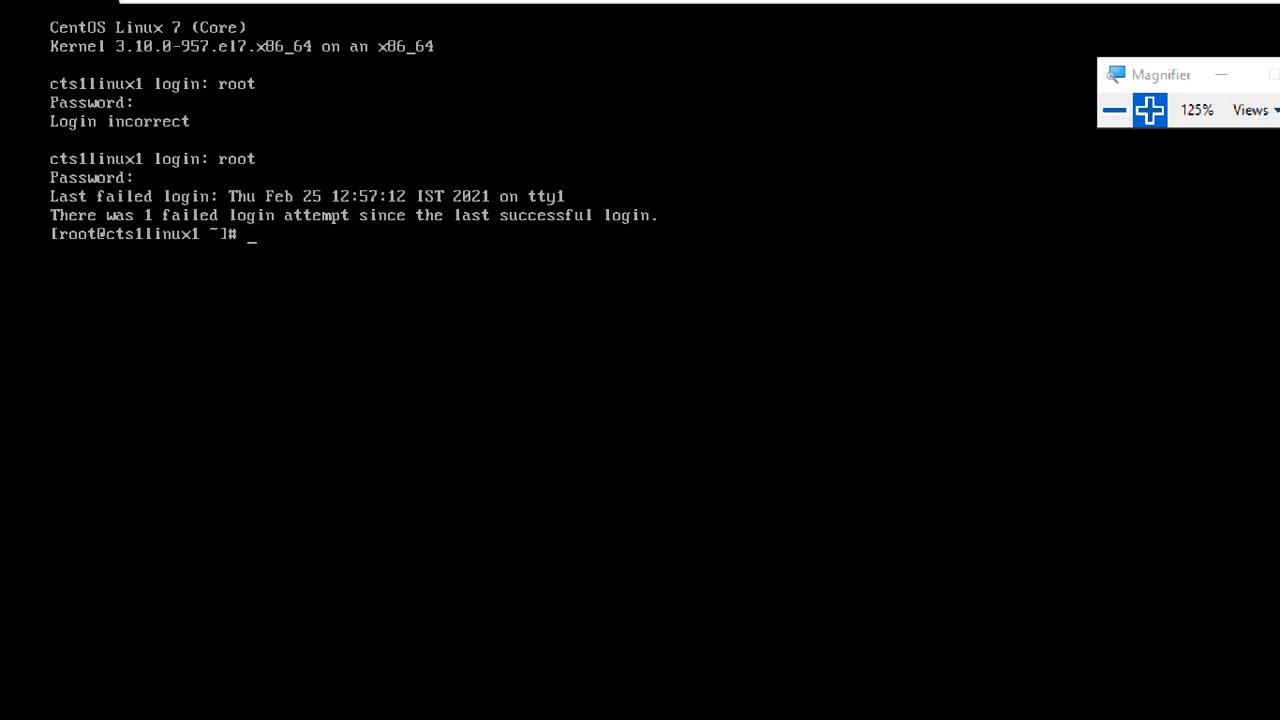
Clear the root prompt and run hostname, showing cts1linux1.example.com.
key(Return)
key(Return)
key(Return)
key(Return)
key(Return)
key(Return)
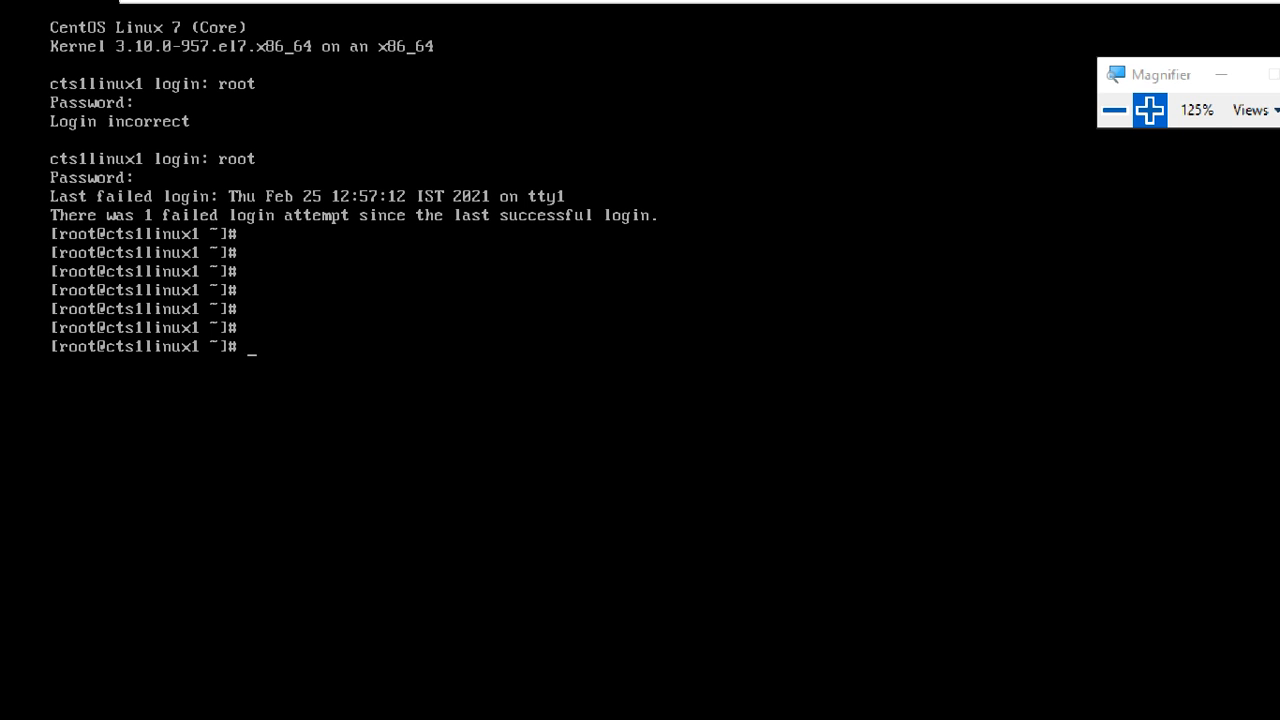
text(hostname)
key(Return)
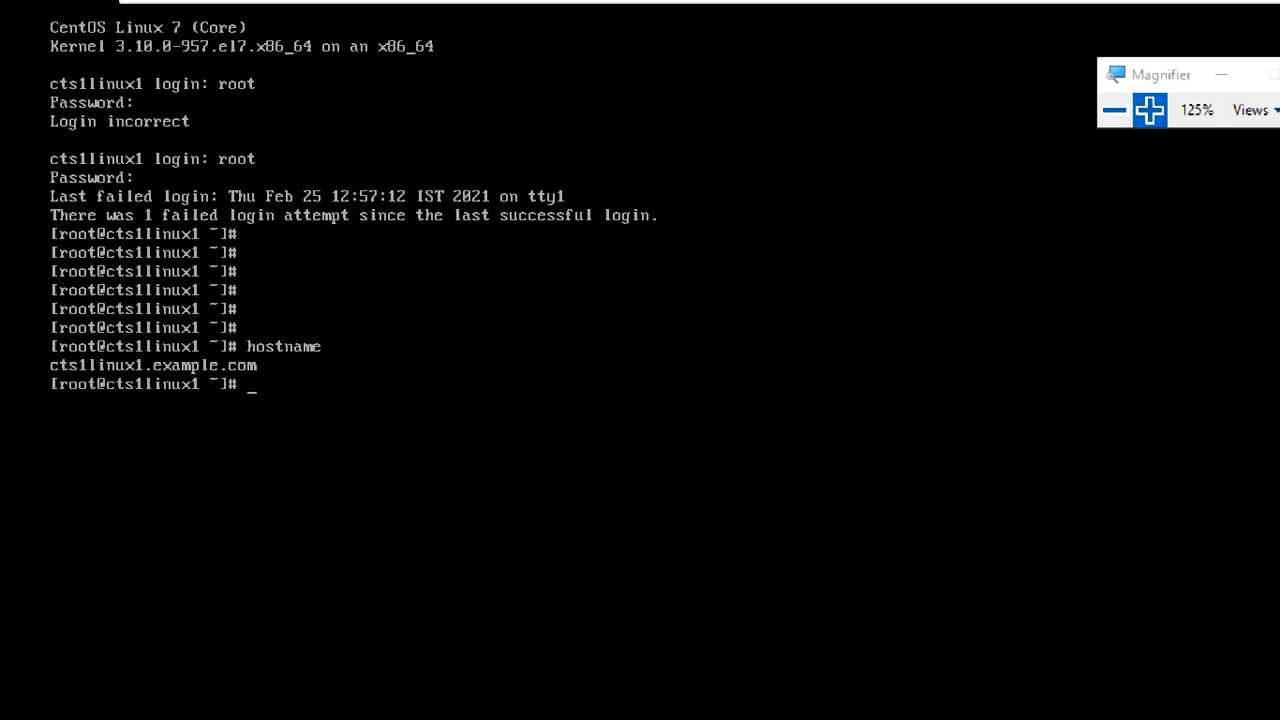
Run who am i and pwd, confirming root on tty1 in /root.
text(who am i)
key(Return)
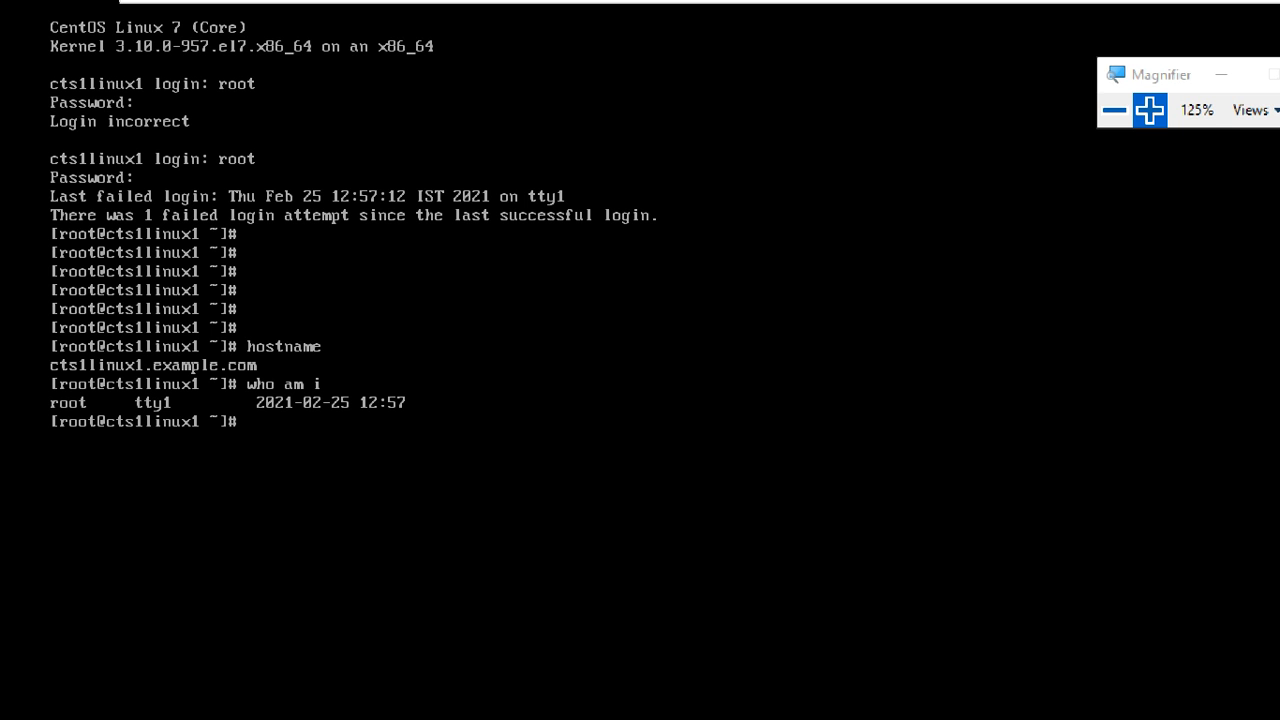
text(pwd)
key(Return)
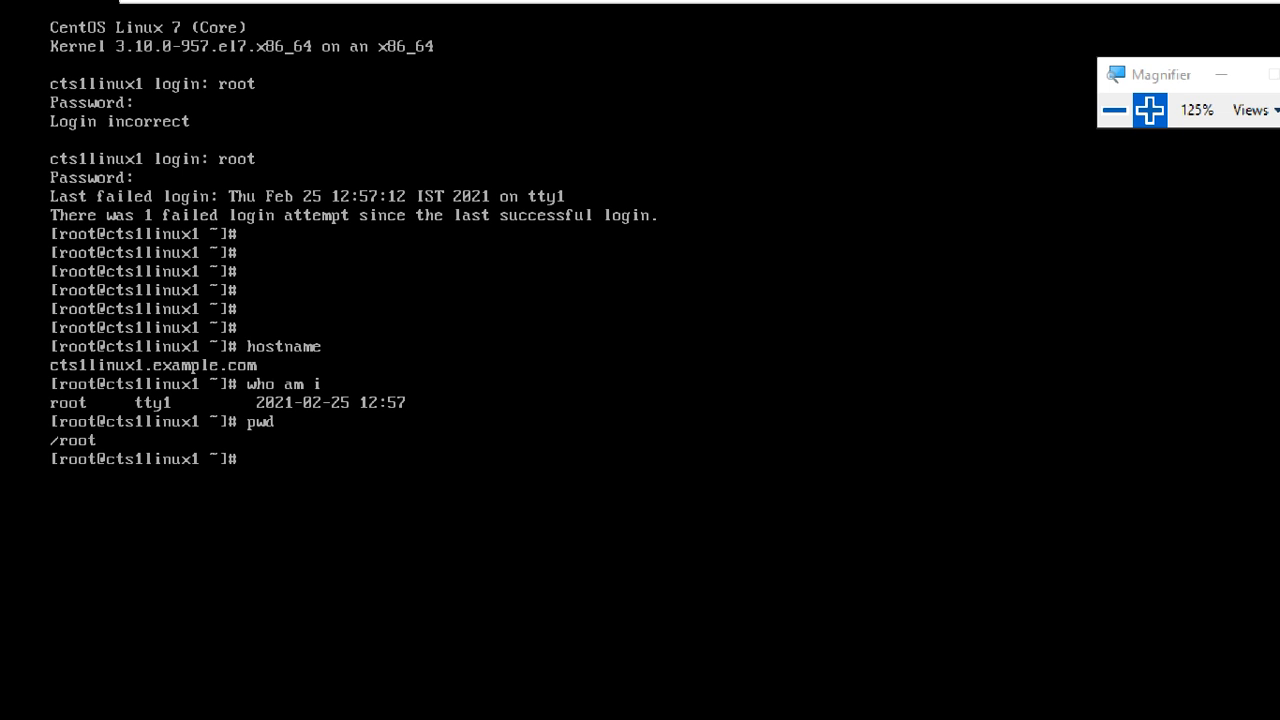
Reset Magnifier to 100% and exit the VM's full-screen mode.
click(1114, 110)
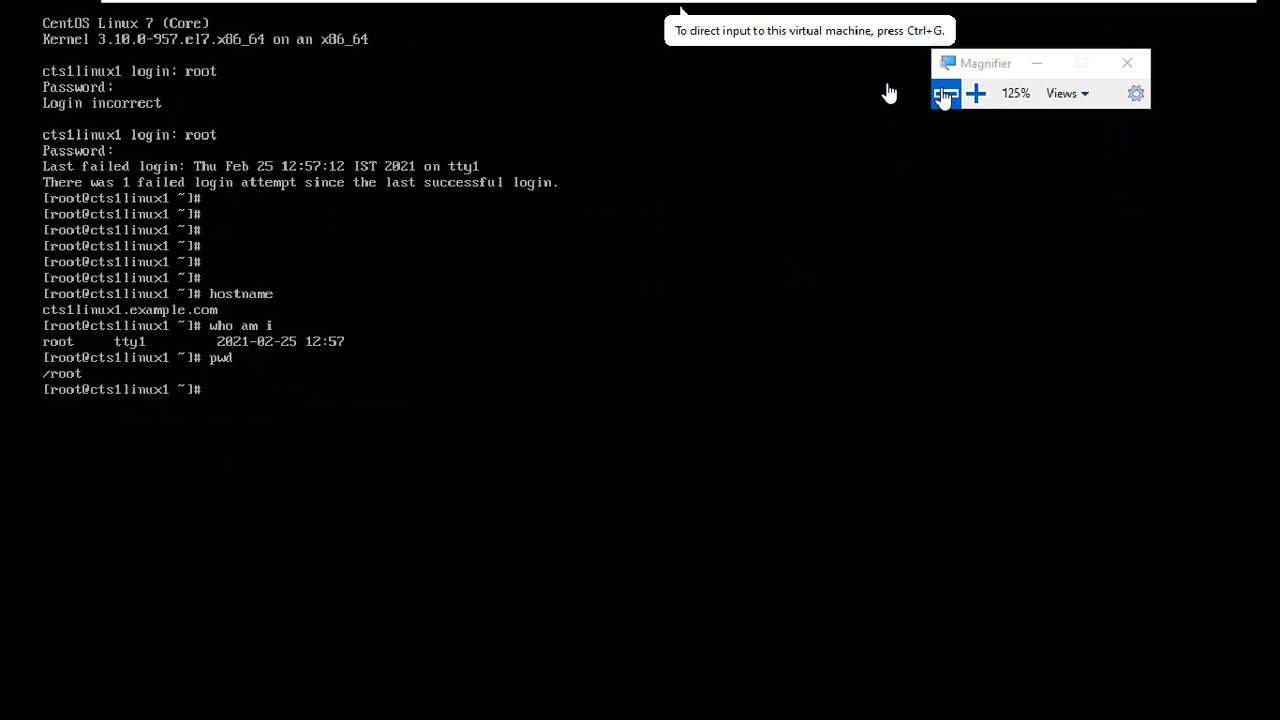
mouse_move(782, 6)
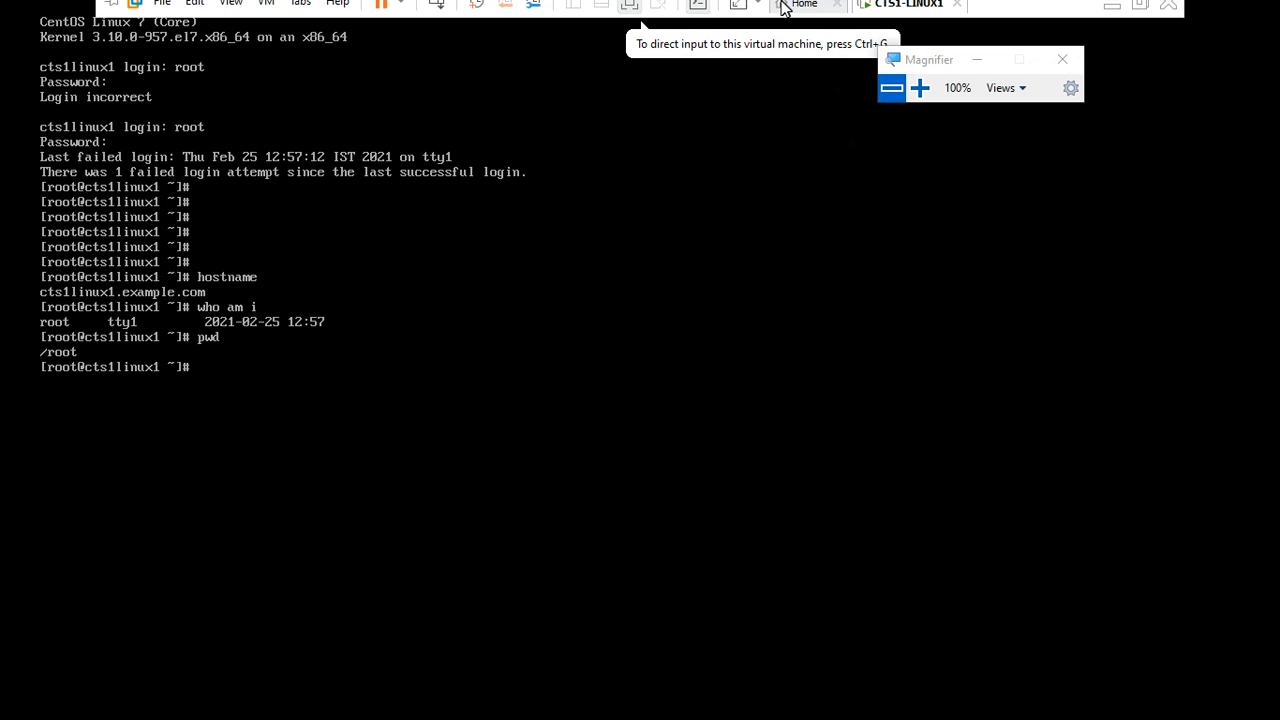
click(1140, 14)
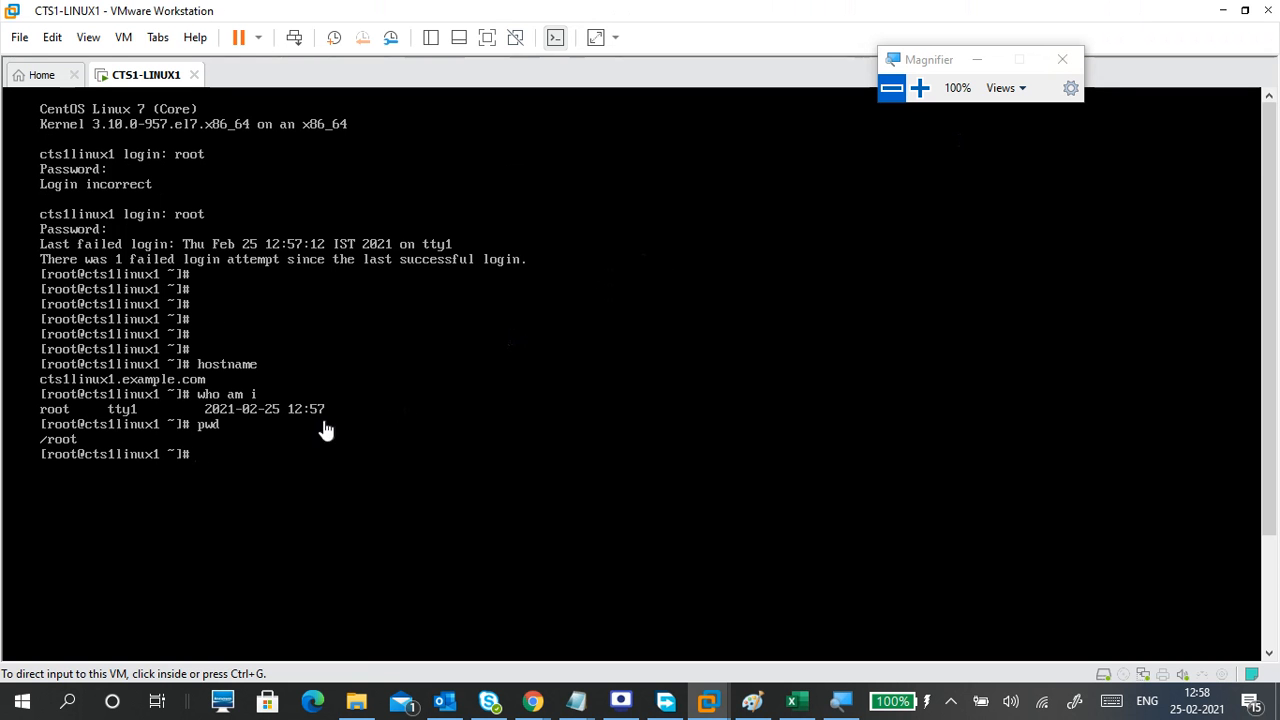
Add a blank line at the root prompt, release input to the host, and bring Screen Recorder forward.
click(254, 467)
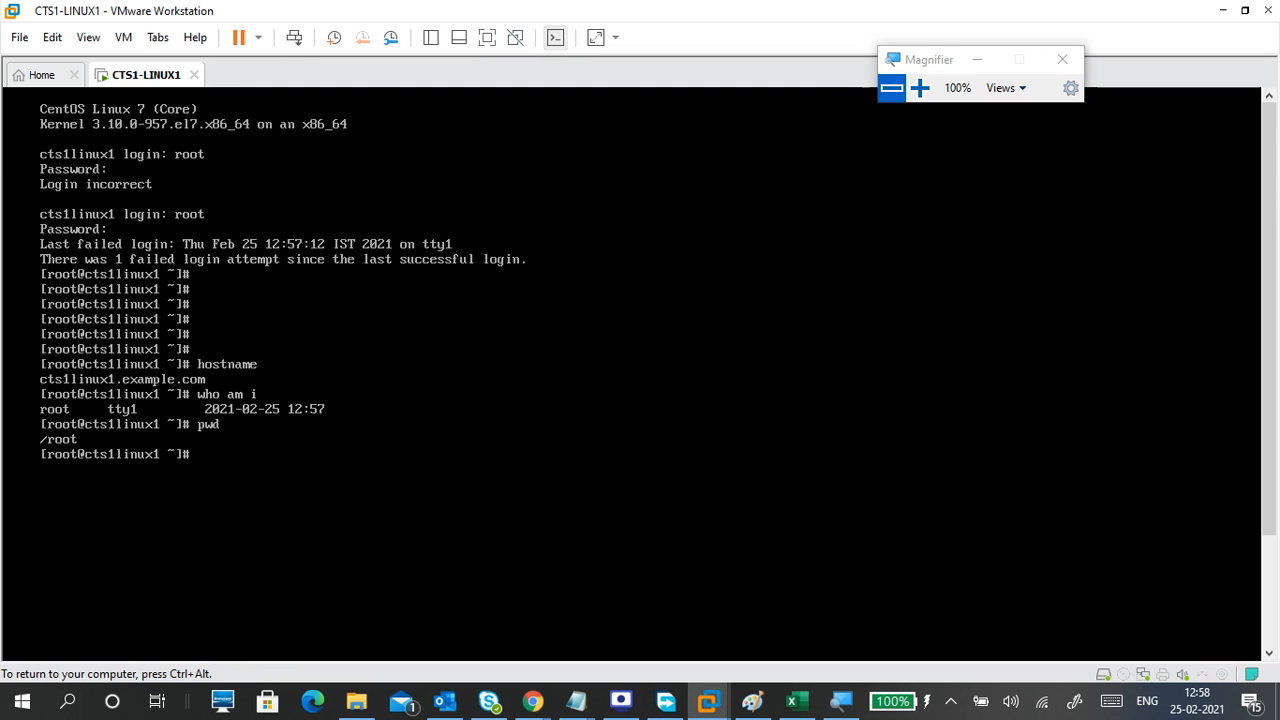
key(Return)
key(Return)
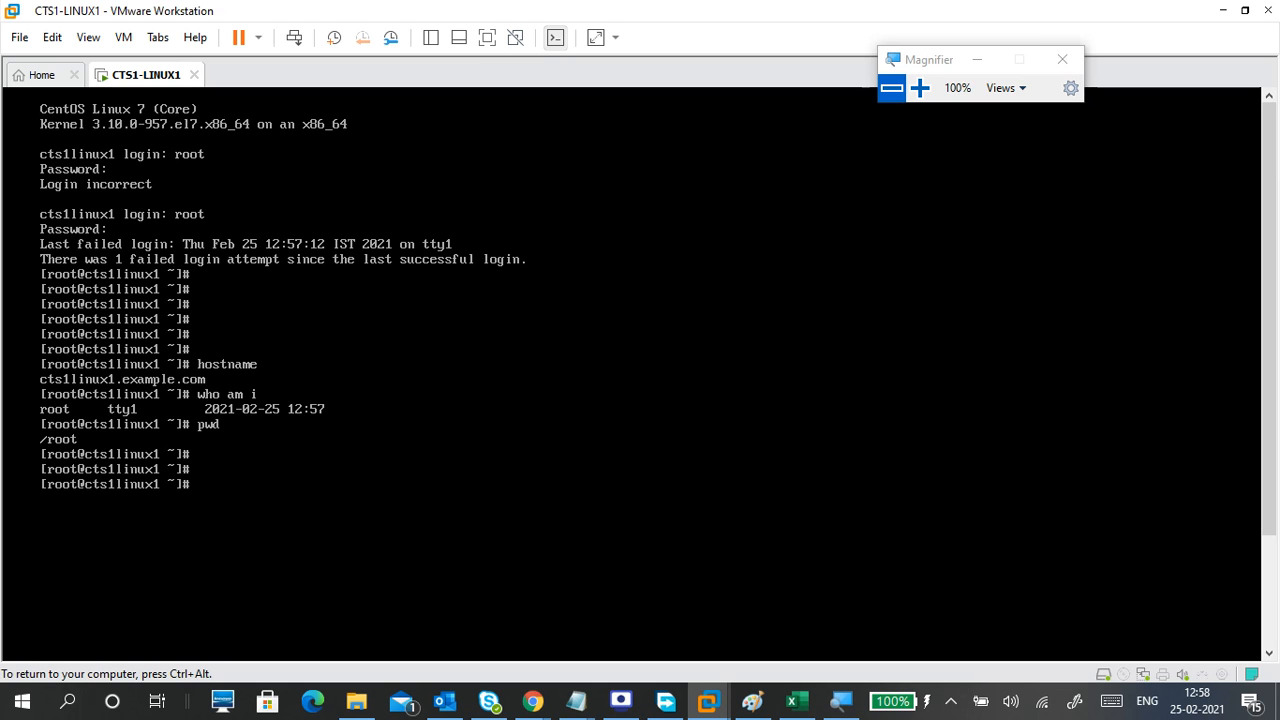
key(ctrl+alt)
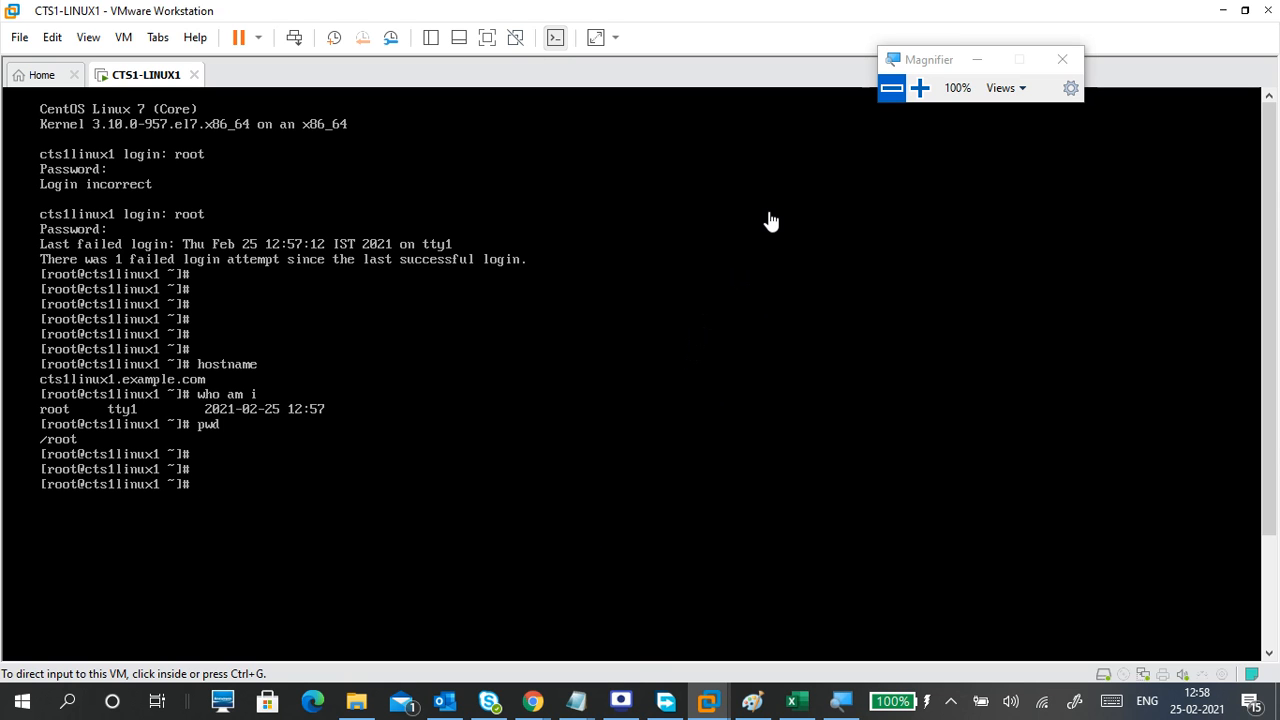
click(621, 705)
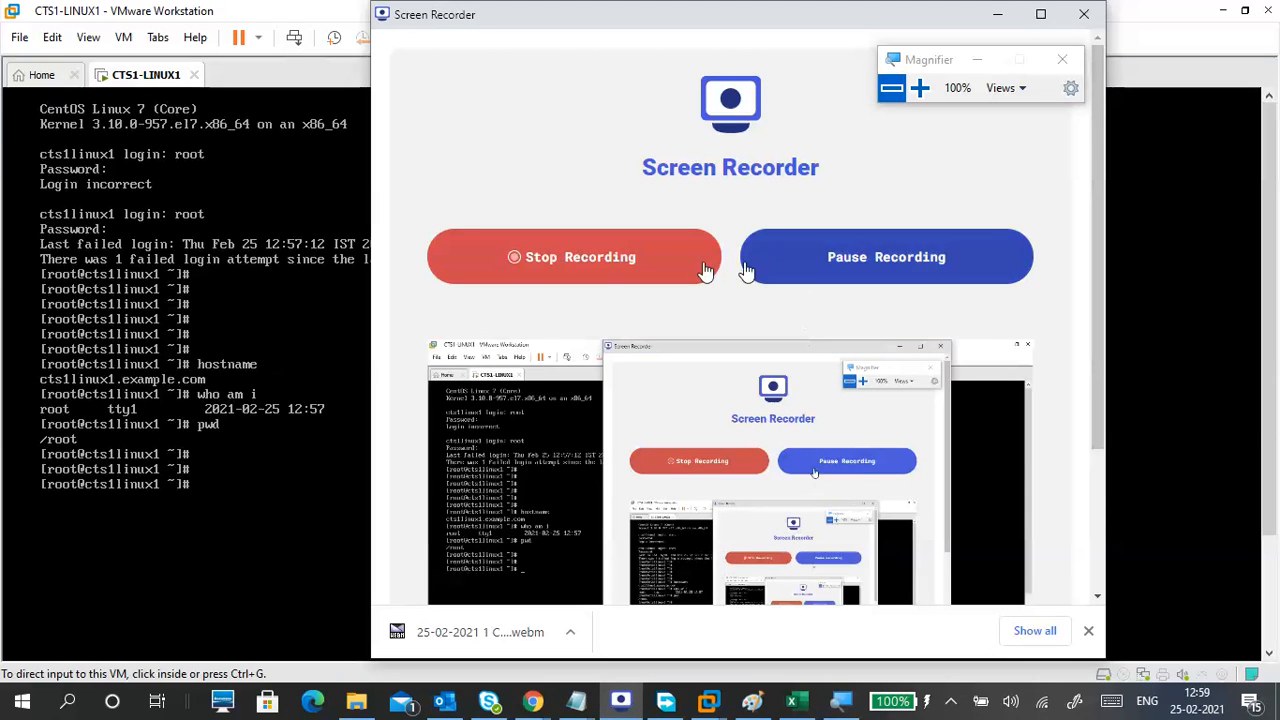